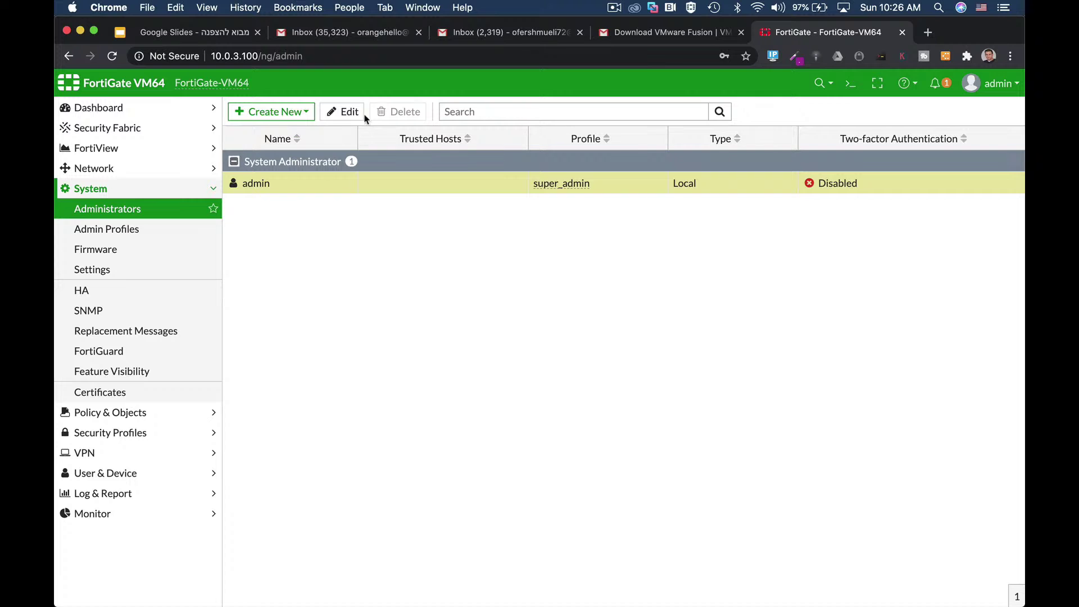
Edit the admin administrator account, enabling two-factor authentication and the restriction of login to trusted hosts
{"action": "left_click", "coordinate": [350, 111]}
{"action": "left_click", "coordinate": [308, 310]}
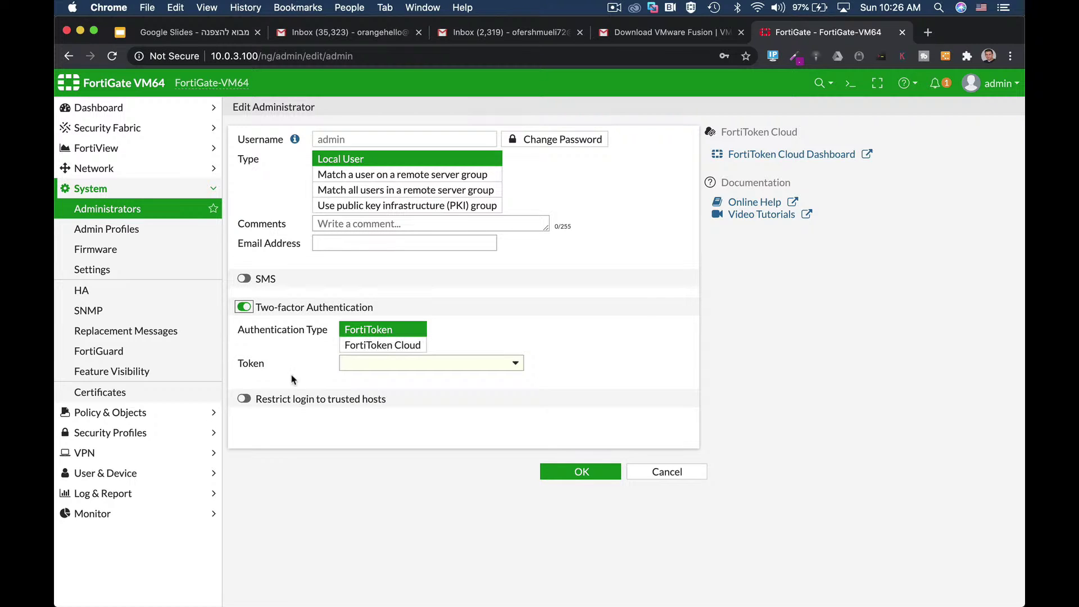
{"action": "left_click_drag", "start_coordinate": [279, 406], "coordinate": [280, 404]}
{"action": "left_click", "coordinate": [244, 399]}
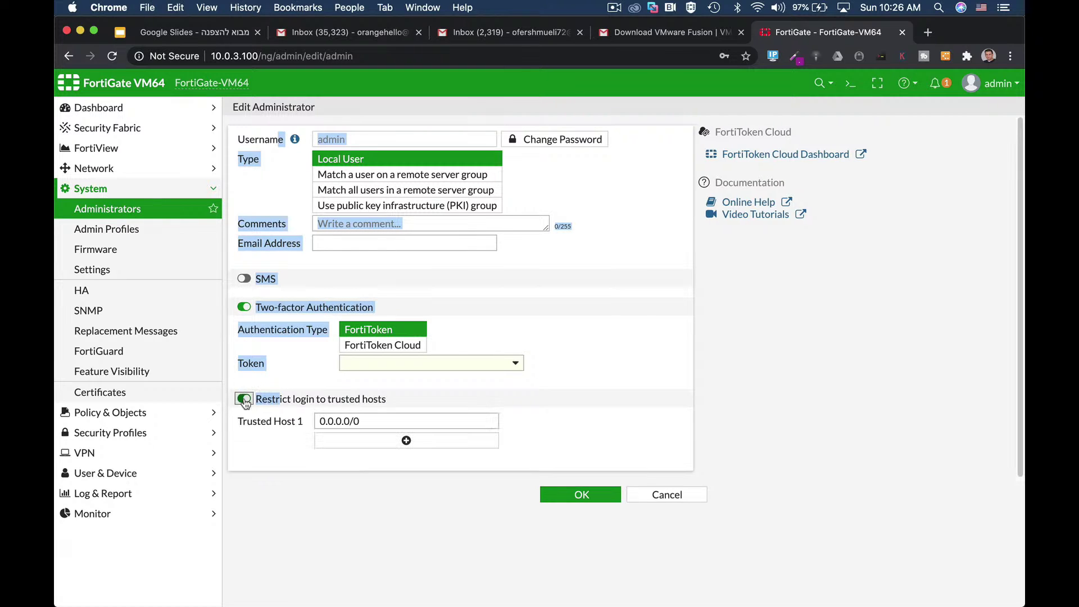
{"action": "left_click", "coordinate": [552, 408]}
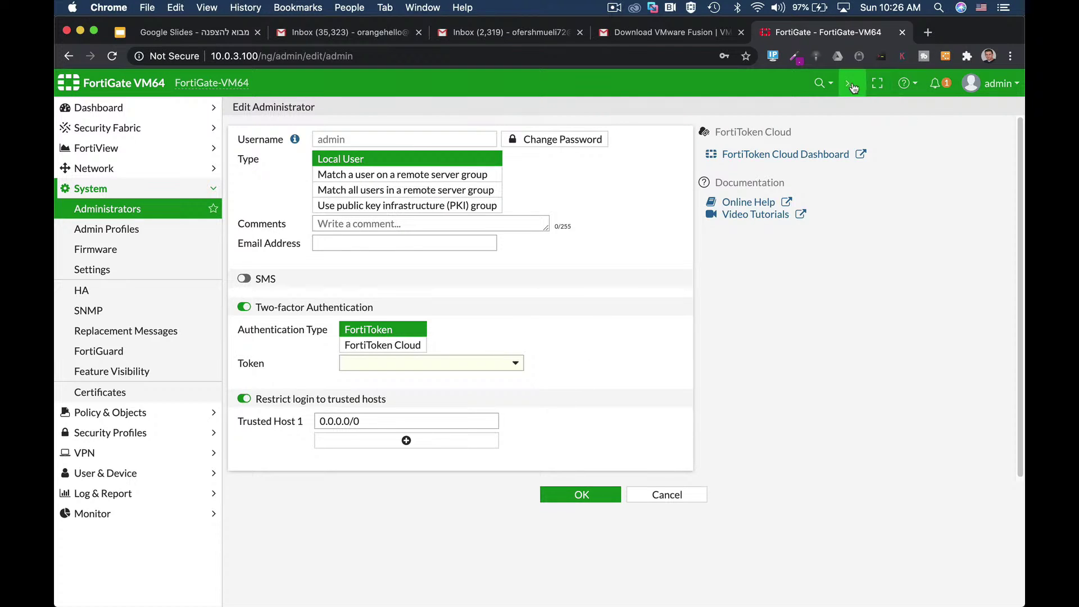
Open the CLI console and enter the admin account's configuration with "config system admin" and "edit admin"
{"action": "left_click", "coordinate": [850, 83]}
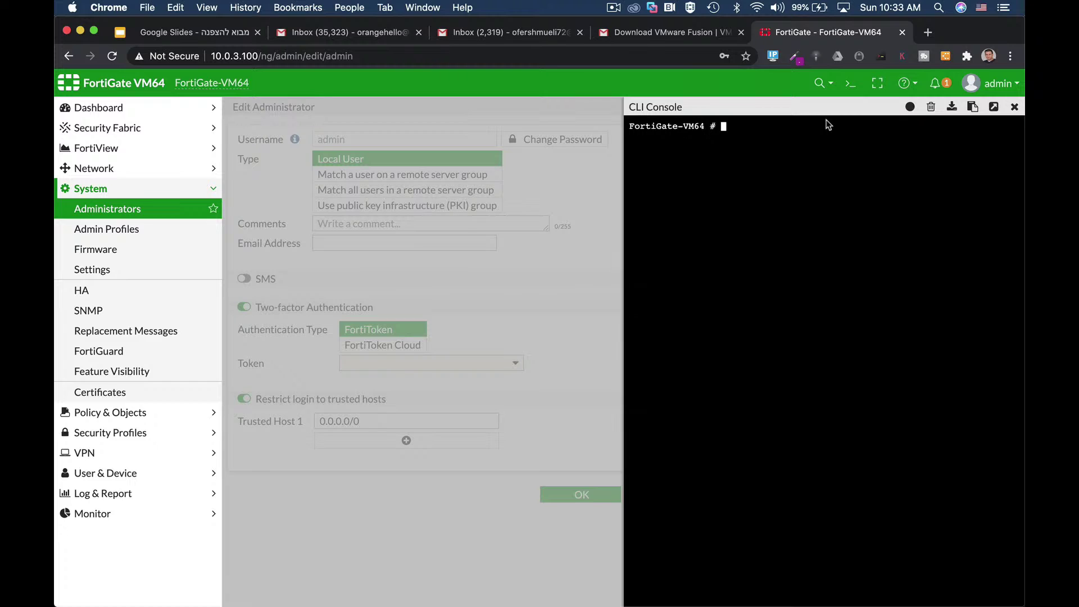
{"action": "type", "text": "config sy"}
{"action": "key", "text": "Tab"}
{"action": "type", "text": "admin"}
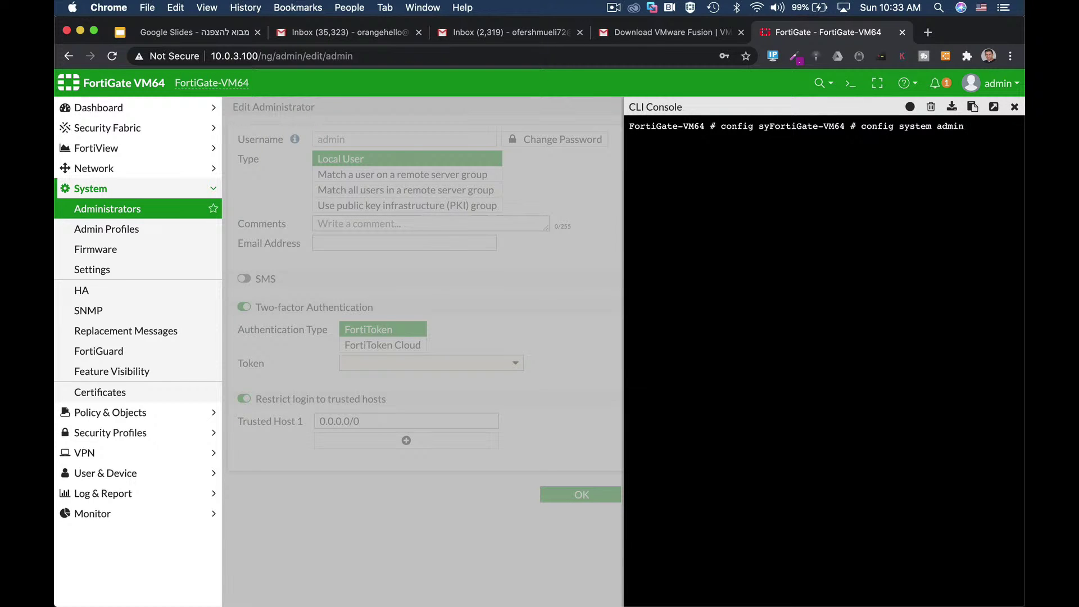
{"action": "key", "text": "Return"}
{"action": "type", "text": "e"}
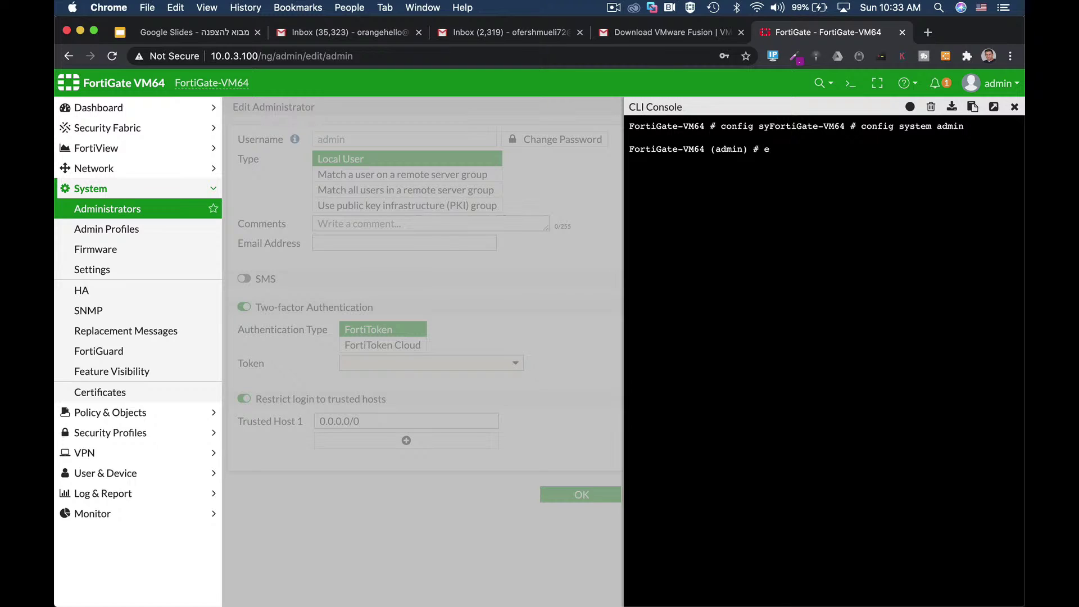
{"action": "type", "text": "dit admin"}
{"action": "key", "text": "Return"}
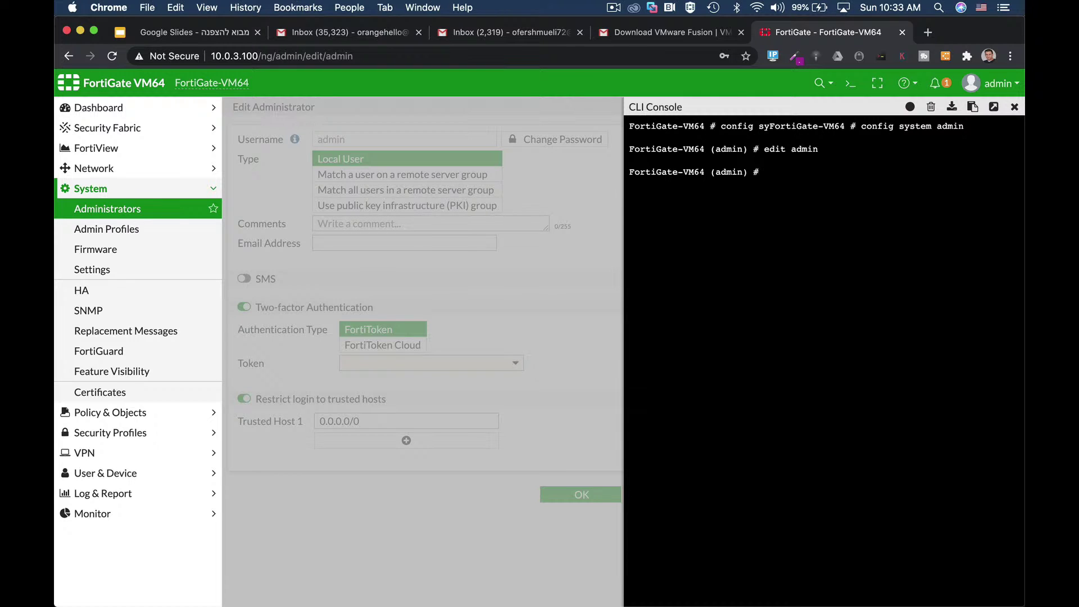
Display the admin account's settings with "show full-configuration" and close the CLI console
{"action": "type", "text": "show full-configuration"}
{"action": "key", "text": "Return"}
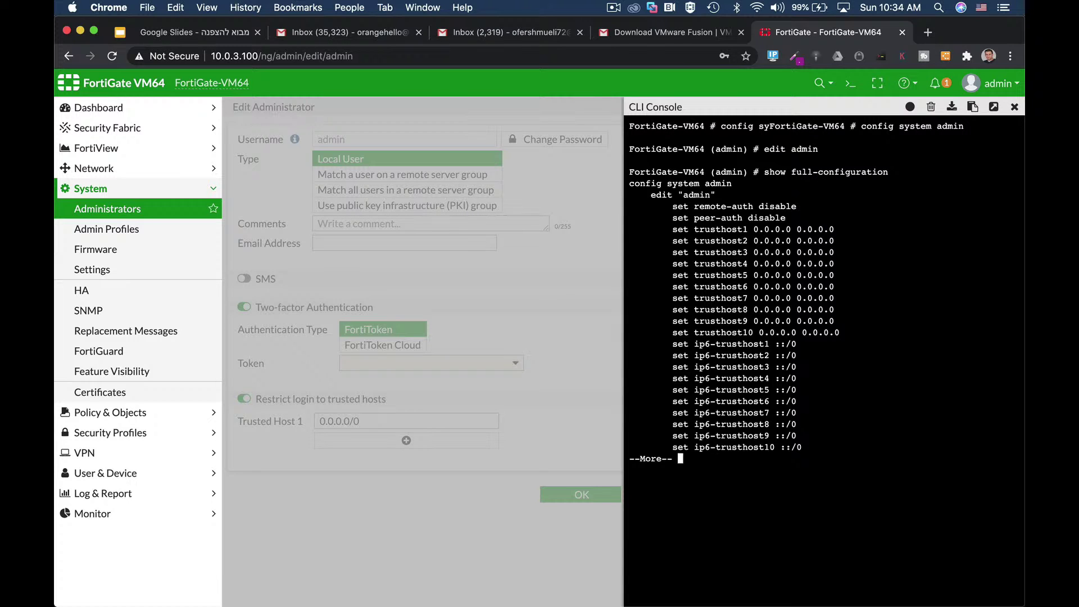
{"action": "left_click", "coordinate": [1021, 115]}
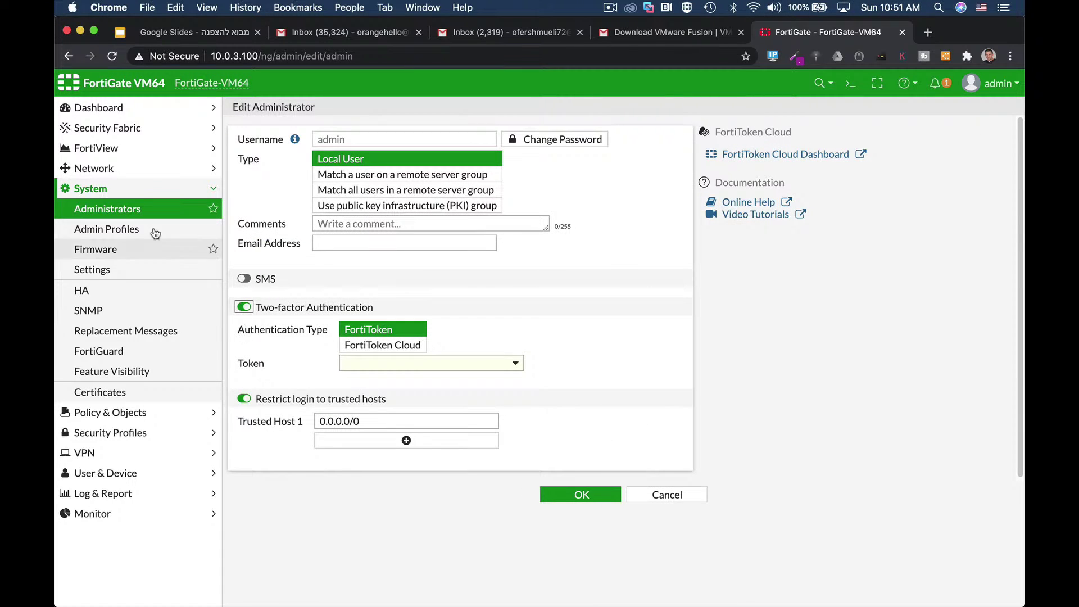
Open the port10 network interface for editing and set both its alias and its role to LAN
{"action": "left_click", "coordinate": [115, 175]}
{"action": "left_click", "coordinate": [112, 189]}
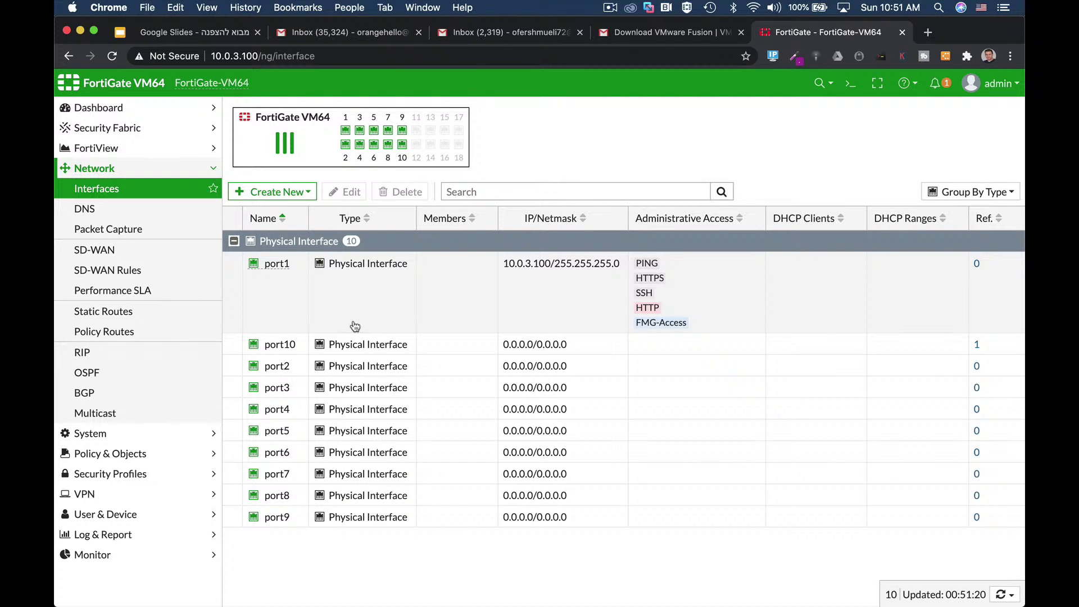
{"action": "left_click", "coordinate": [350, 345]}
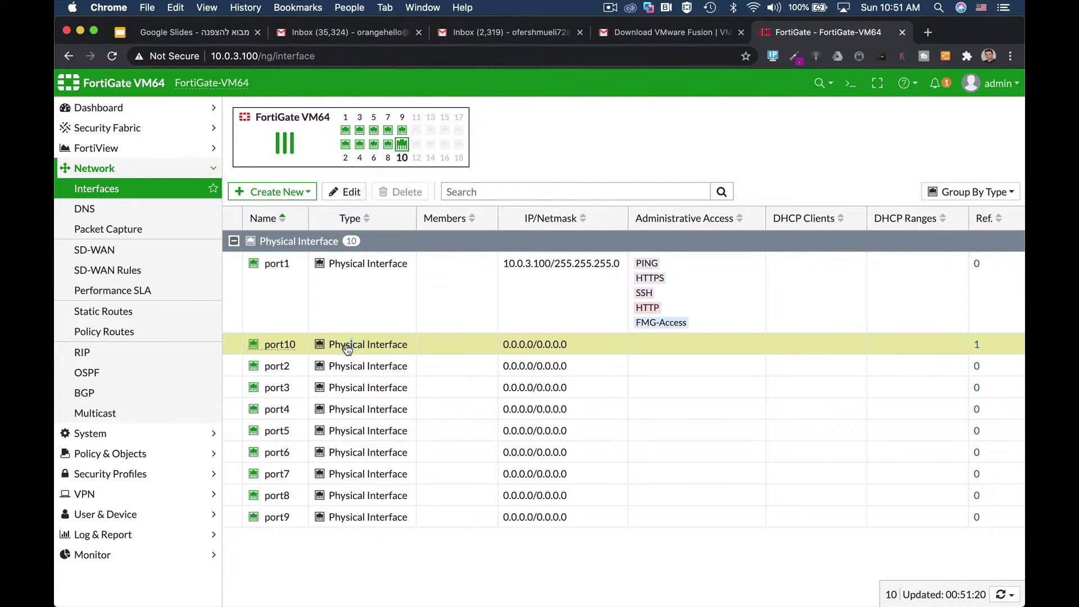
{"action": "left_click", "coordinate": [352, 193]}
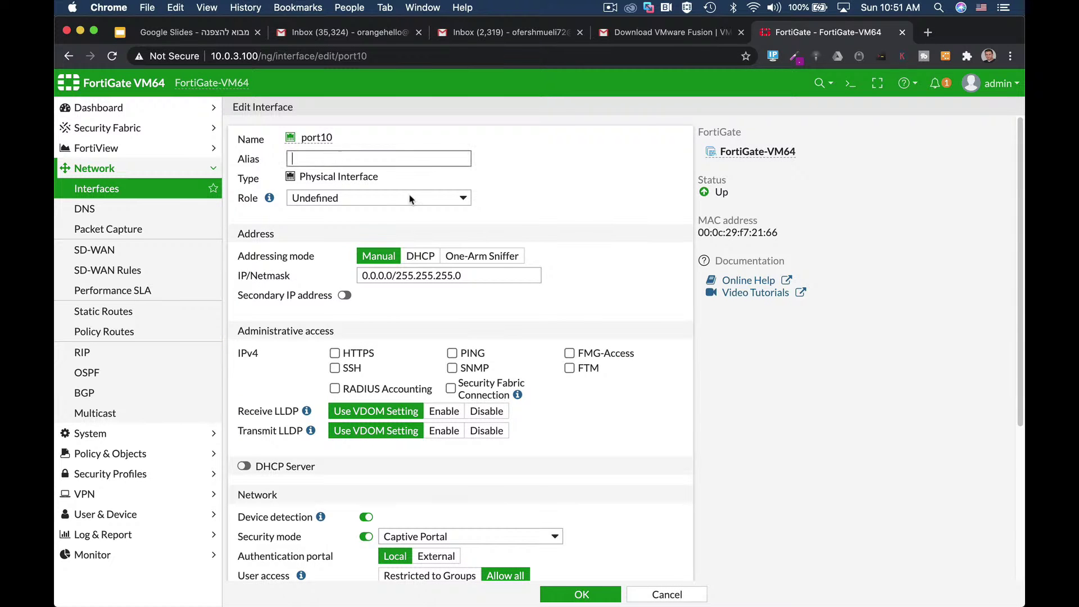
{"action": "type", "text": "LAN"}
{"action": "left_click", "coordinate": [338, 200]}
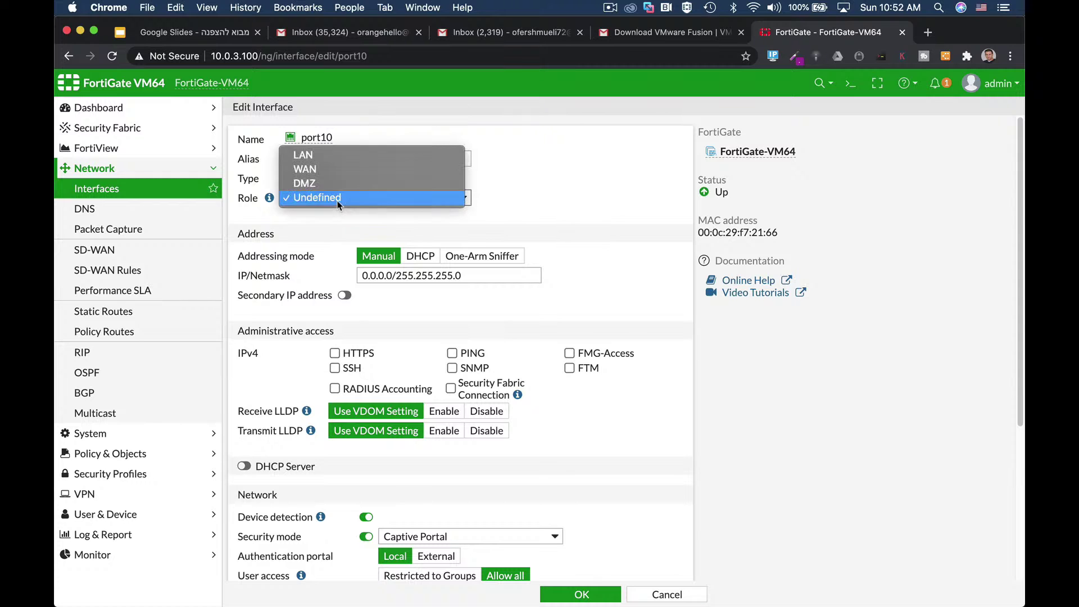
{"action": "left_click", "coordinate": [317, 160]}
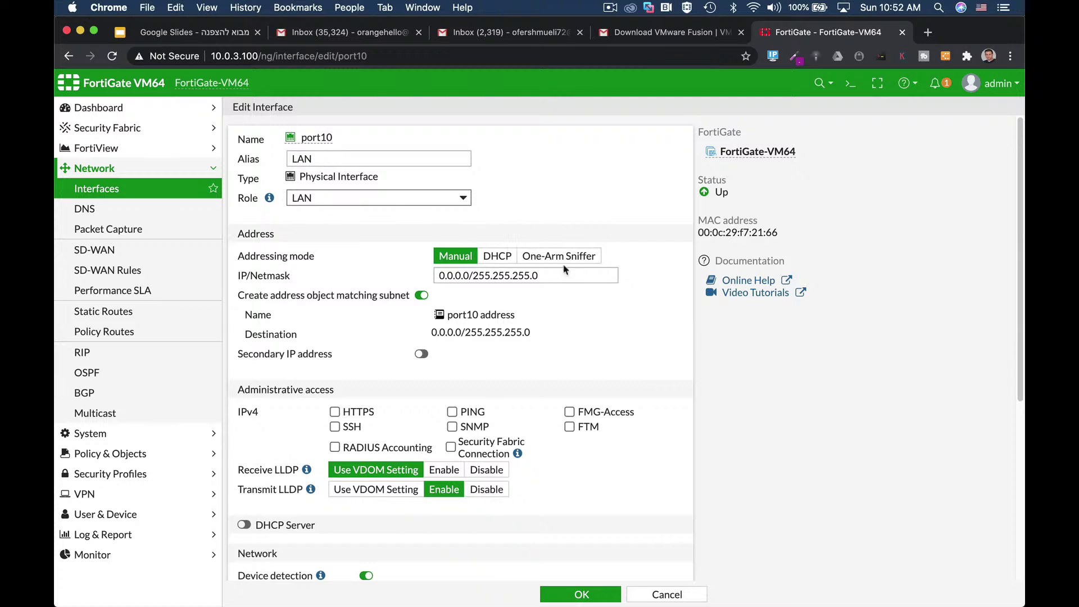
Set the port10 interface's IP/Netmask to 10.0.4.1/24
{"action": "double_click", "coordinate": [471, 276]}
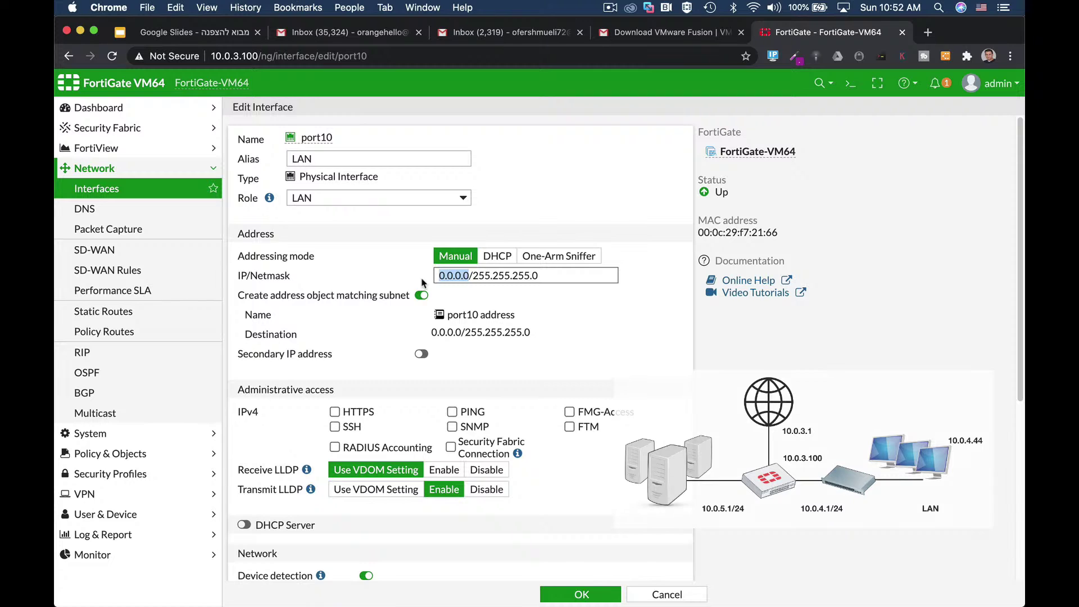
{"action": "type", "text": "10.0.4."}
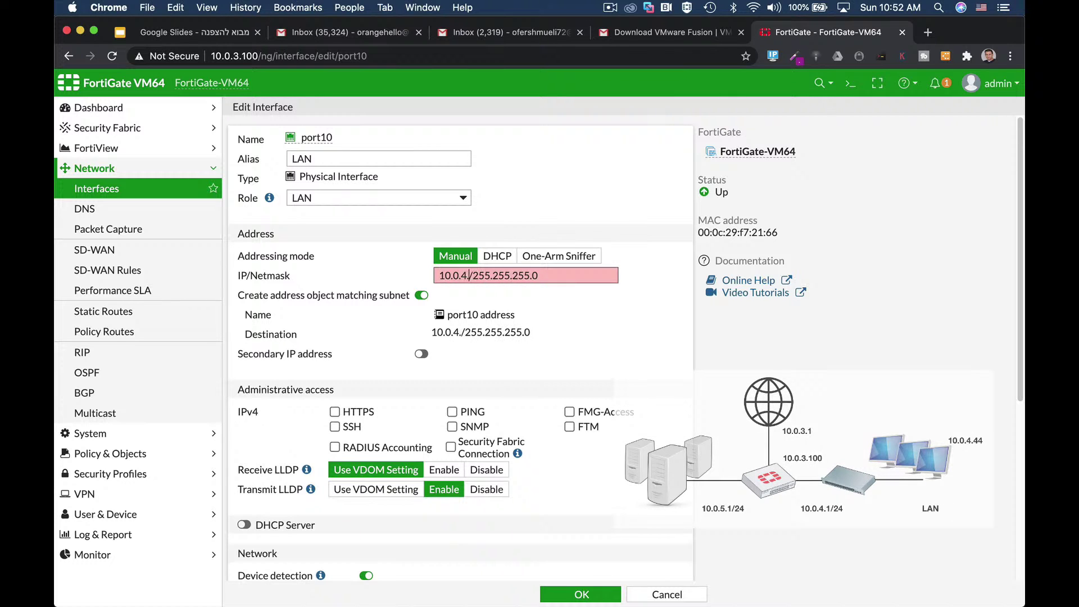
{"action": "type", "text": "1"}
{"action": "left_click_drag", "start_coordinate": [478, 275], "coordinate": [623, 280]}
{"action": "type", "text": "24"}
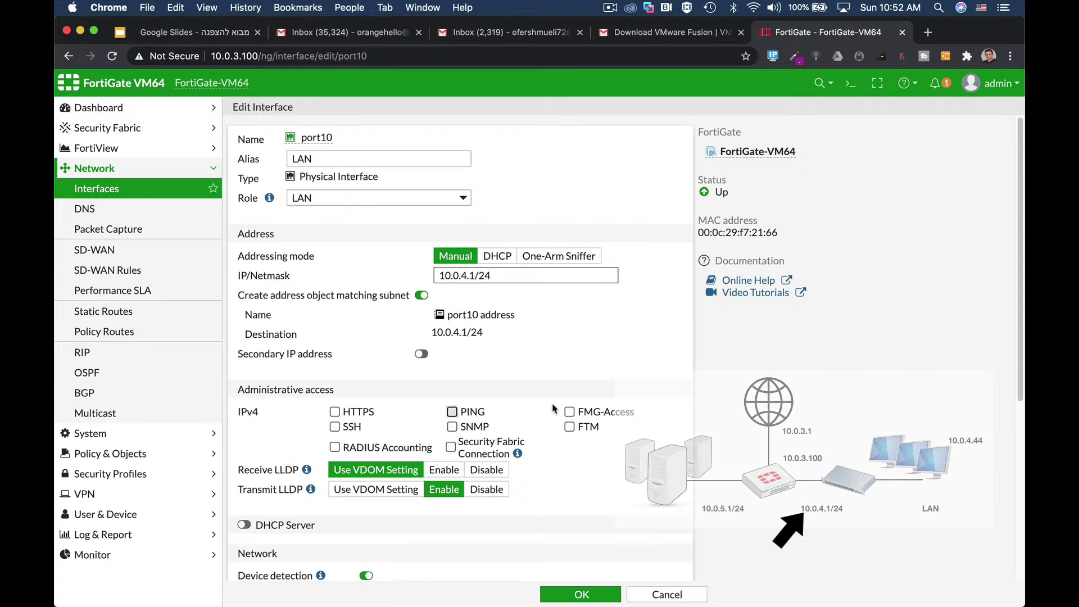
Allow HTTPS and PING as IPv4 administrative access on port10
{"action": "scroll", "coordinate": [554, 409], "scroll_direction": "down", "scroll_amount": 5}
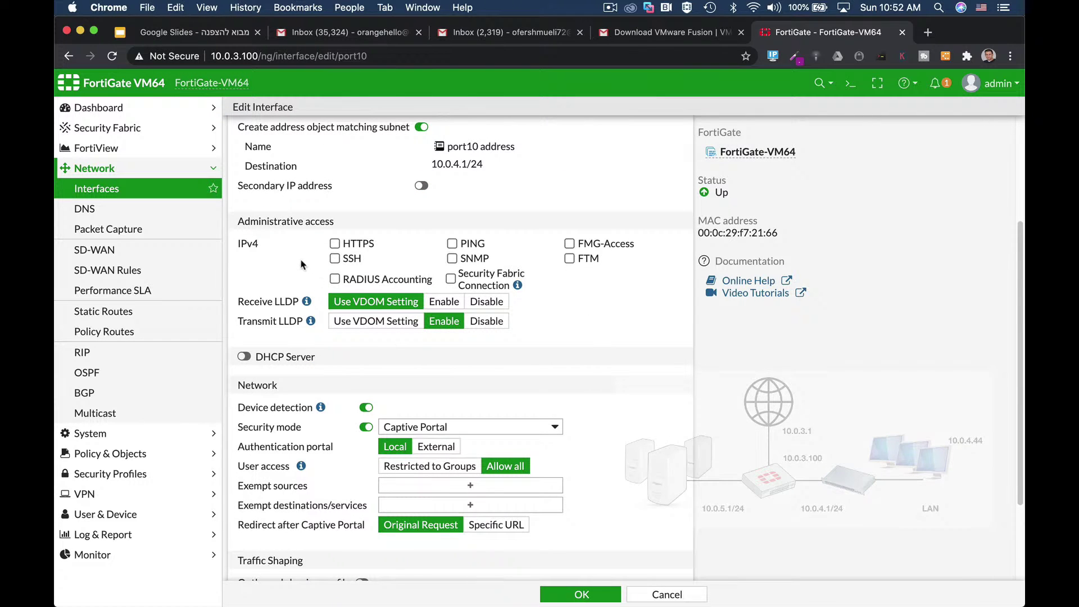
{"action": "left_click", "coordinate": [334, 245]}
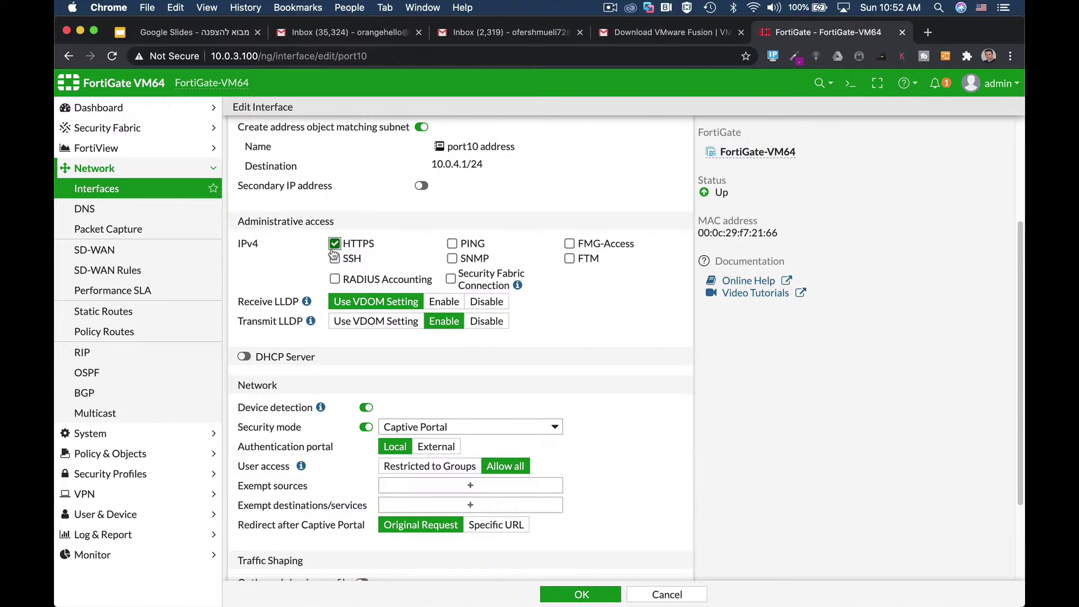
{"action": "left_click", "coordinate": [453, 245]}
Enable the DHCP server on port10 with the address range 10.0.4.2-10.0.4.52
{"action": "left_click", "coordinate": [244, 356]}
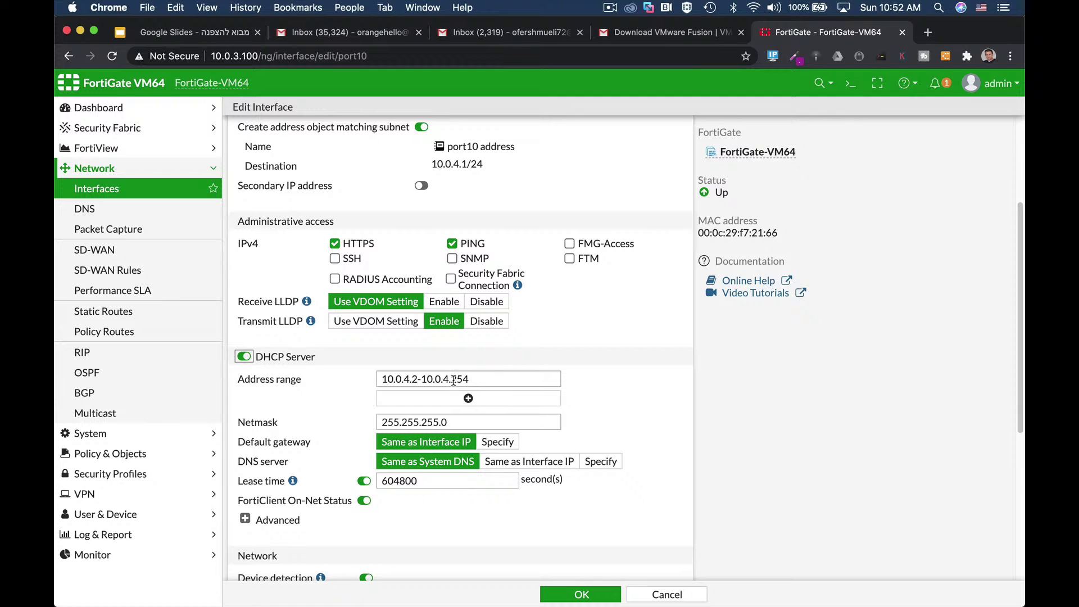
{"action": "left_click_drag", "start_coordinate": [451, 380], "coordinate": [483, 379]}
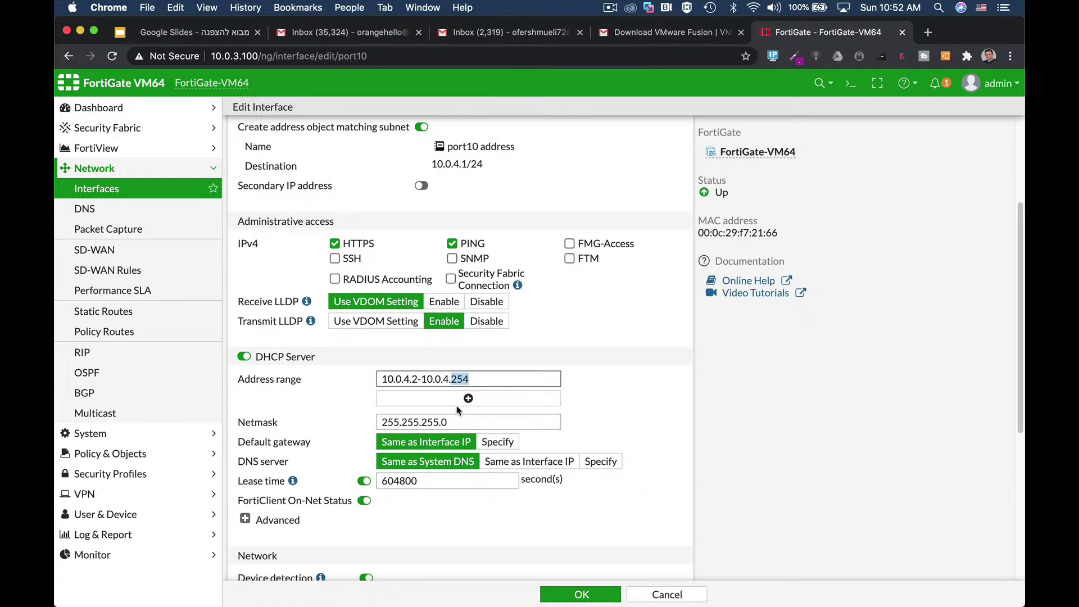
{"action": "type", "text": "52"}
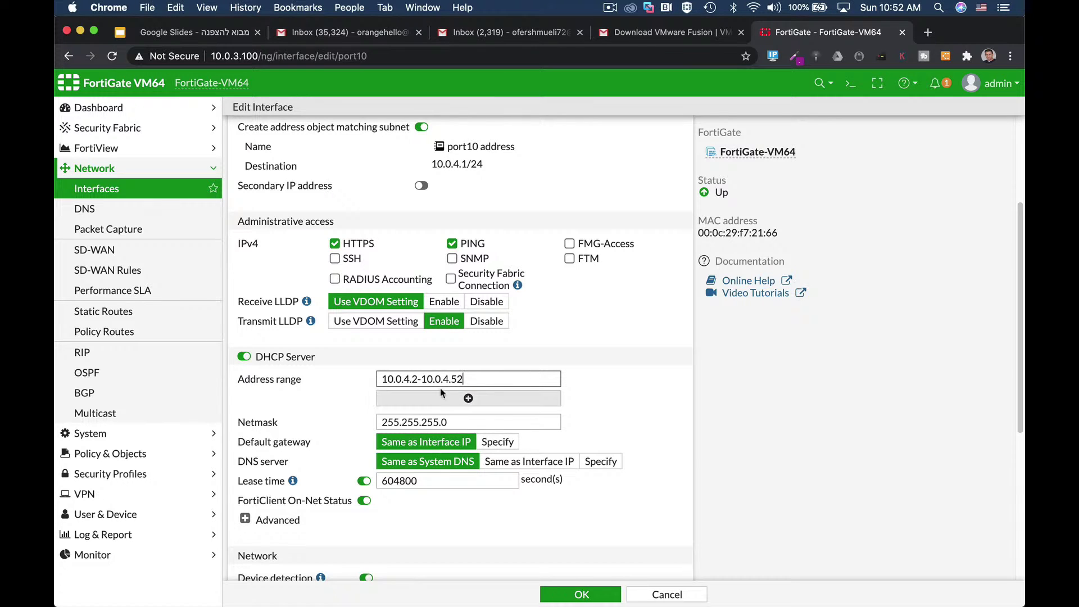
{"action": "left_click_drag", "start_coordinate": [467, 379], "coordinate": [353, 372]}
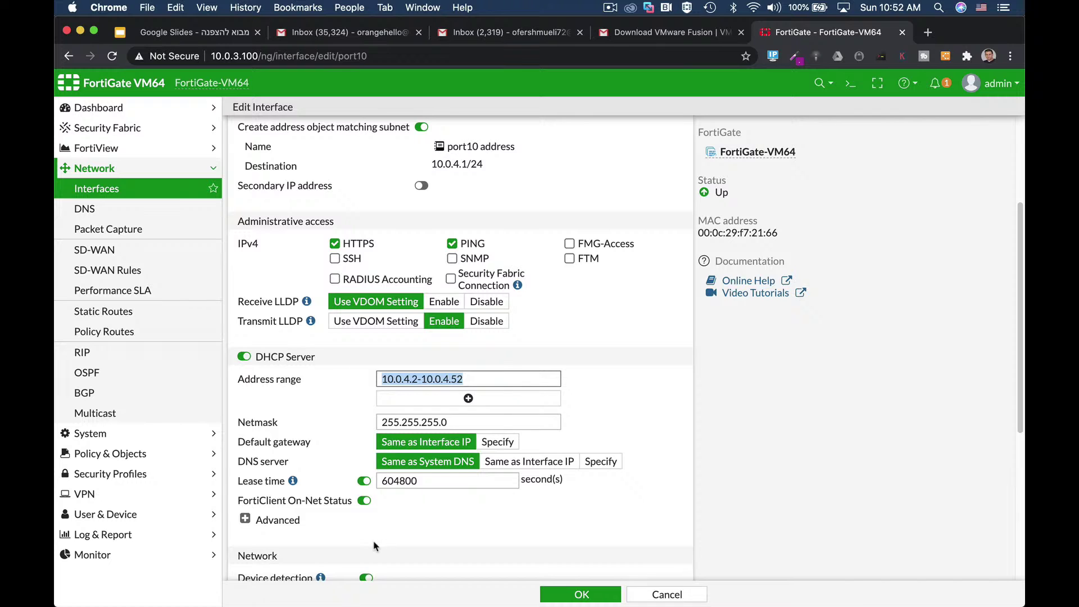
Examine the advanced DHCP settings and the form for a new IP address assignment rule, then cancel the rule
{"action": "scroll", "coordinate": [377, 498], "scroll_direction": "down", "scroll_amount": 5}
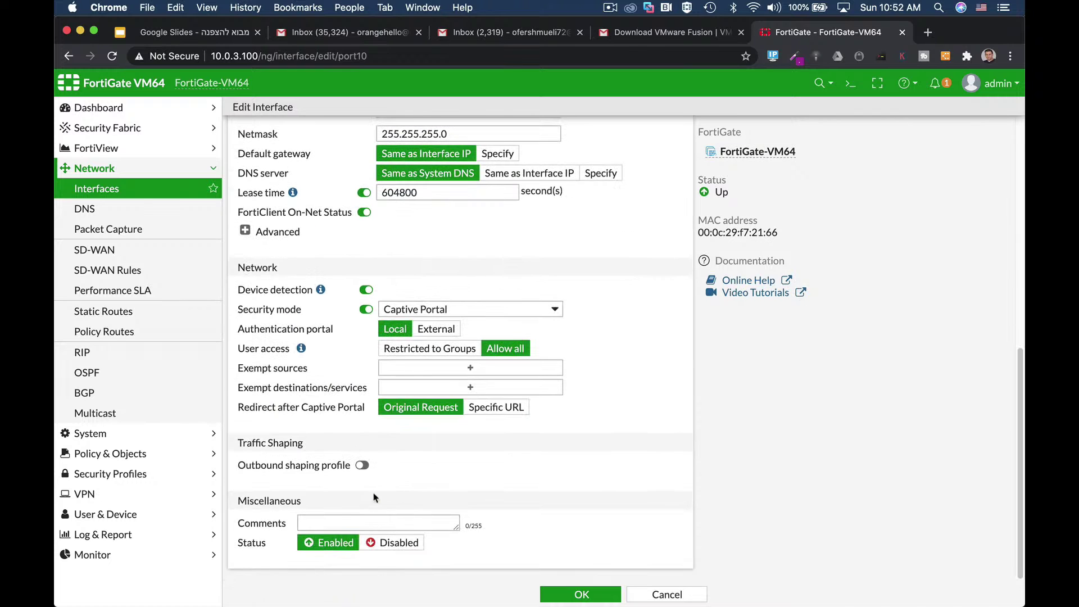
{"action": "left_click", "coordinate": [245, 230]}
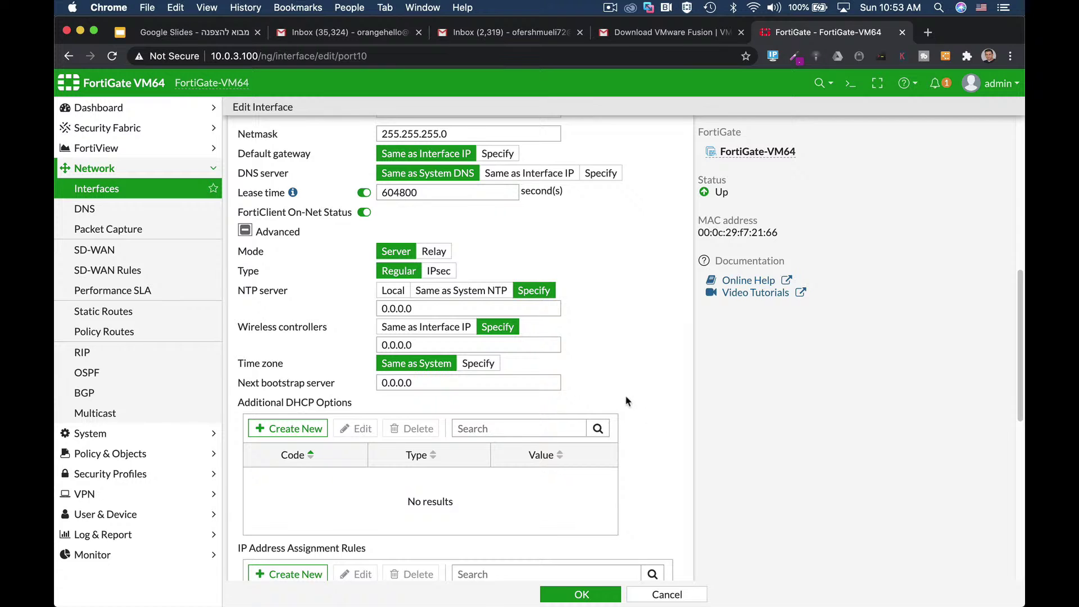
{"action": "scroll", "coordinate": [628, 402], "scroll_direction": "down", "scroll_amount": 2}
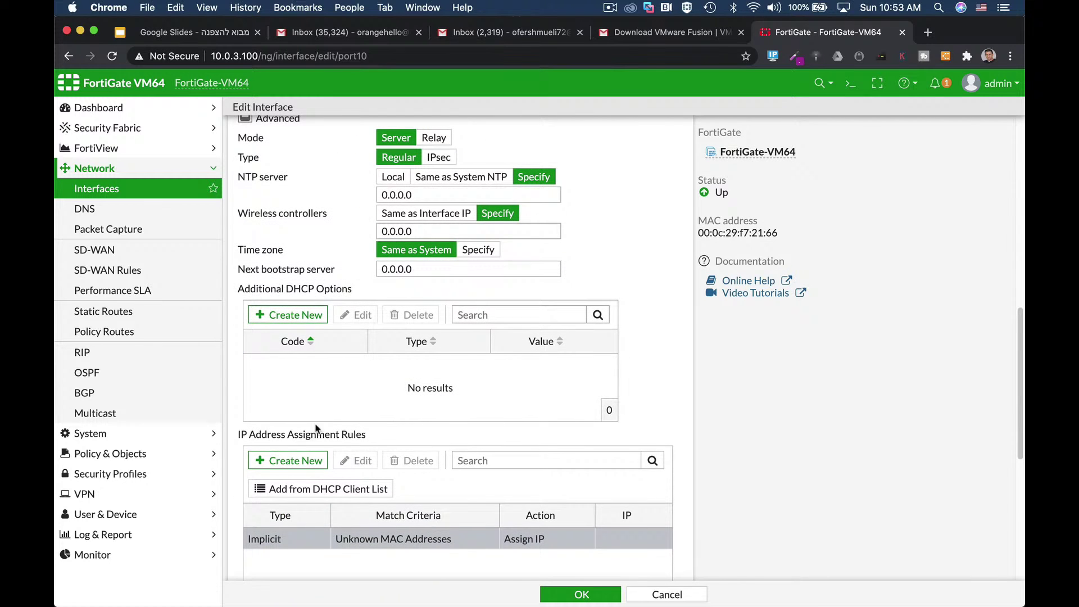
{"action": "left_click", "coordinate": [293, 460]}
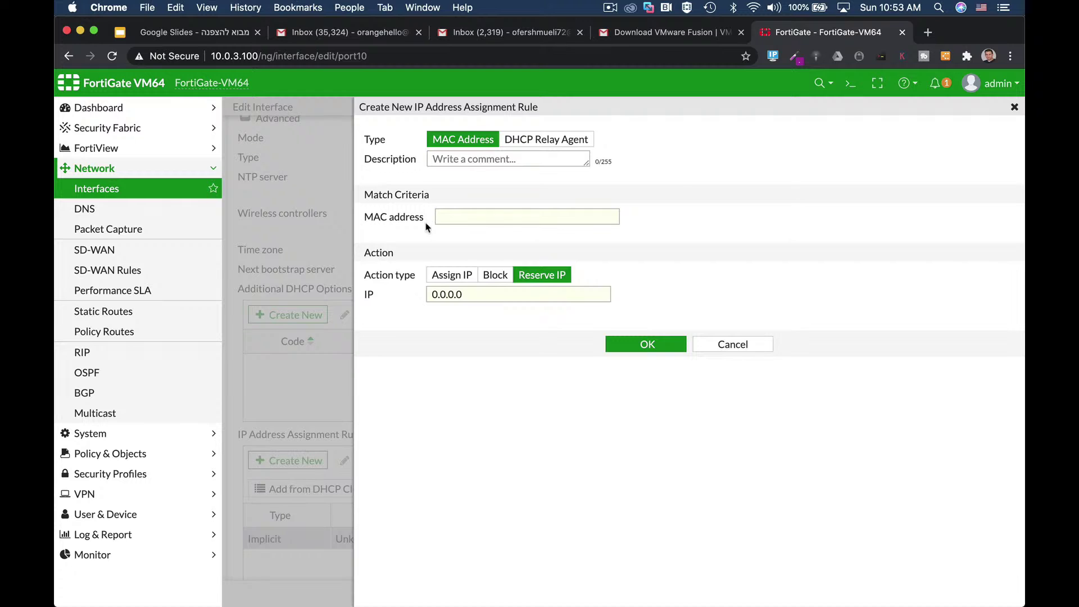
{"action": "left_click", "coordinate": [732, 347]}
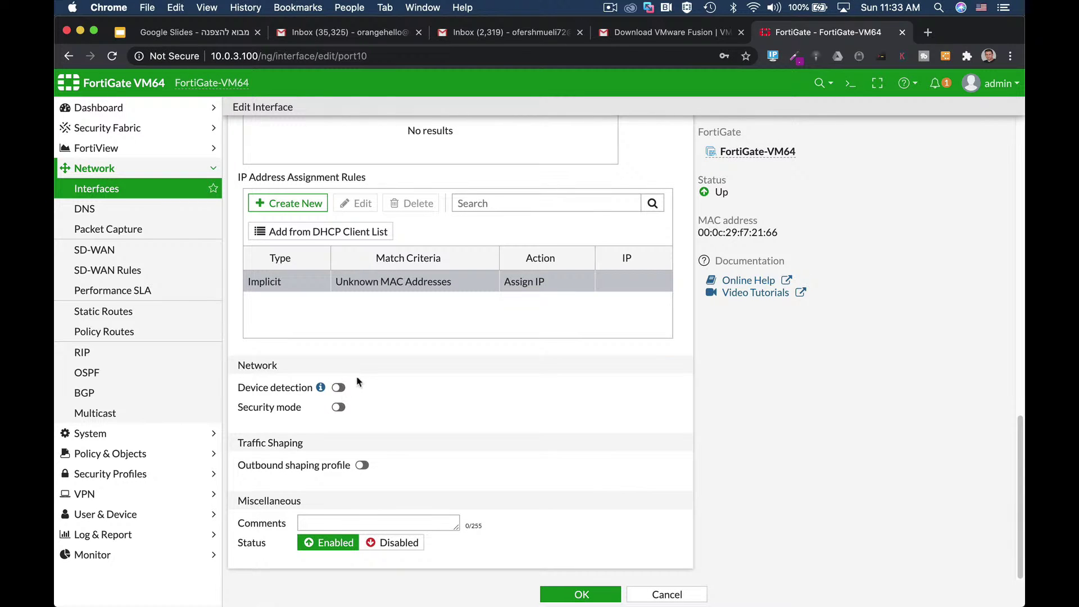
Enable device detection on port10, switch security mode on and back off, and save the interface settings
{"action": "left_click", "coordinate": [339, 388]}
{"action": "left_click", "coordinate": [339, 408]}
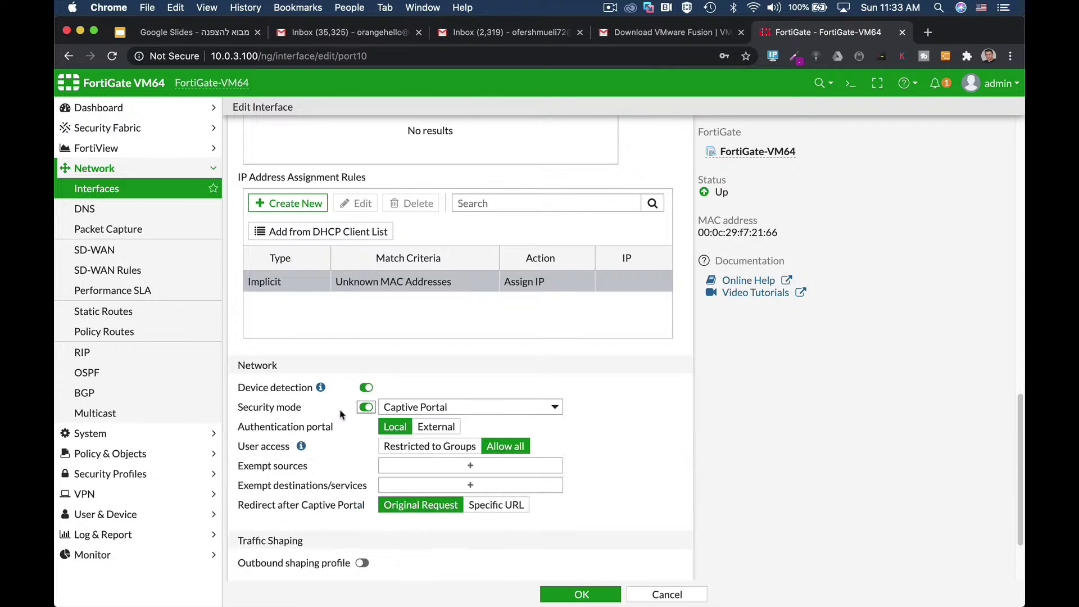
{"action": "left_click", "coordinate": [368, 408]}
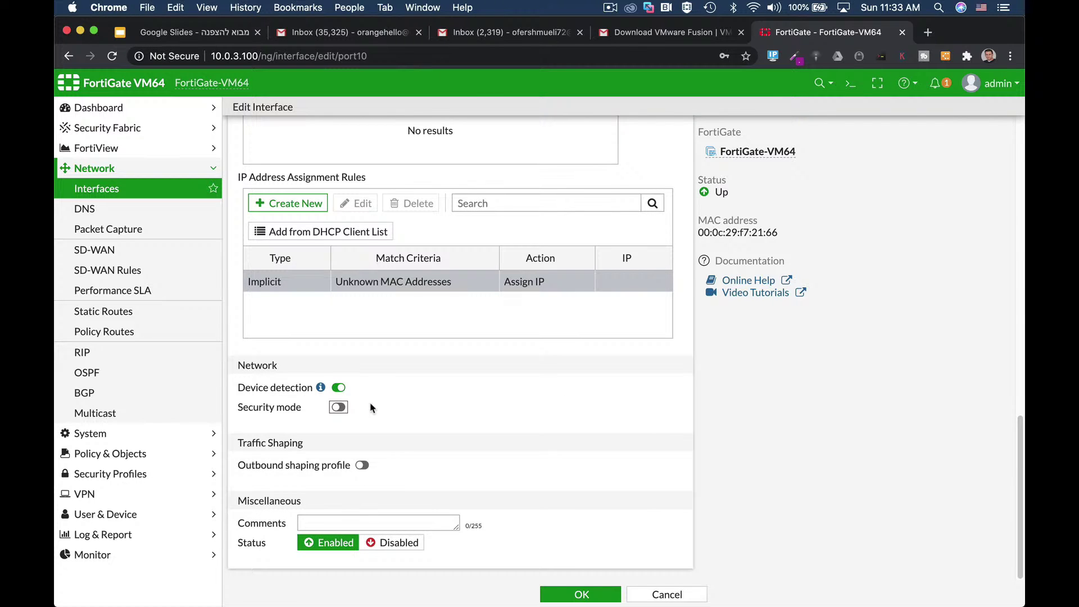
{"action": "left_click", "coordinate": [582, 593]}
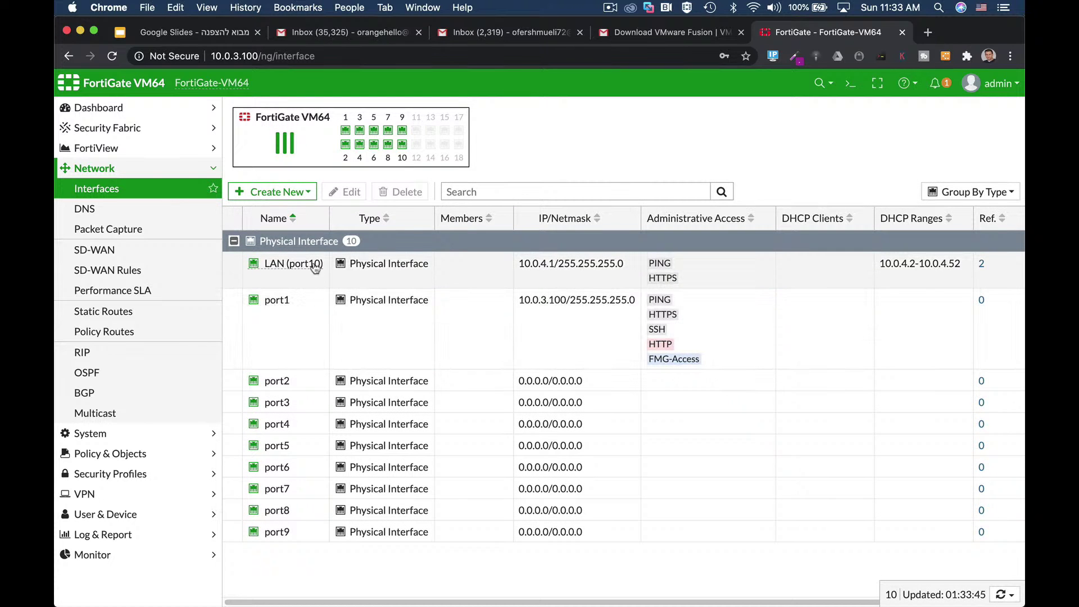
Open the port2 interface for editing and set both its alias and its role to DMZ
{"action": "left_click", "coordinate": [277, 382]}
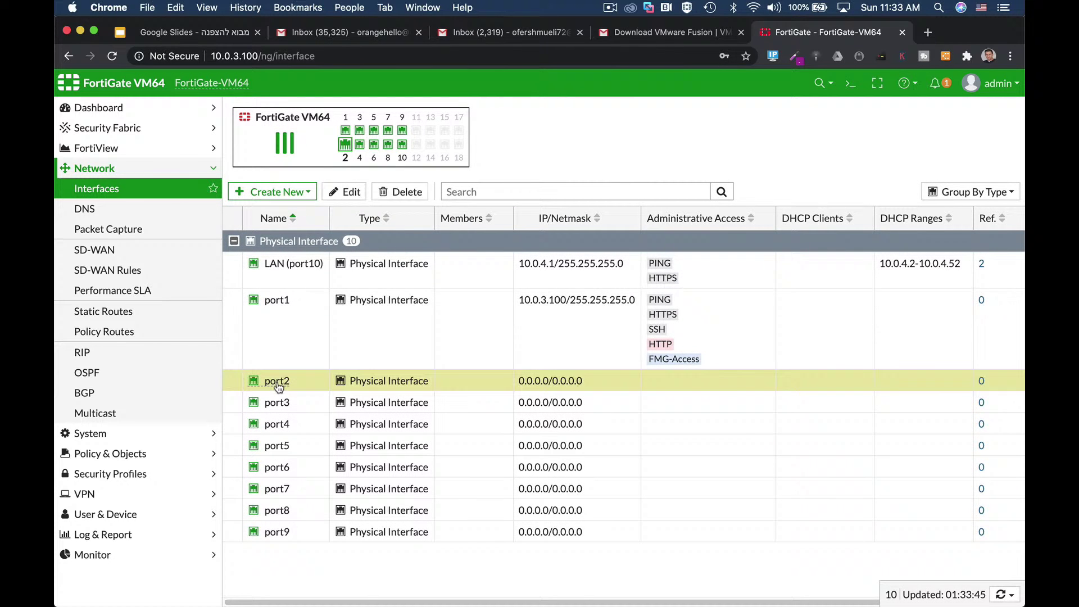
{"action": "left_click", "coordinate": [346, 194]}
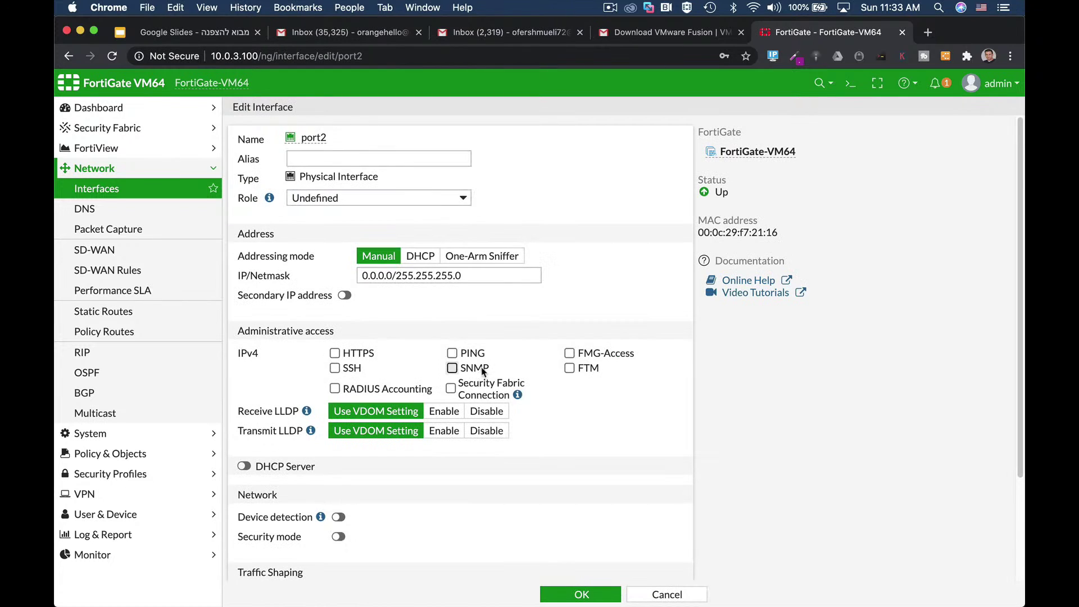
{"action": "left_click", "coordinate": [324, 154]}
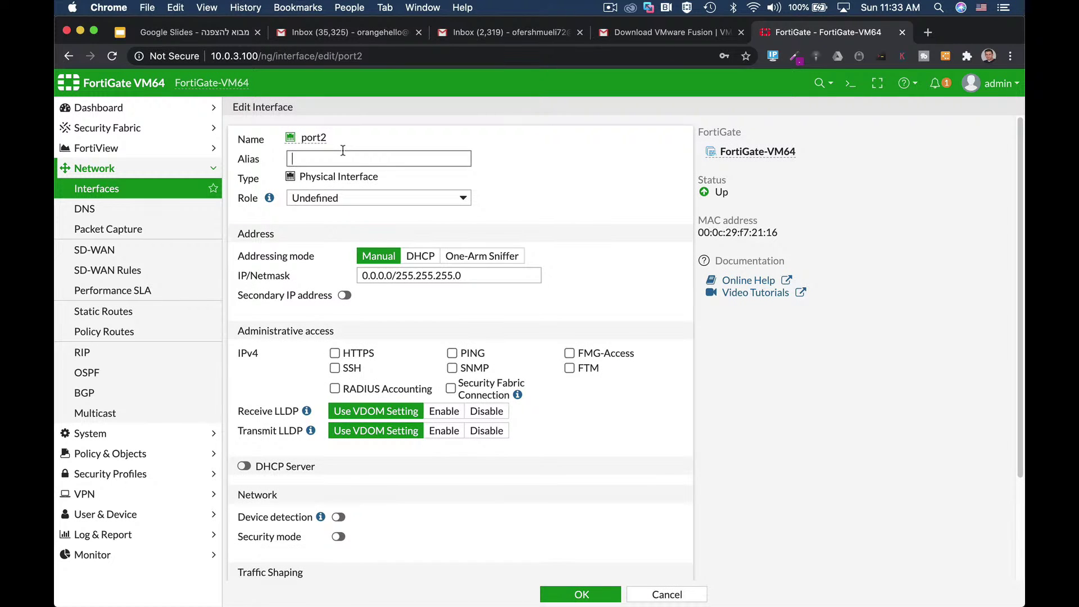
{"action": "type", "text": "DMZ"}
{"action": "left_click", "coordinate": [333, 200]}
{"action": "left_click", "coordinate": [326, 184]}
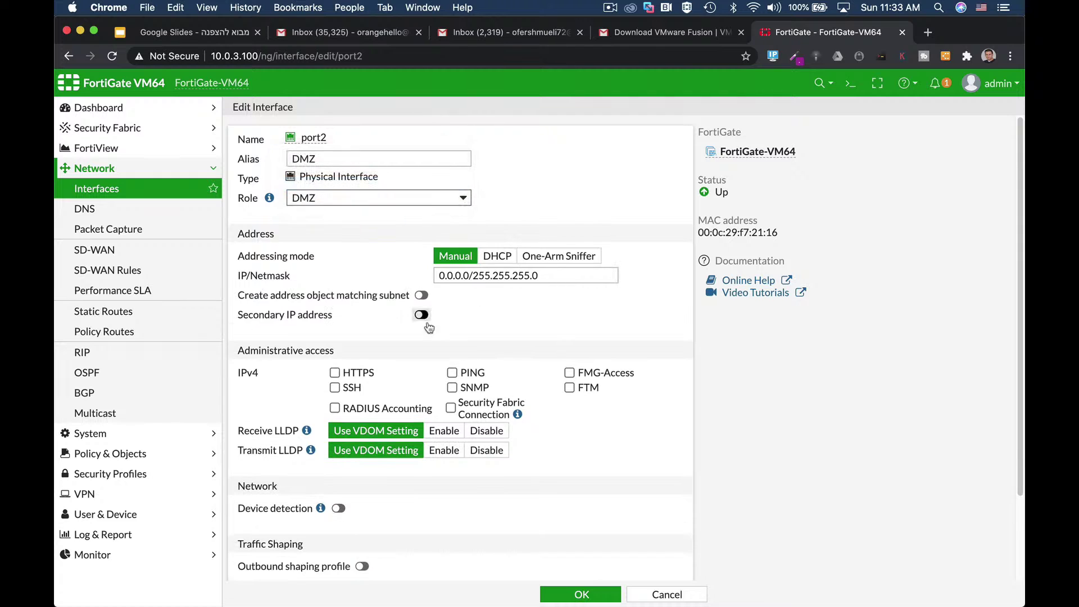
Set port2's IP/netmask to 10.0.5.1/24, allow HTTPS administrative access, and save the interface
{"action": "scroll", "coordinate": [548, 396], "scroll_direction": "down", "scroll_amount": 3}
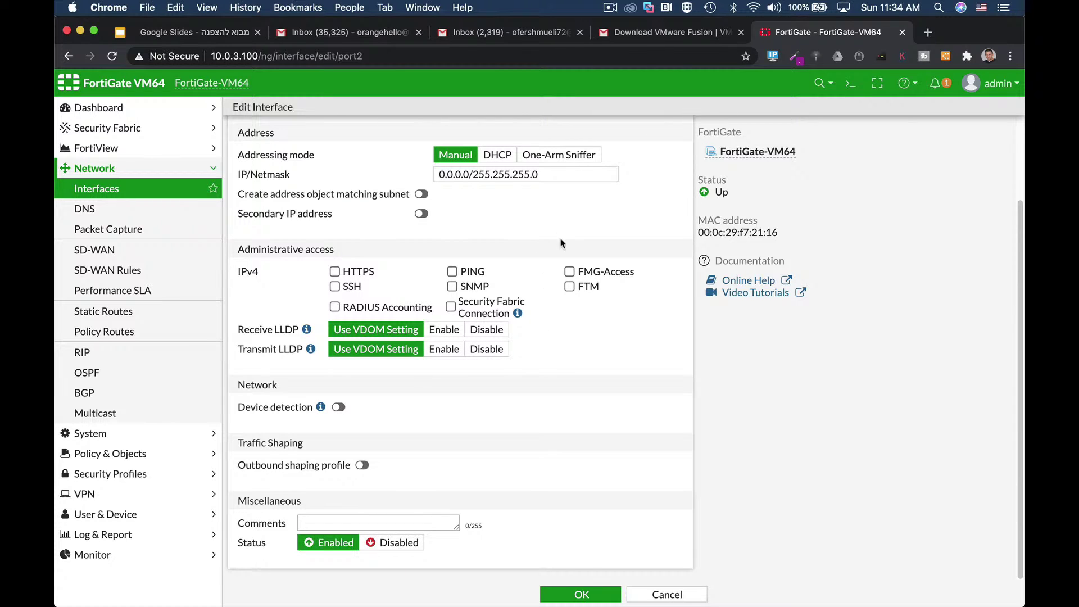
{"action": "left_click_drag", "start_coordinate": [467, 176], "coordinate": [390, 173]}
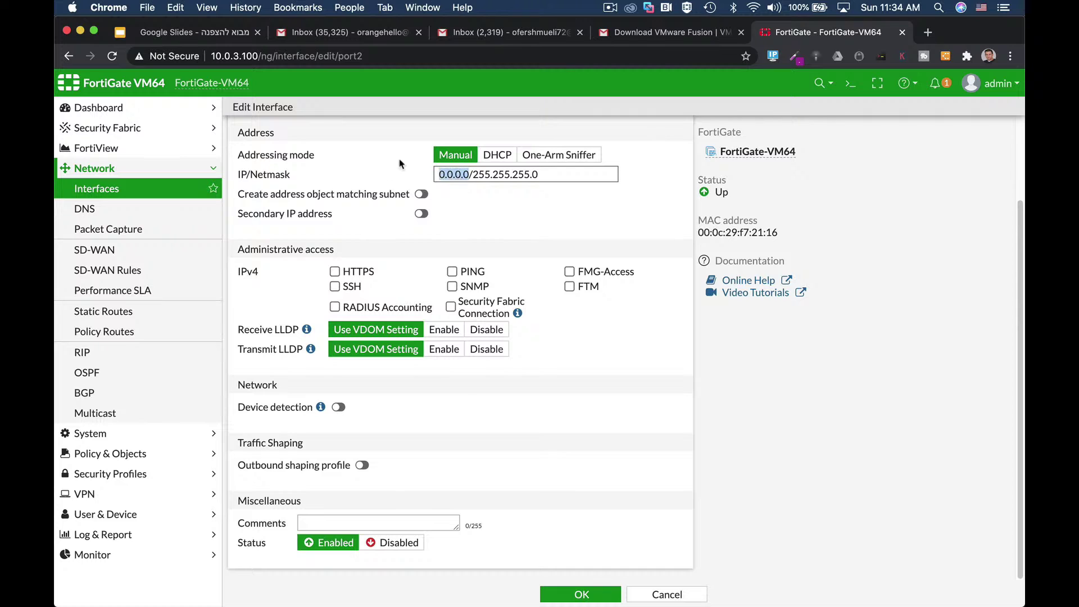
{"action": "type", "text": "10.0.5"}
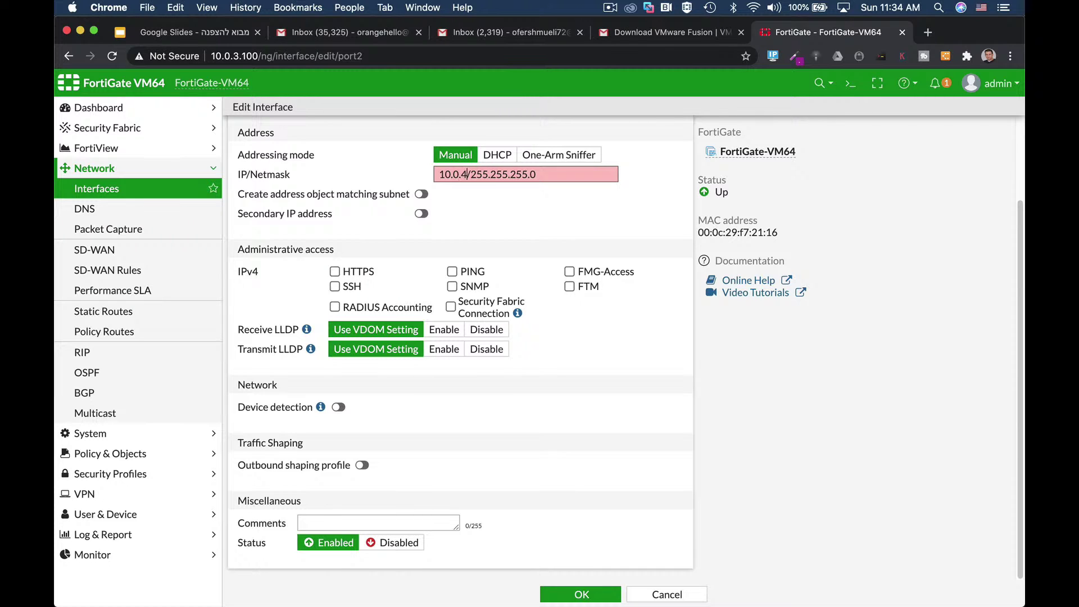
{"action": "type", "text": ".1"}
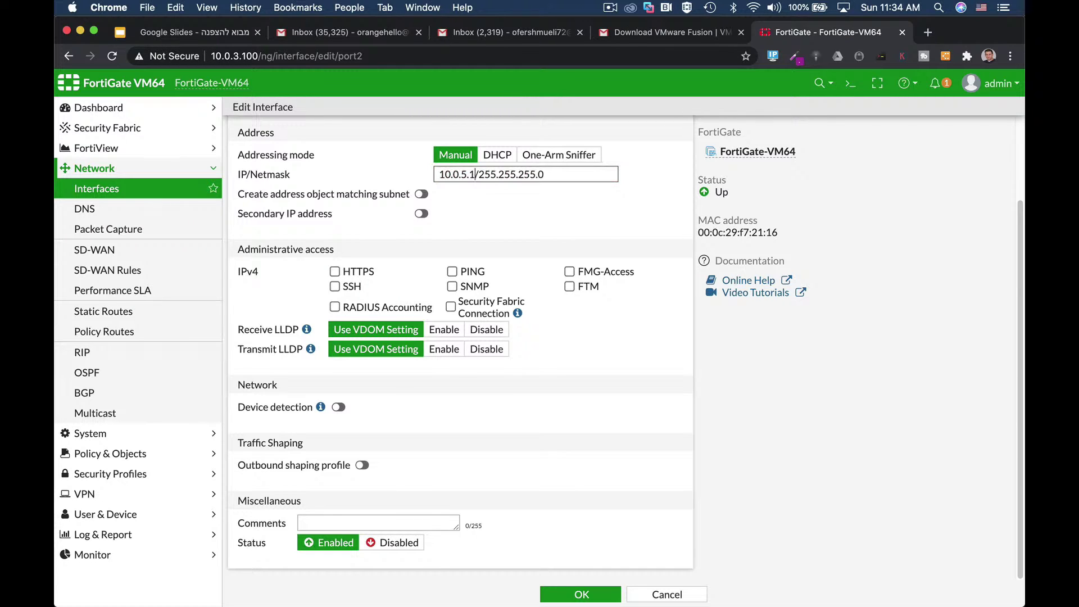
{"action": "left_click_drag", "start_coordinate": [479, 176], "coordinate": [544, 176]}
{"action": "type", "text": "24"}
{"action": "left_click", "coordinate": [334, 273]}
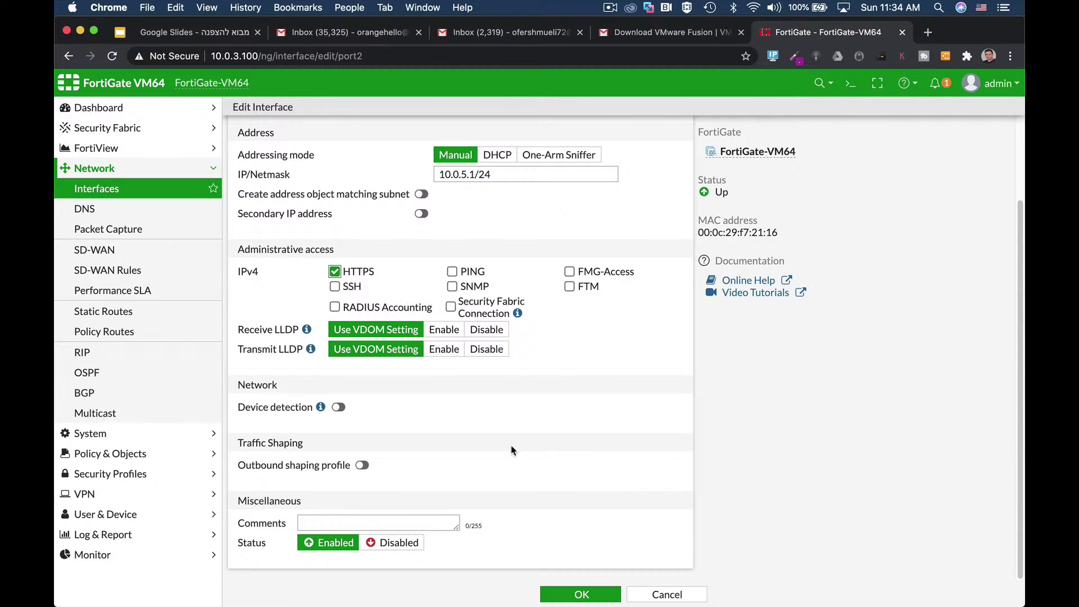
{"action": "left_click", "coordinate": [591, 599]}
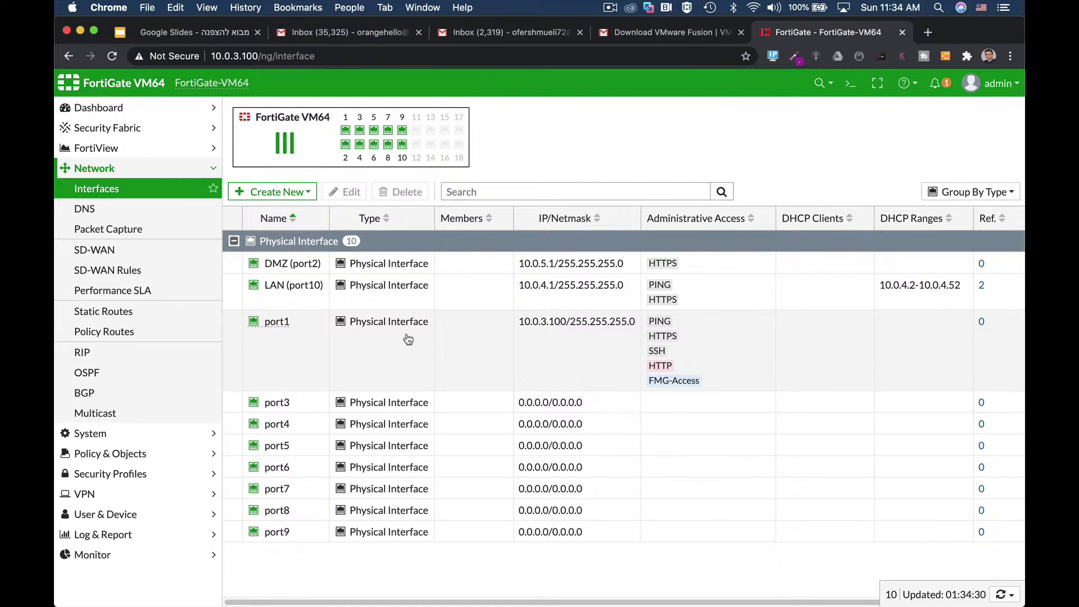
Open the port1 interface for editing, set its alias to WAN, and save it
{"action": "left_click", "coordinate": [427, 361]}
{"action": "left_click", "coordinate": [350, 191]}
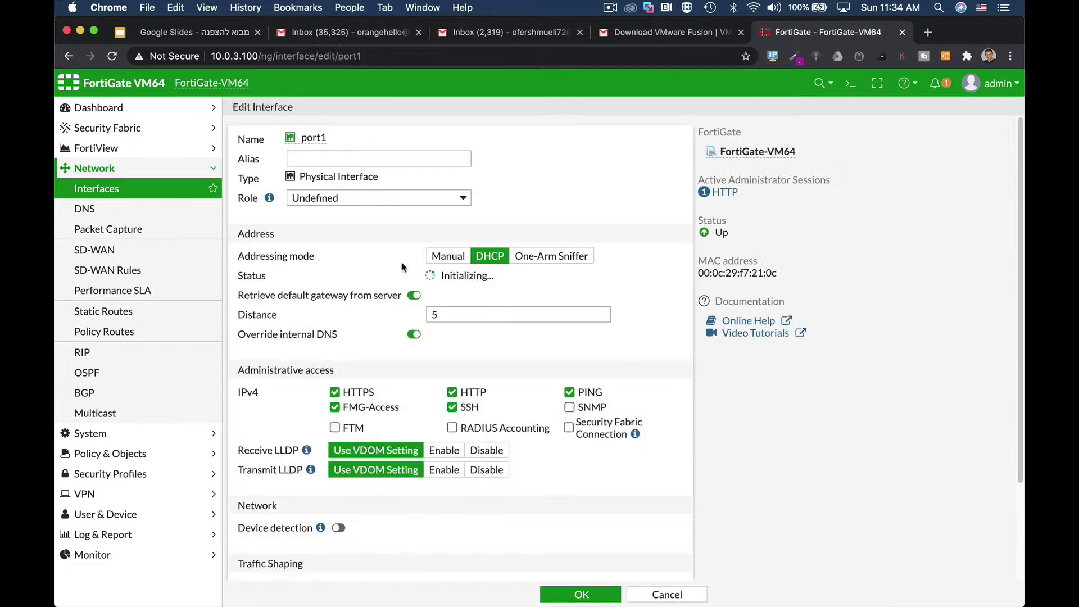
{"action": "left_click", "coordinate": [335, 155]}
{"action": "type", "text": "WAN"}
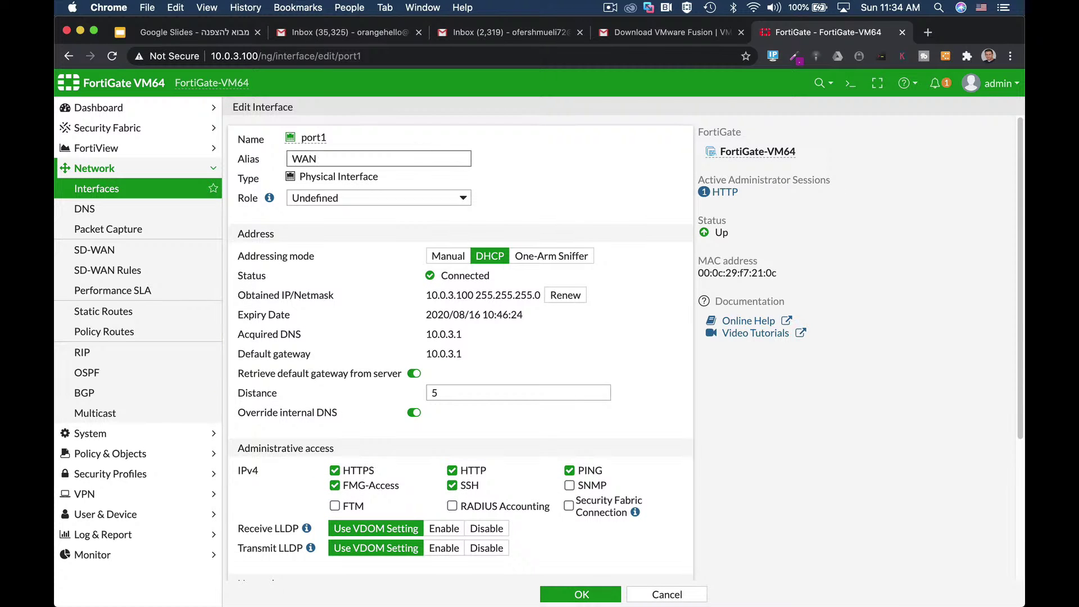
{"action": "left_click", "coordinate": [584, 594]}
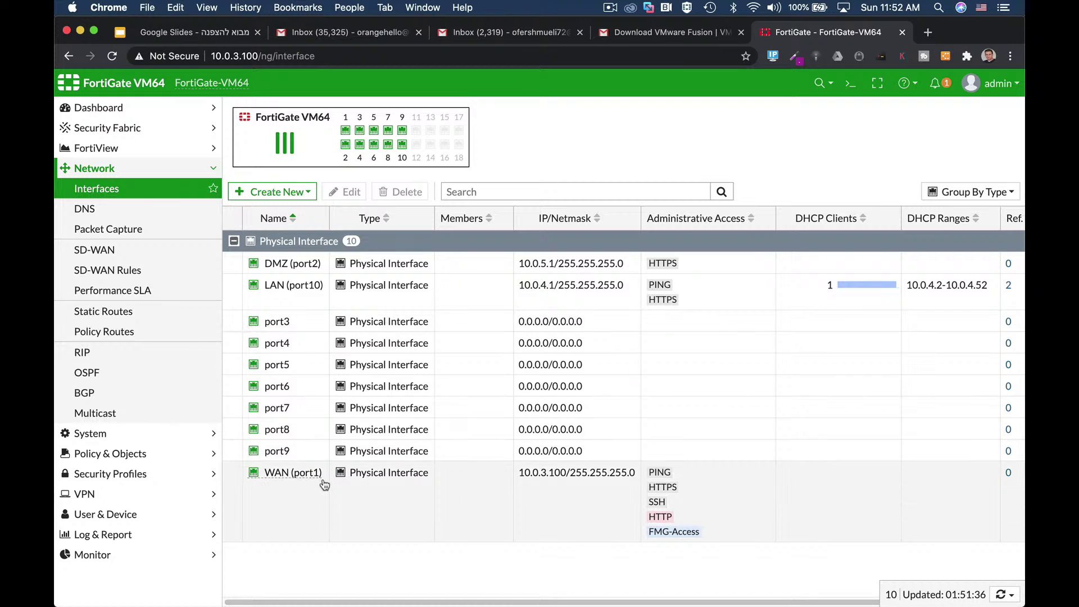
Start a new static route for destination 0.0.0.0/0.0.0.0 through WAN (port1) with gateway address 10.0.3.1
{"action": "mouse_move", "coordinate": [322, 481]}
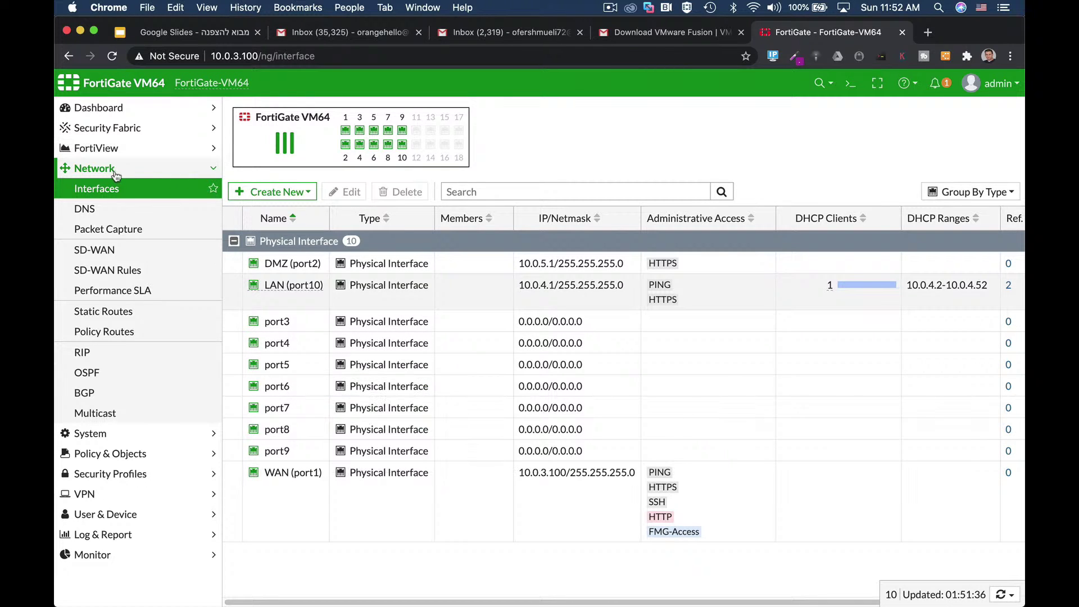
{"action": "left_click", "coordinate": [121, 311]}
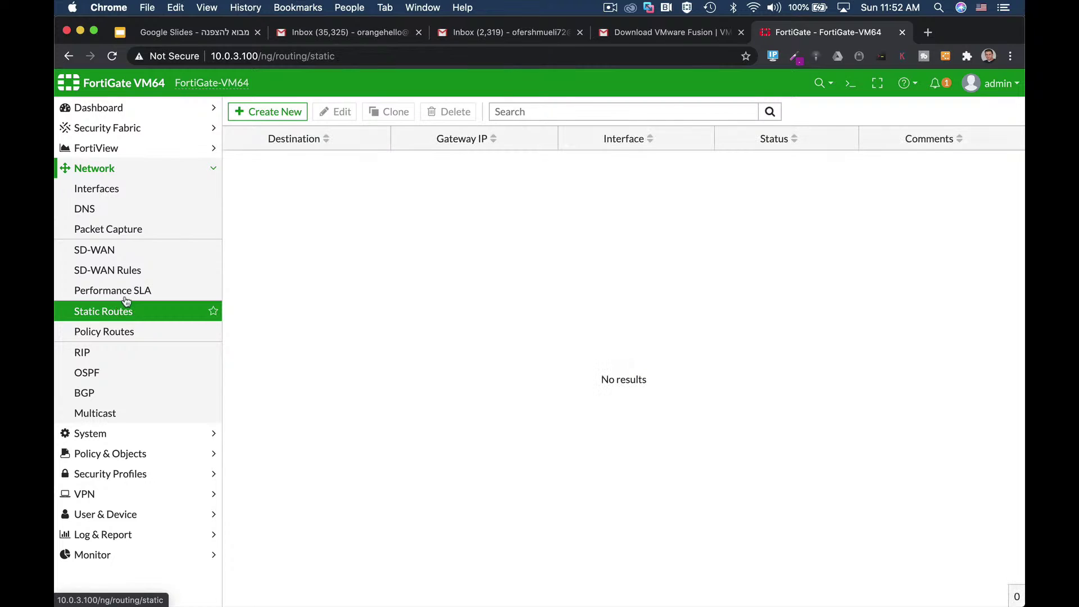
{"action": "left_click", "coordinate": [268, 112]}
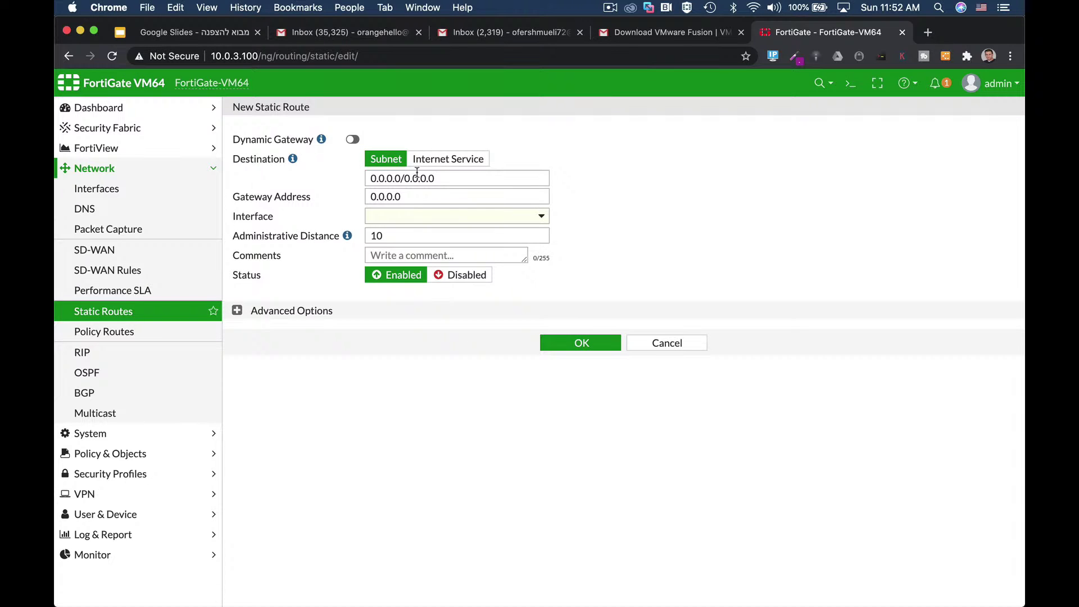
{"action": "triple_click", "coordinate": [444, 178]}
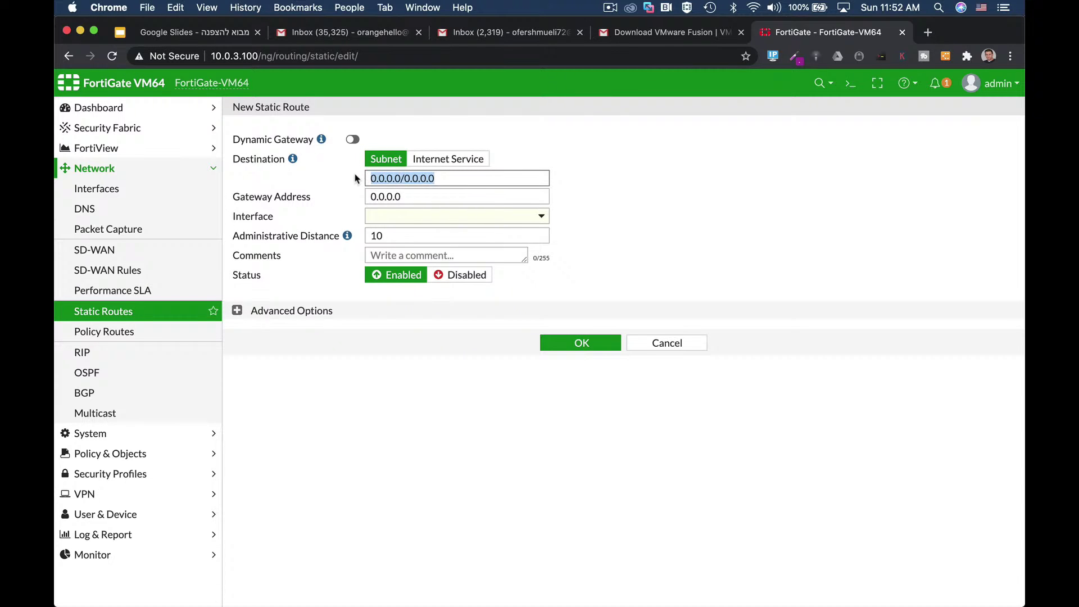
{"action": "left_click", "coordinate": [402, 218]}
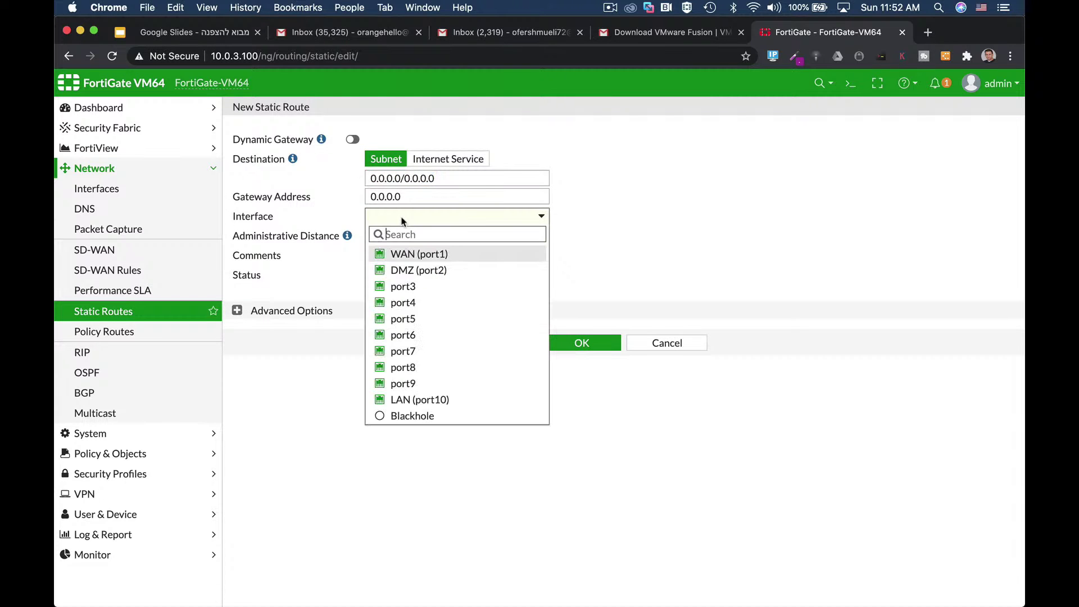
{"action": "left_click", "coordinate": [408, 255]}
{"action": "left_click", "coordinate": [426, 197]}
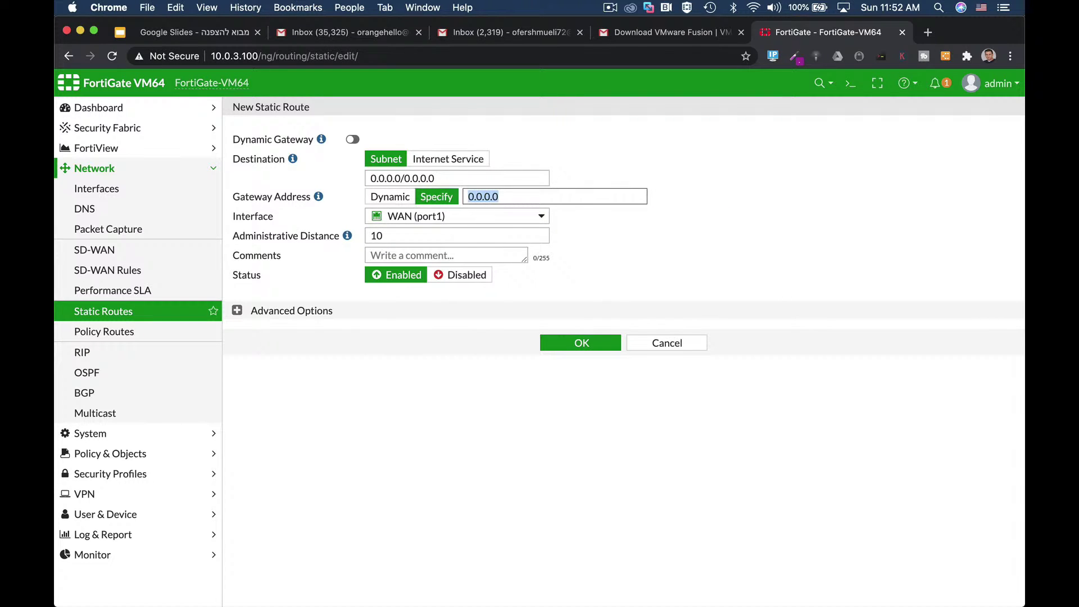
{"action": "type", "text": "10."}
Expand the route's advanced options, keep the administrative distance at 10, and save the static route
{"action": "left_click", "coordinate": [238, 314]}
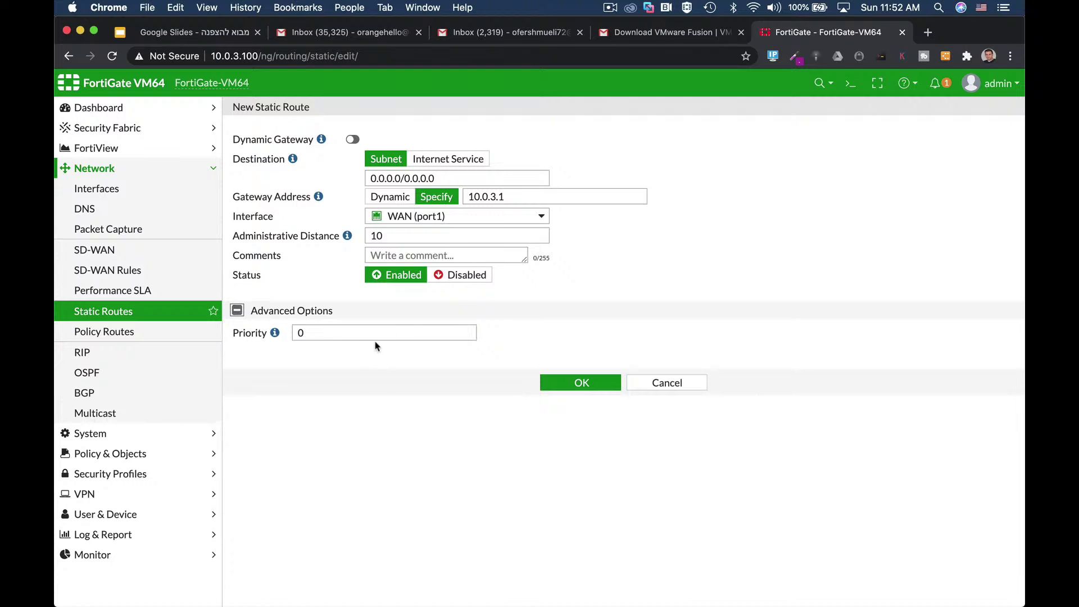
{"action": "left_click", "coordinate": [388, 238]}
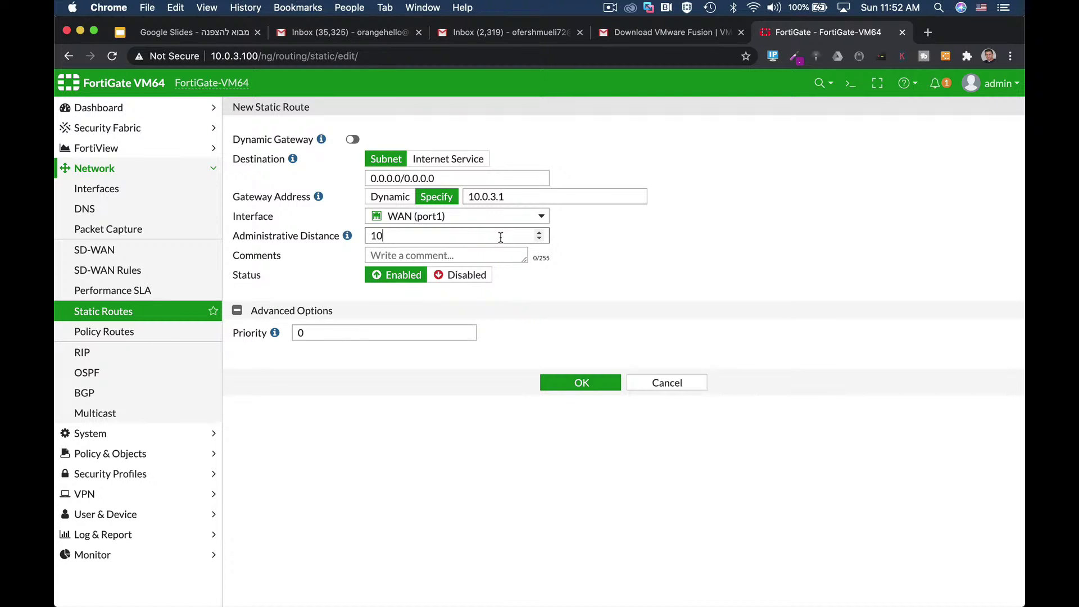
{"action": "left_click", "coordinate": [588, 383]}
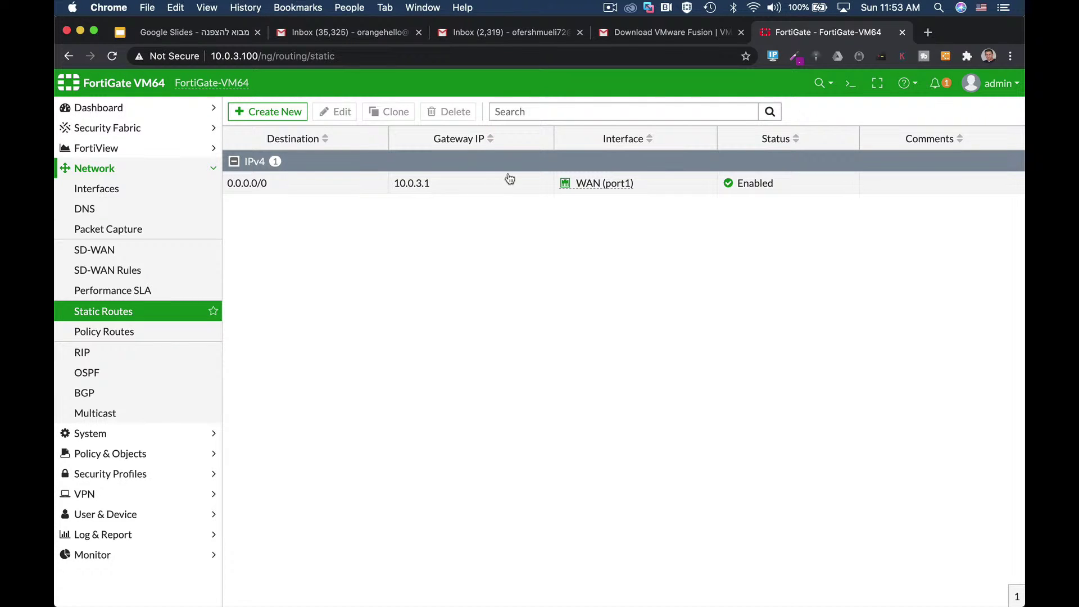
Run "get router info routing-table all" in the CLI console, examine the default route entry, and close the console
{"action": "mouse_move", "coordinate": [613, 192]}
{"action": "left_click", "coordinate": [847, 85]}
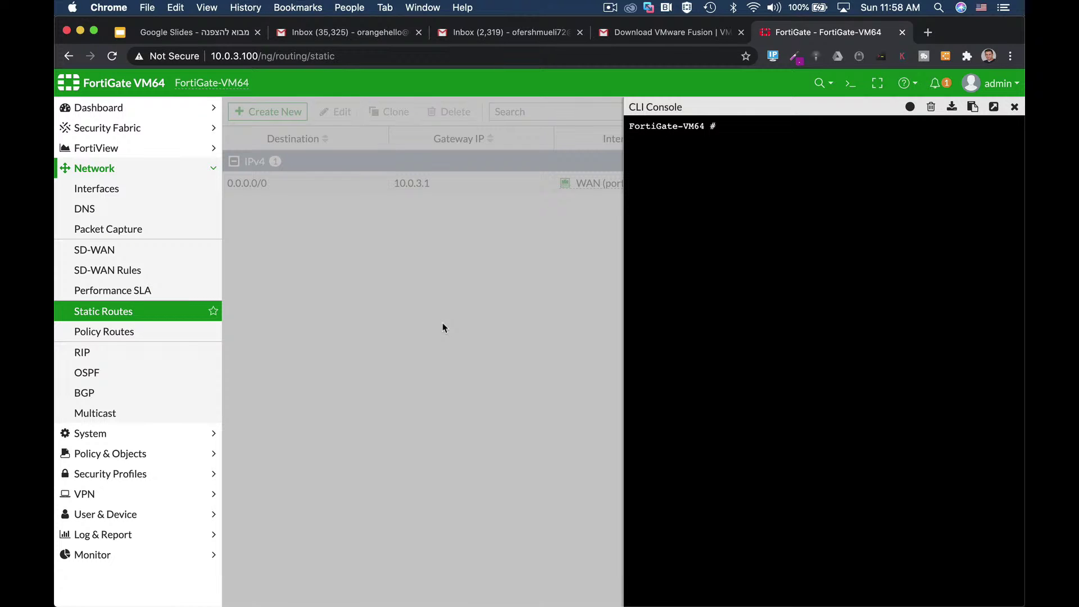
{"action": "type", "text": "get router info r"}
{"action": "key", "text": "Tab"}
{"action": "type", "text": "all"}
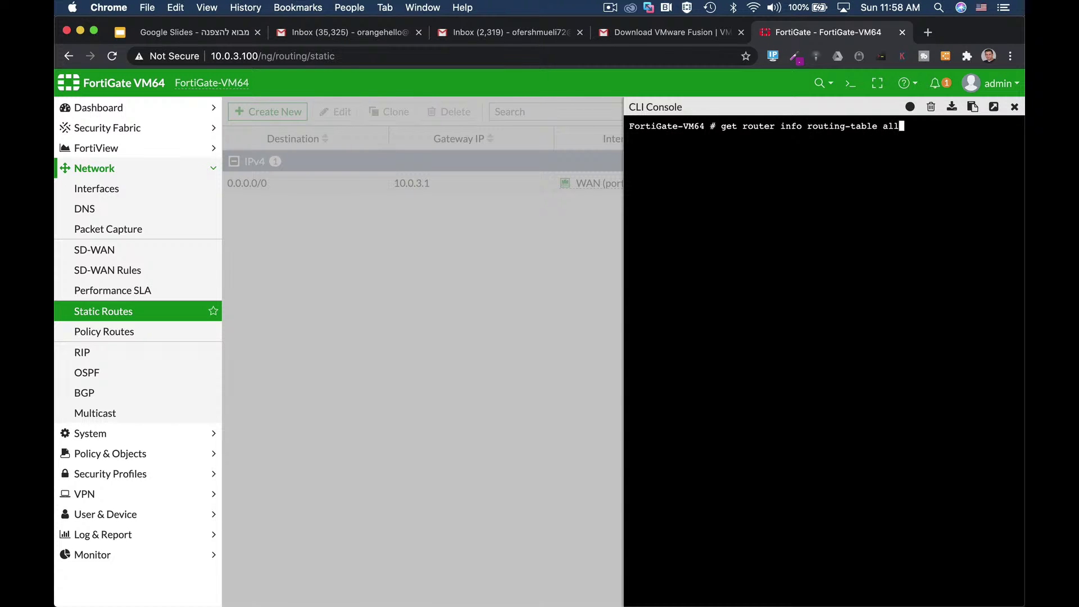
{"action": "key", "text": "Return"}
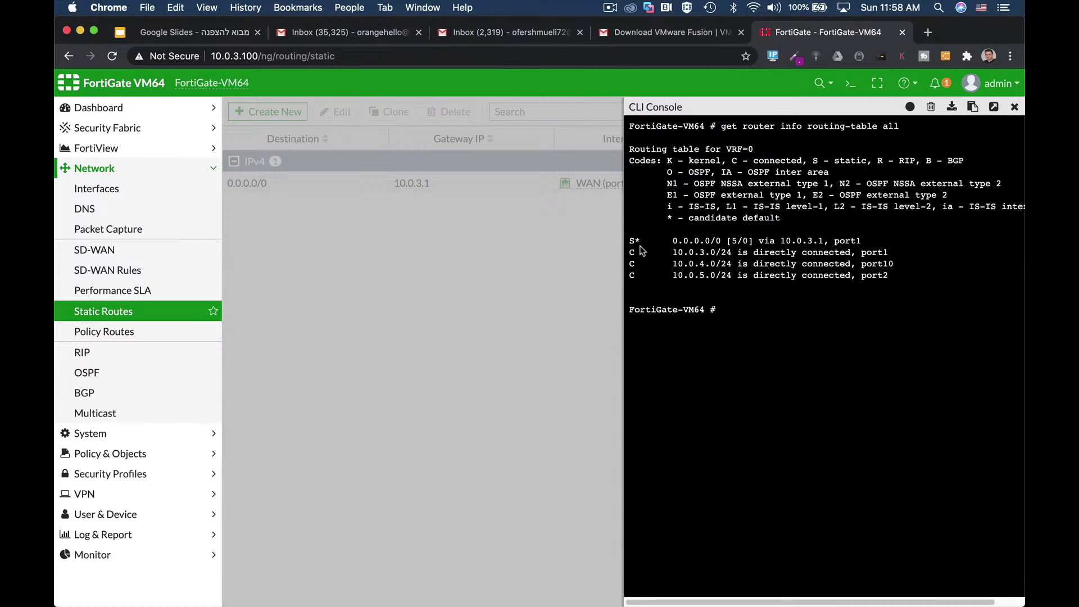
{"action": "left_click_drag", "start_coordinate": [639, 241], "coordinate": [629, 242]}
{"action": "left_click_drag", "start_coordinate": [672, 241], "coordinate": [723, 242]}
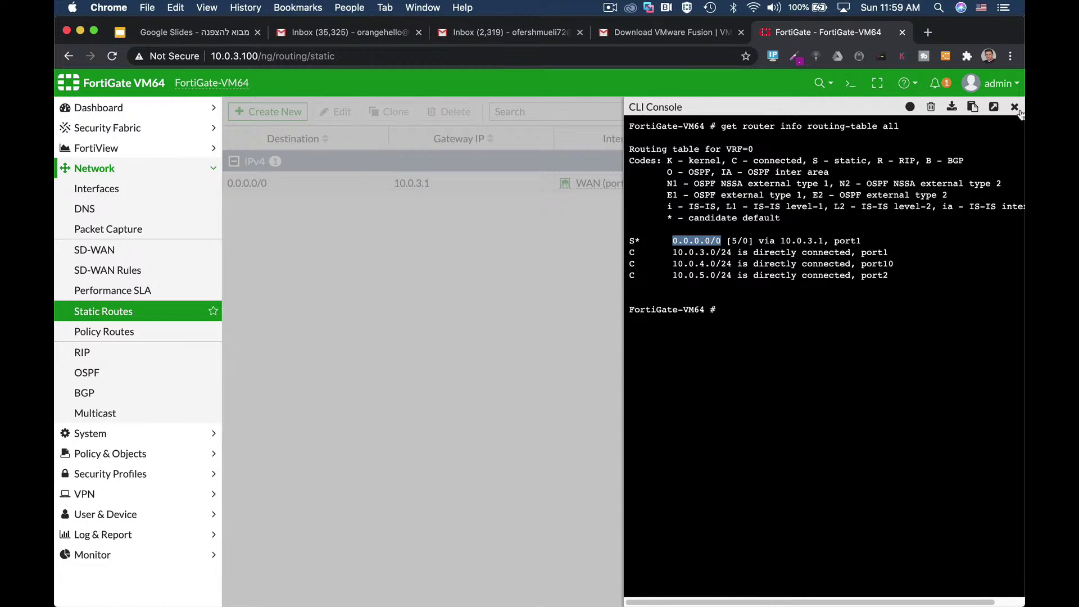
{"action": "left_click", "coordinate": [1015, 107]}
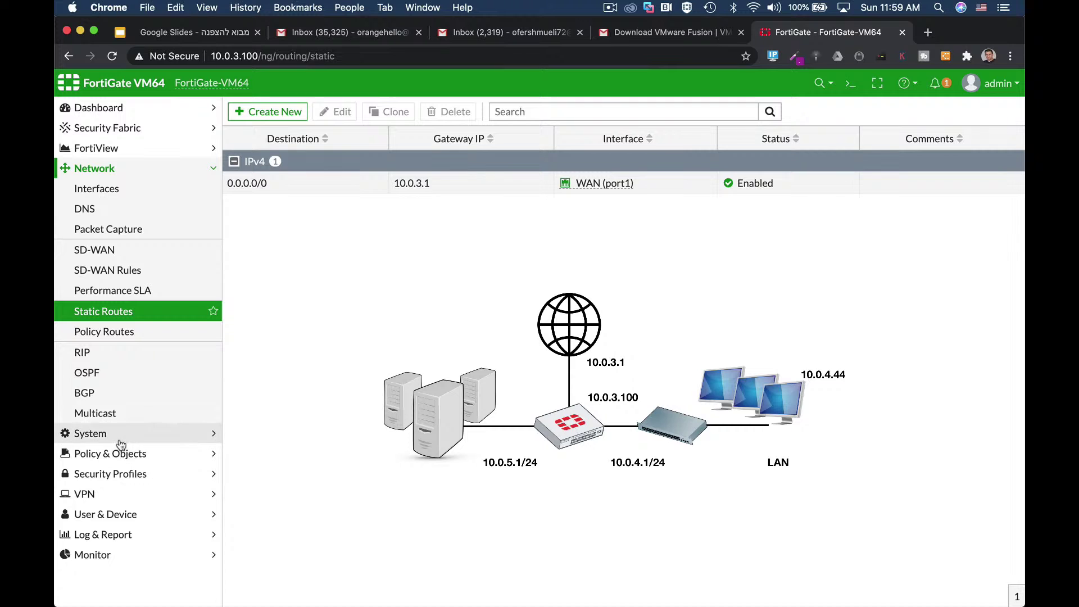
Create a new IPv4 policy named full_access with incoming interface LAN (port10) and outgoing interface WAN (port1)
{"action": "left_click", "coordinate": [118, 459]}
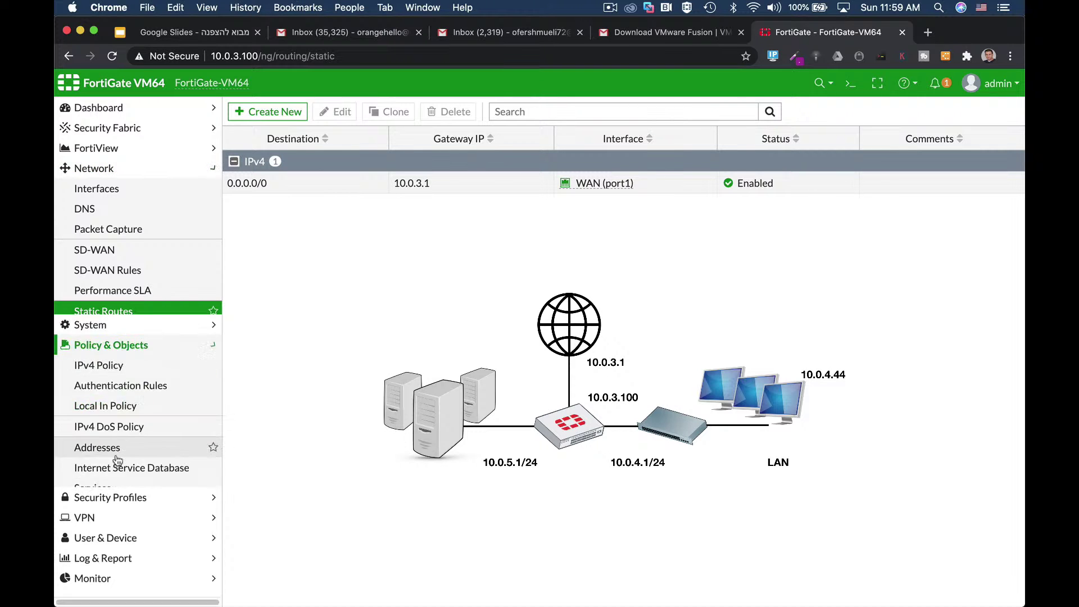
{"action": "left_click", "coordinate": [97, 229]}
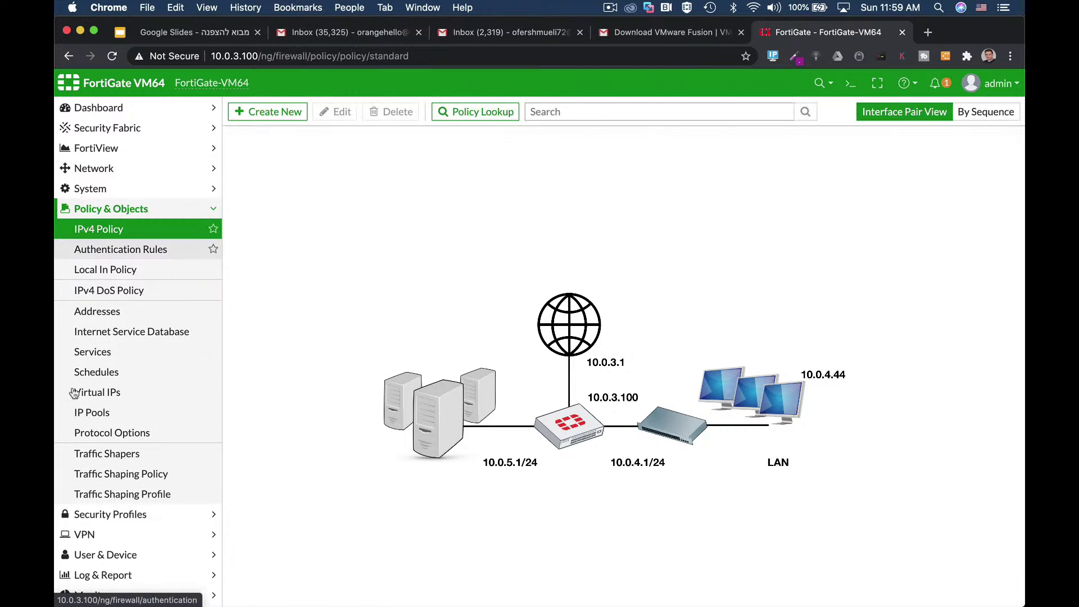
{"action": "left_click", "coordinate": [274, 111]}
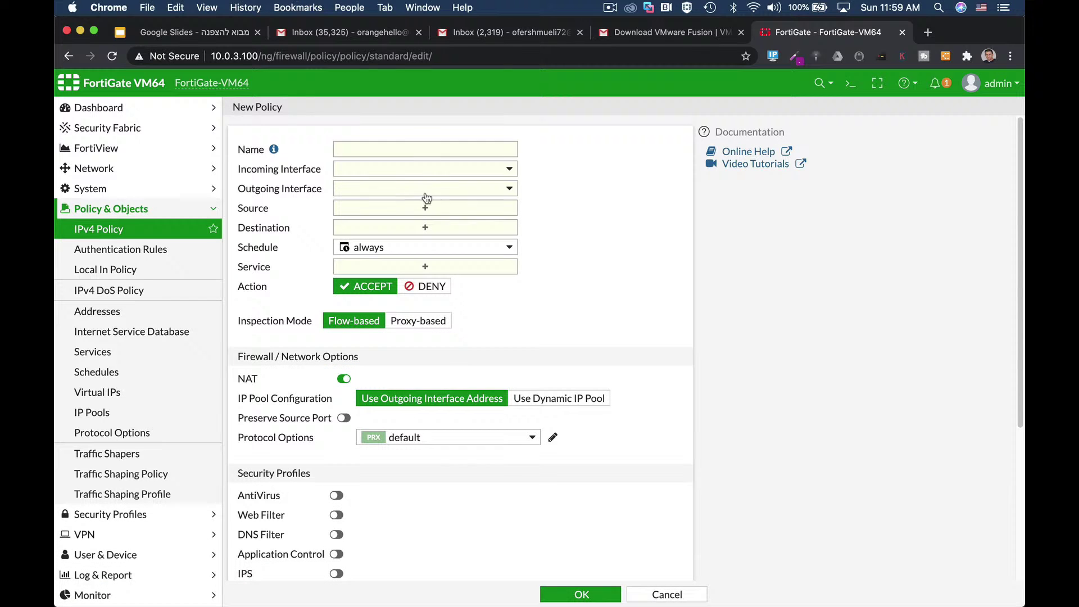
{"action": "left_click", "coordinate": [383, 150]}
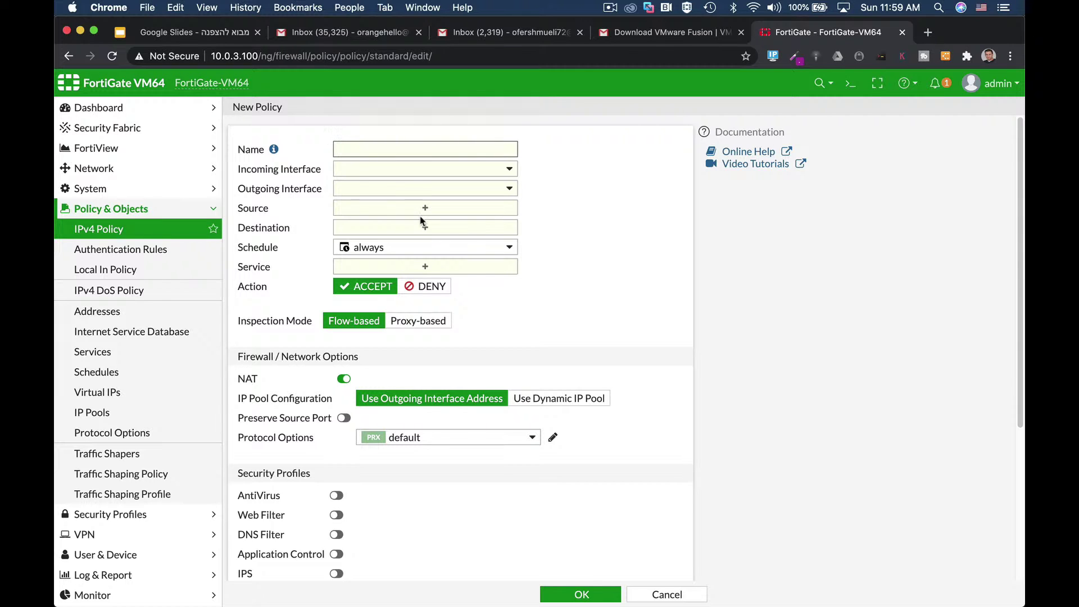
{"action": "type", "text": "full_access"}
{"action": "left_click", "coordinate": [414, 169]}
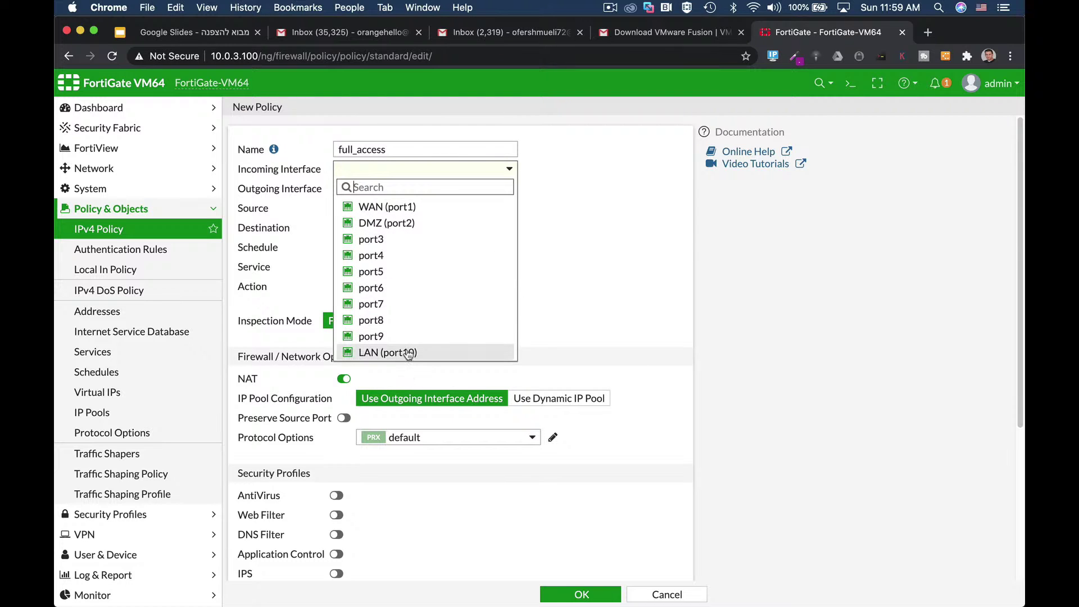
{"action": "left_click", "coordinate": [409, 353]}
{"action": "left_click", "coordinate": [383, 192]}
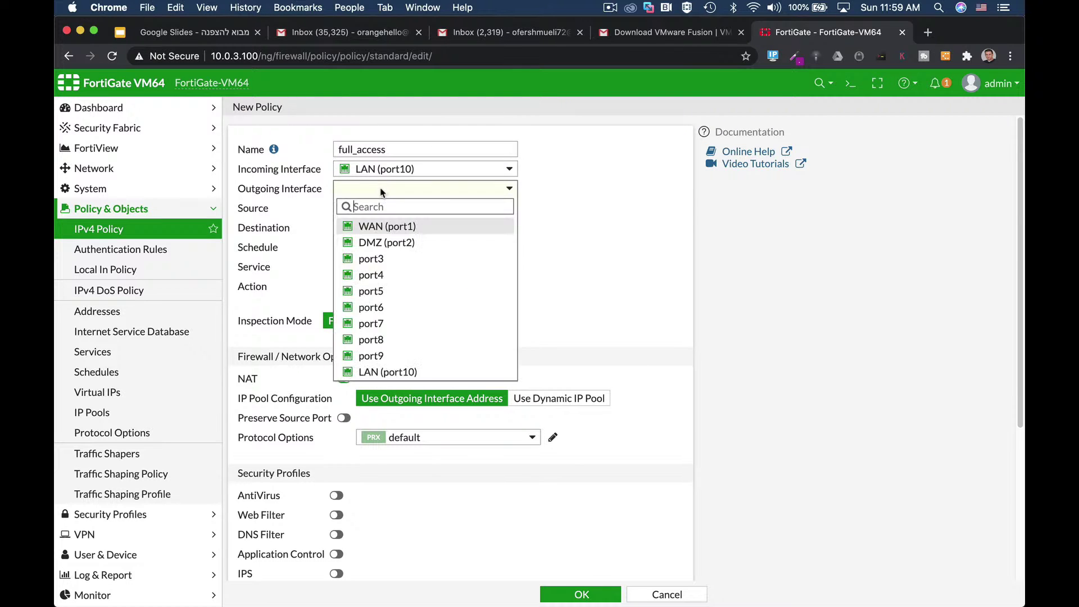
{"action": "left_click", "coordinate": [378, 230]}
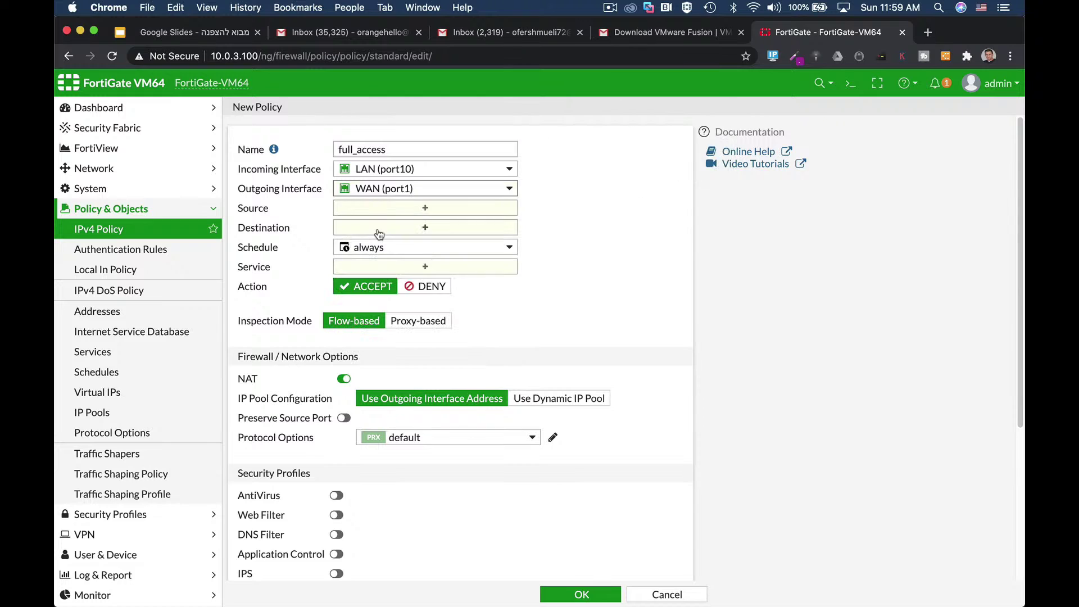
Set the policy's source to the address all, view the available user entries, and return to the address entries
{"action": "left_click", "coordinate": [416, 209]}
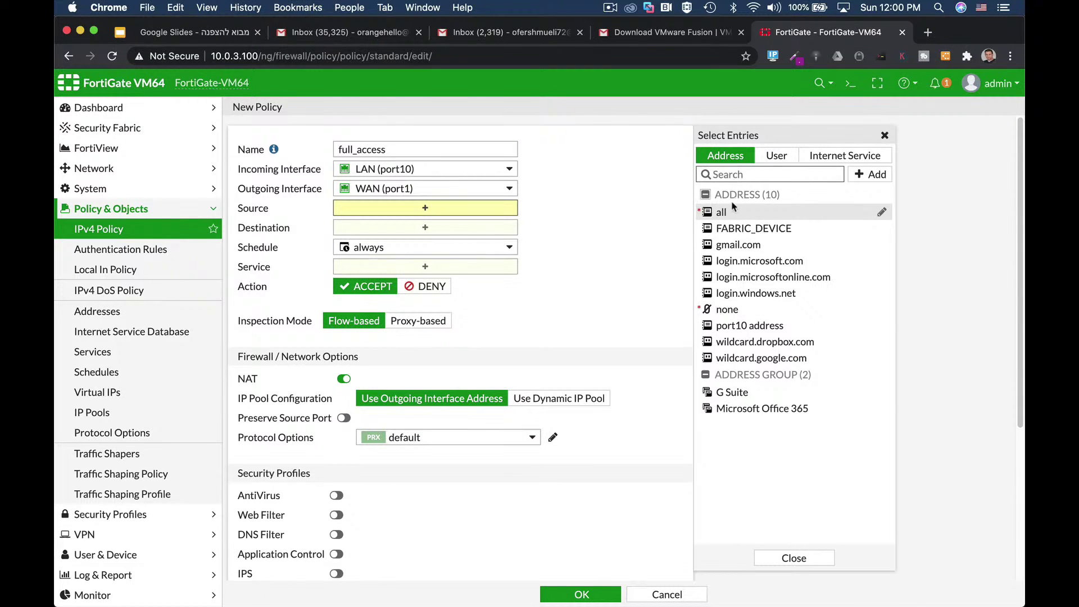
{"action": "mouse_move", "coordinate": [732, 212]}
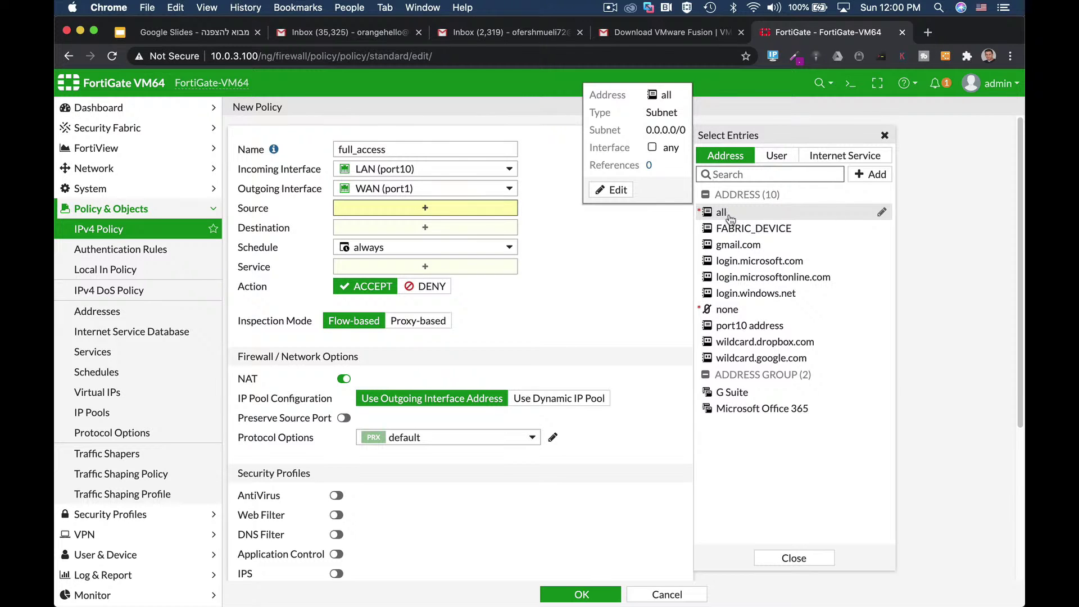
{"action": "left_click", "coordinate": [730, 214]}
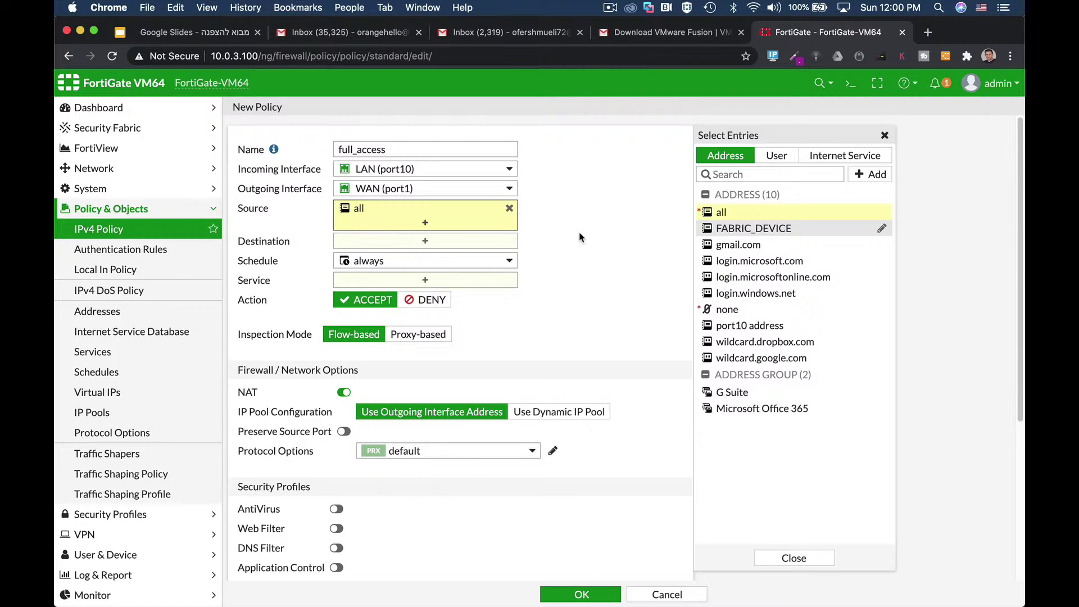
{"action": "left_click", "coordinate": [777, 156]}
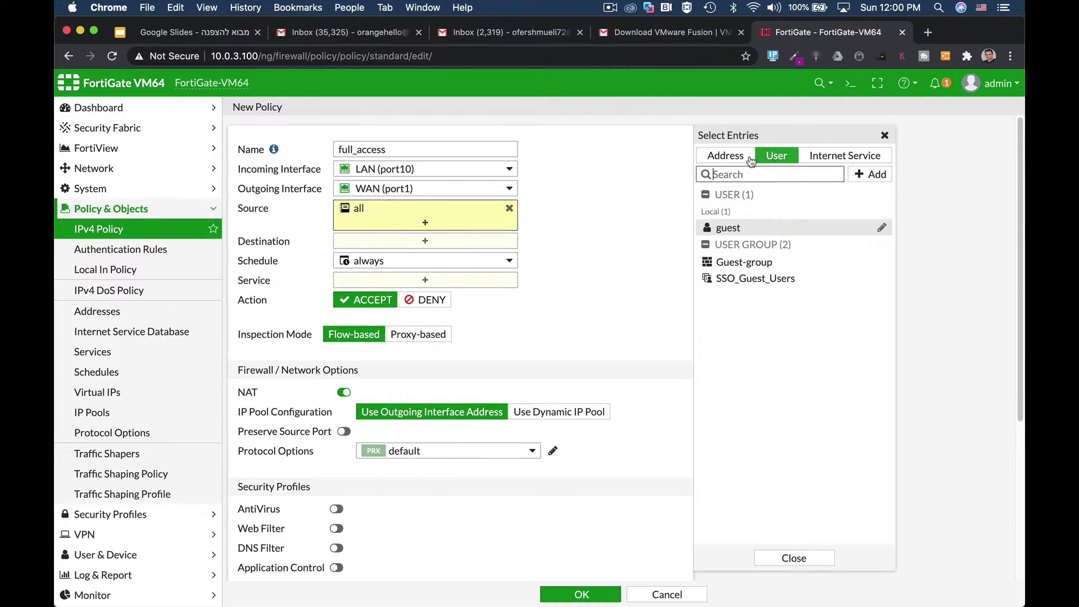
{"action": "left_click", "coordinate": [725, 158]}
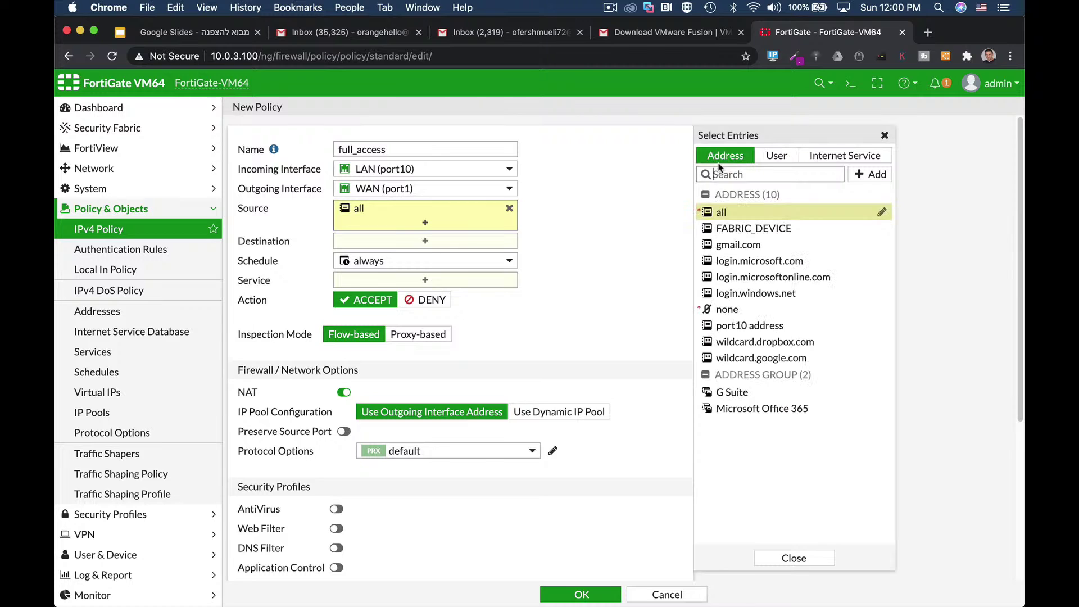
Set the full_access policy's destination to the address all and its service to ALL
{"action": "left_click", "coordinate": [423, 244]}
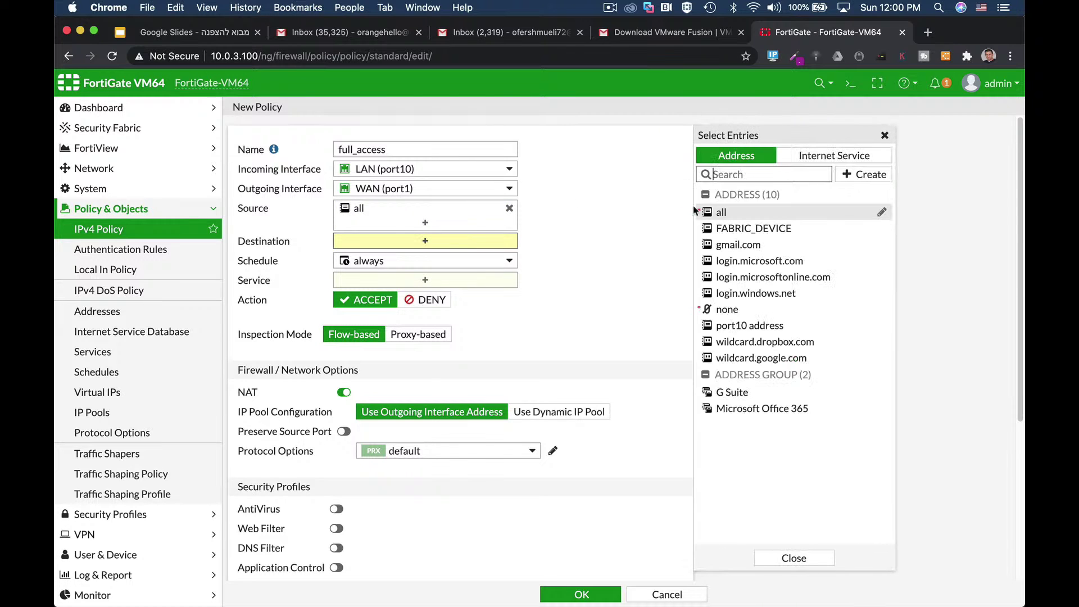
{"action": "left_click", "coordinate": [734, 215]}
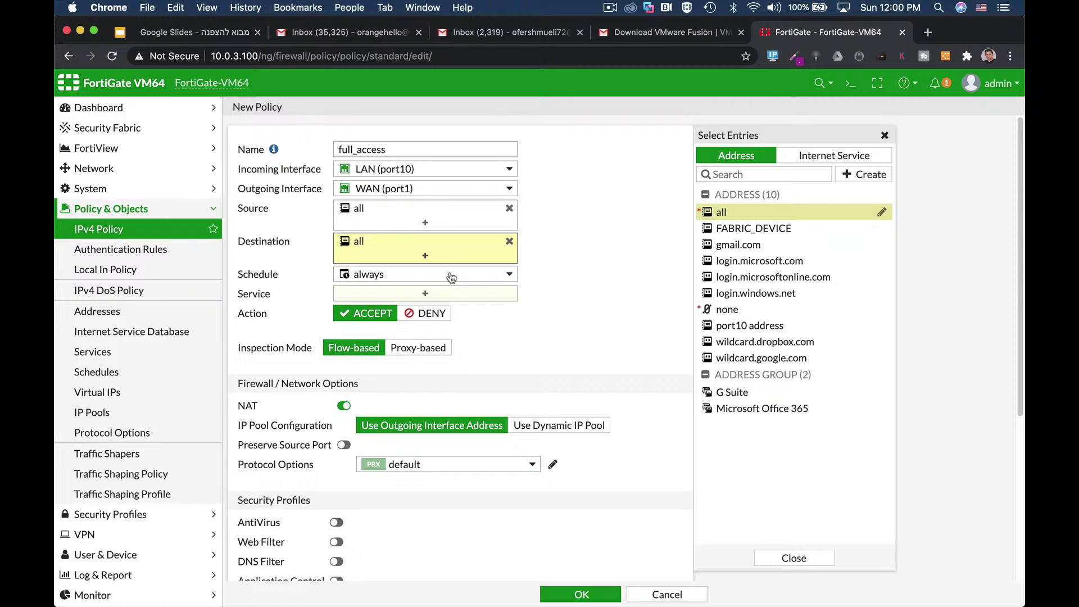
{"action": "mouse_move", "coordinate": [458, 279]}
{"action": "left_click", "coordinate": [448, 298]}
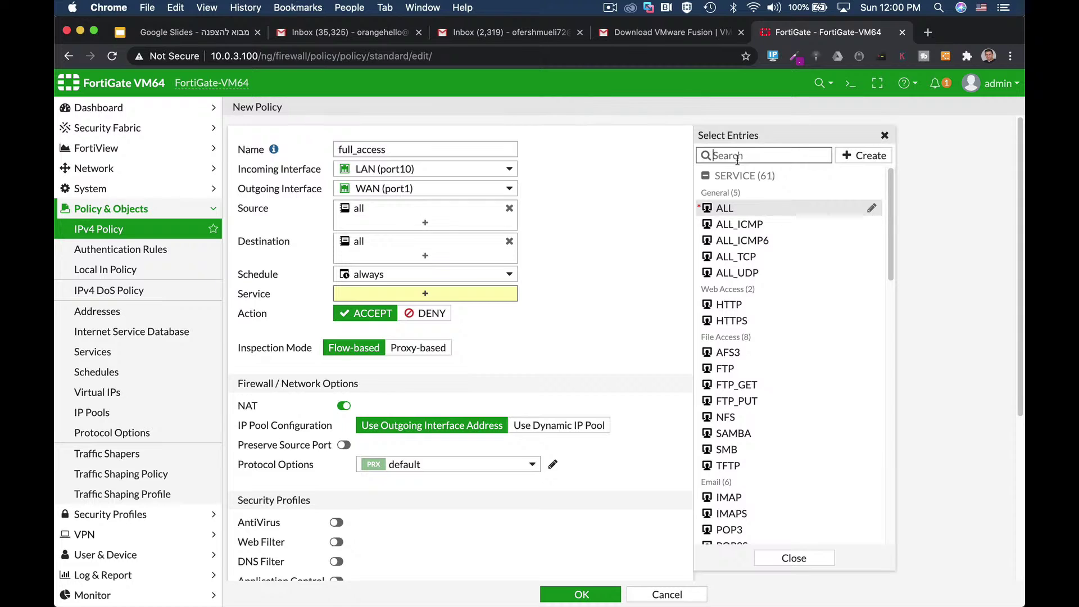
{"action": "left_click", "coordinate": [719, 210]}
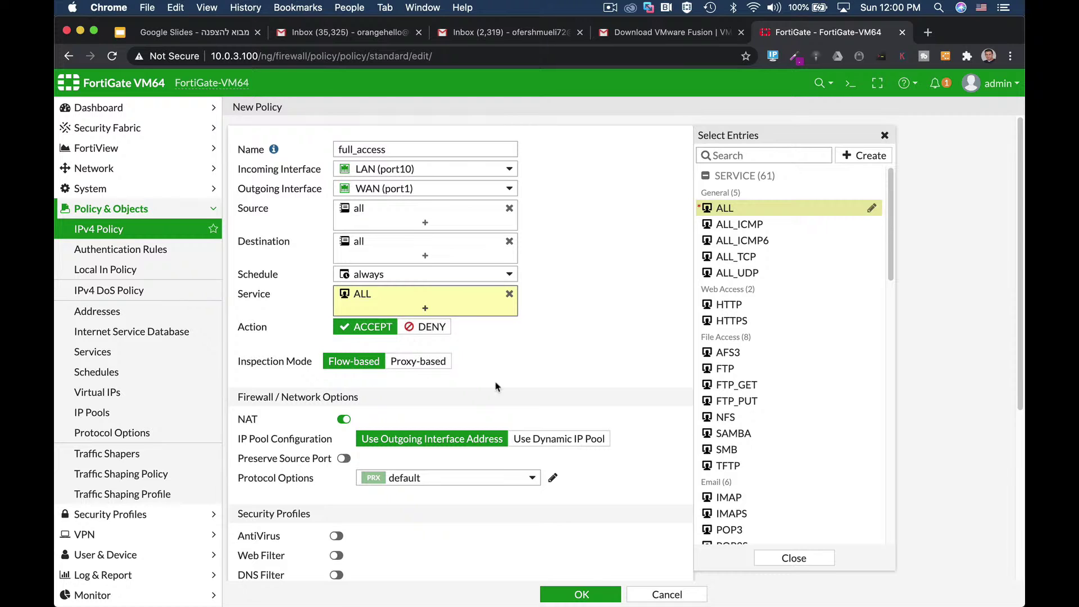
Switch the full_access policy's AntiVirus and Web Filter security profiles on and back off
{"action": "scroll", "coordinate": [637, 331], "scroll_direction": "down", "scroll_amount": 3}
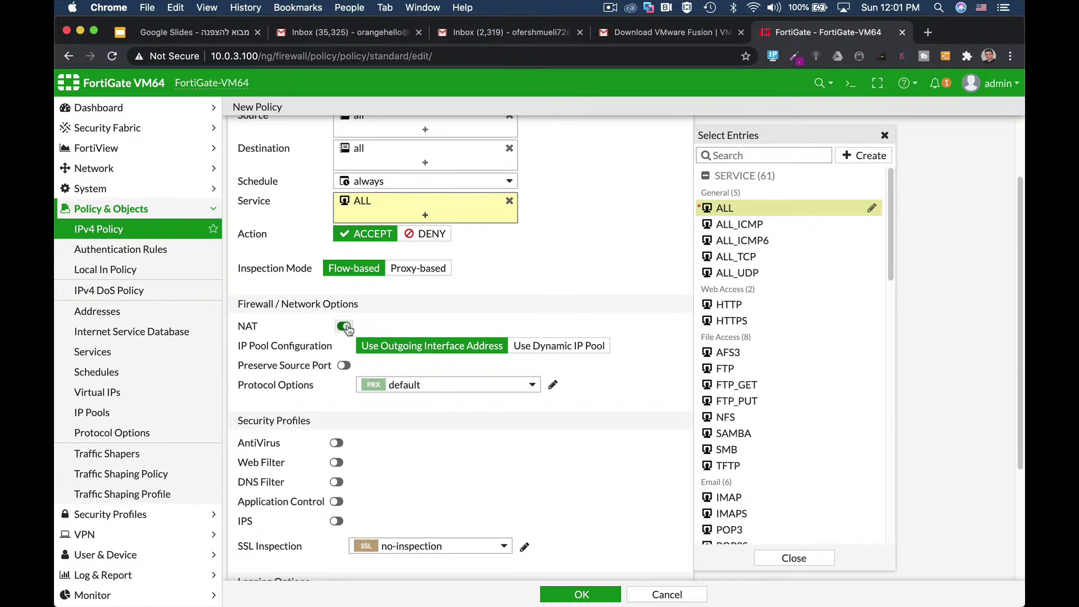
{"action": "scroll", "coordinate": [446, 364], "scroll_direction": "down", "scroll_amount": 3}
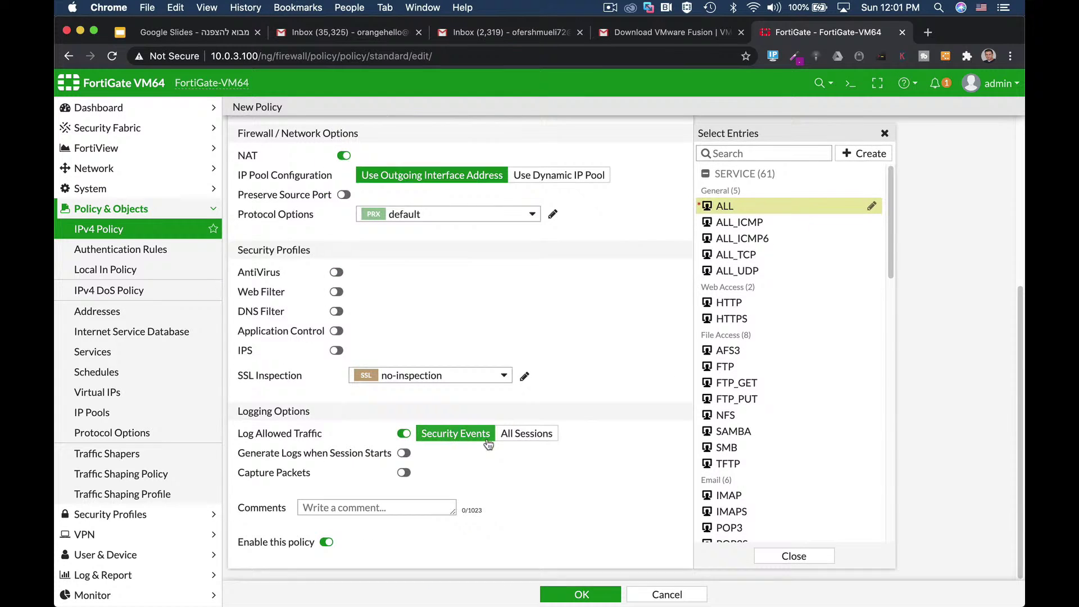
{"action": "left_click", "coordinate": [335, 272]}
{"action": "left_click", "coordinate": [336, 291]}
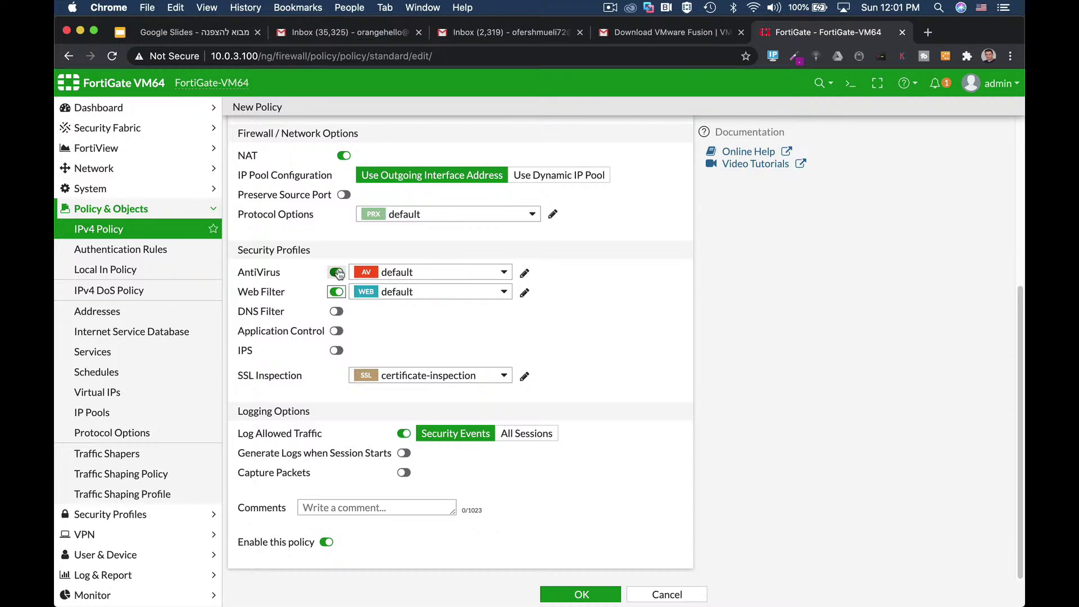
{"action": "left_click", "coordinate": [336, 272]}
{"action": "left_click", "coordinate": [339, 292]}
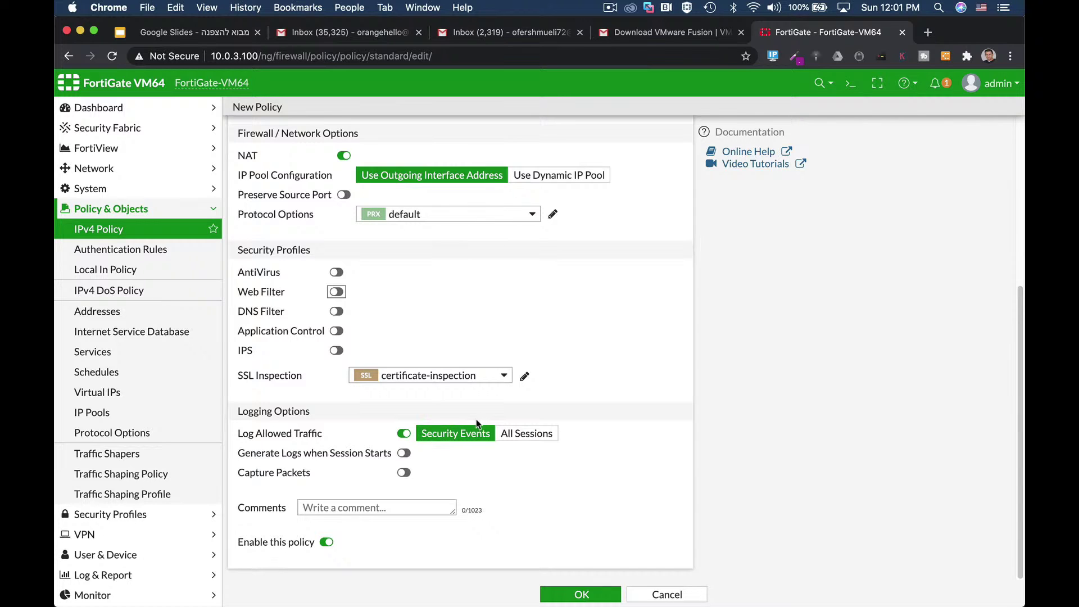
Set the full_access policy to log allowed traffic for all sessions and save the policy
{"action": "left_click", "coordinate": [533, 435]}
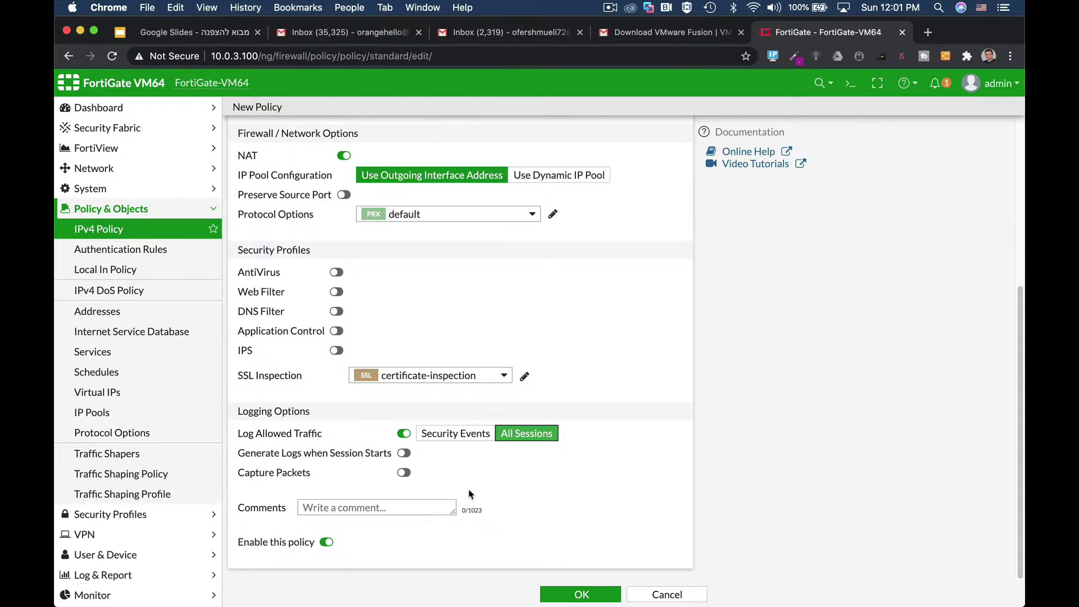
{"action": "left_click", "coordinate": [566, 596]}
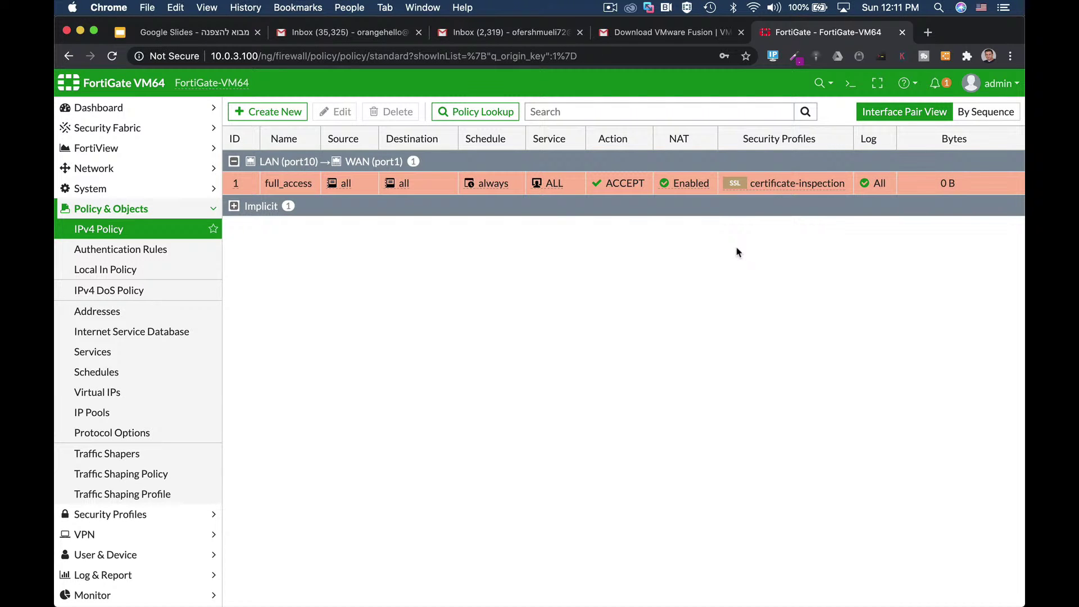
Create a new IPv4 policy named DMZ with incoming interface WAN (port1) and outgoing interface DMZ (port2)
{"action": "left_click", "coordinate": [304, 112]}
{"action": "left_click", "coordinate": [354, 149]}
{"action": "type", "text": "D"}
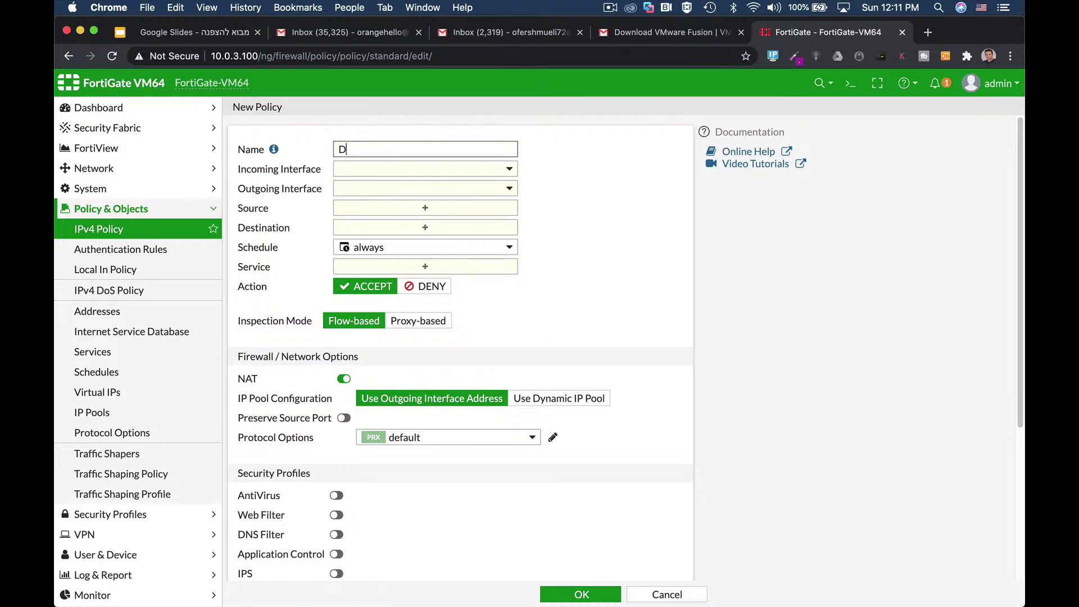
{"action": "type", "text": "MZ"}
{"action": "left_click", "coordinate": [393, 170]}
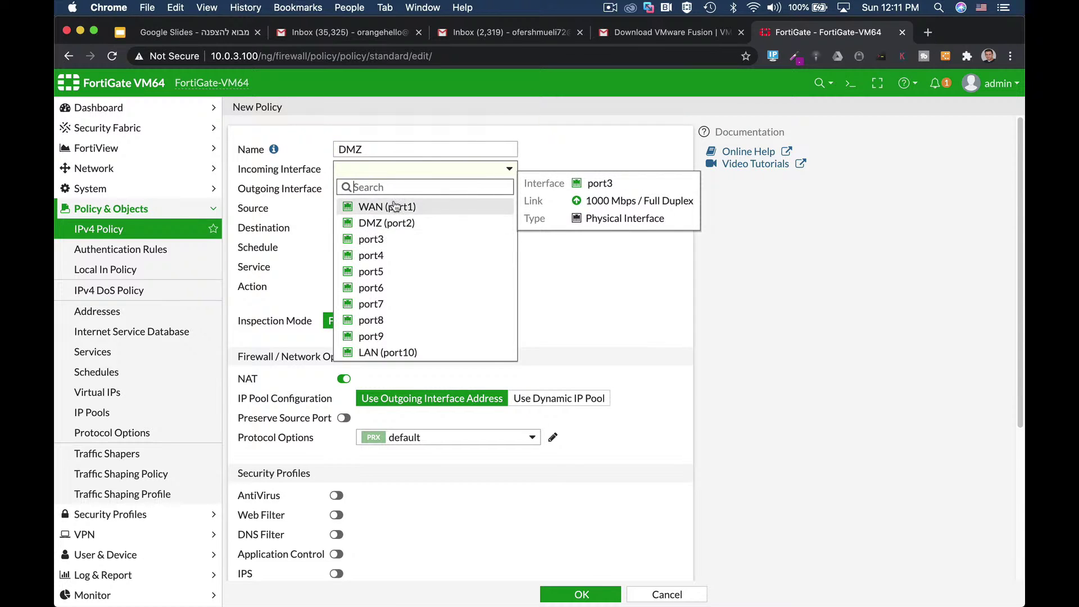
{"action": "left_click", "coordinate": [368, 207]}
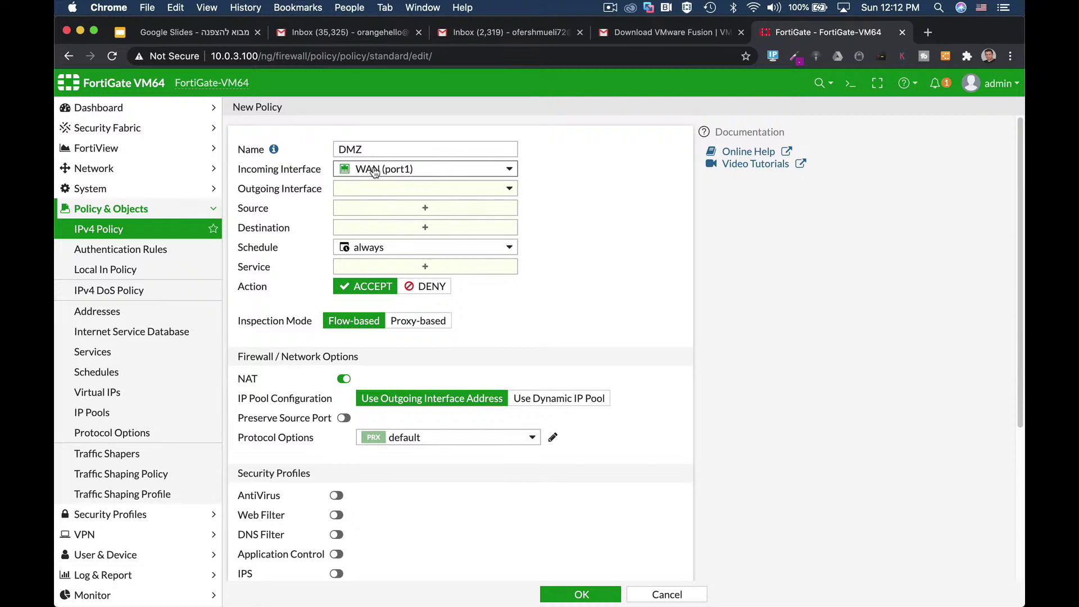
{"action": "left_click", "coordinate": [380, 190]}
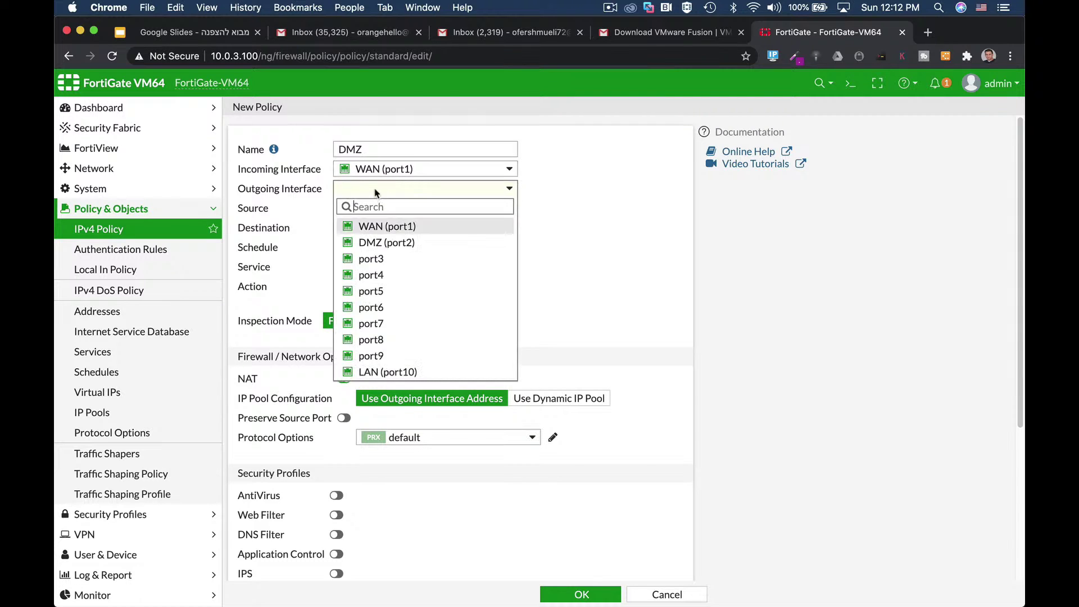
{"action": "left_click", "coordinate": [407, 243]}
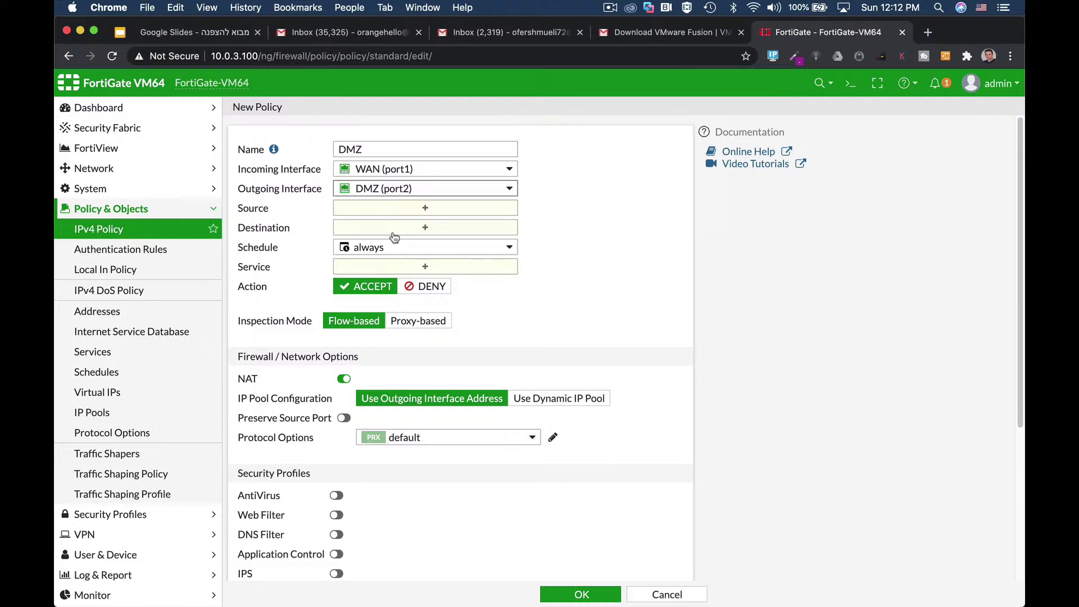
Set both the source and the destination of the DMZ policy to the address all
{"action": "left_click", "coordinate": [407, 209]}
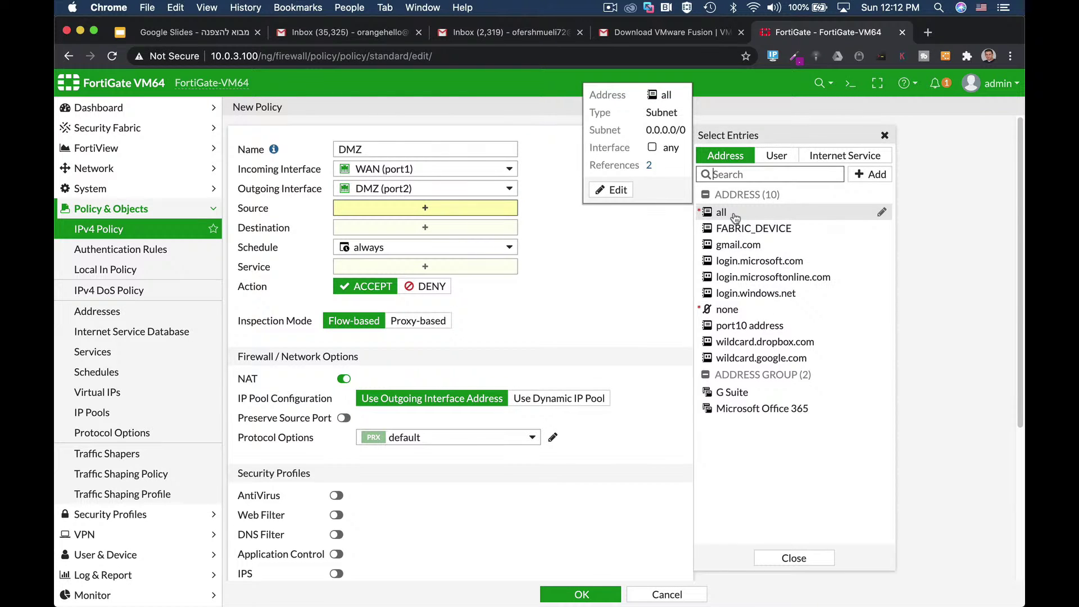
{"action": "left_click", "coordinate": [724, 214]}
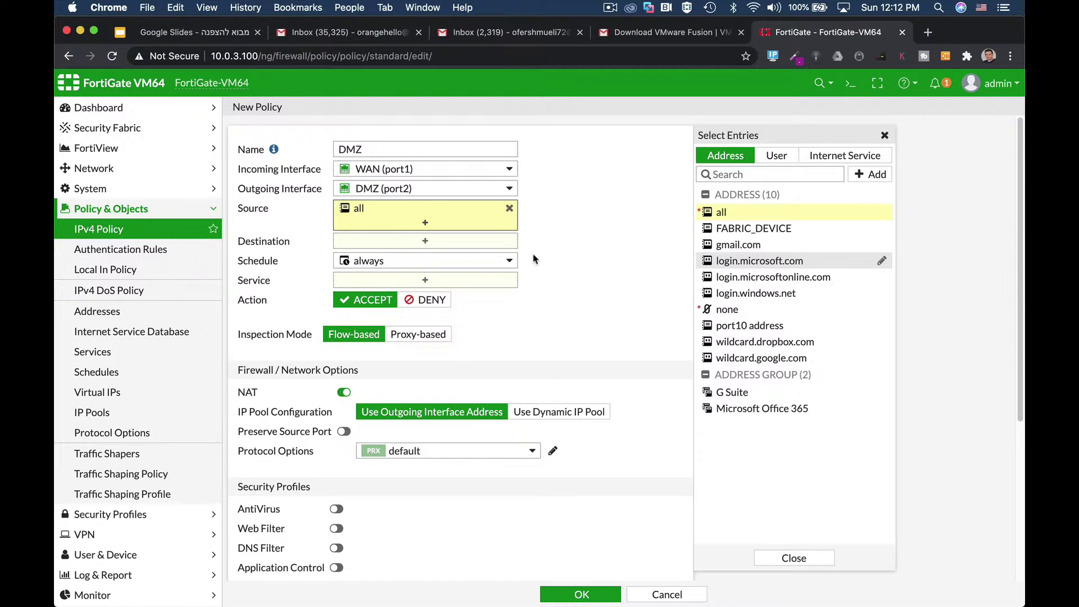
{"action": "left_click", "coordinate": [447, 249]}
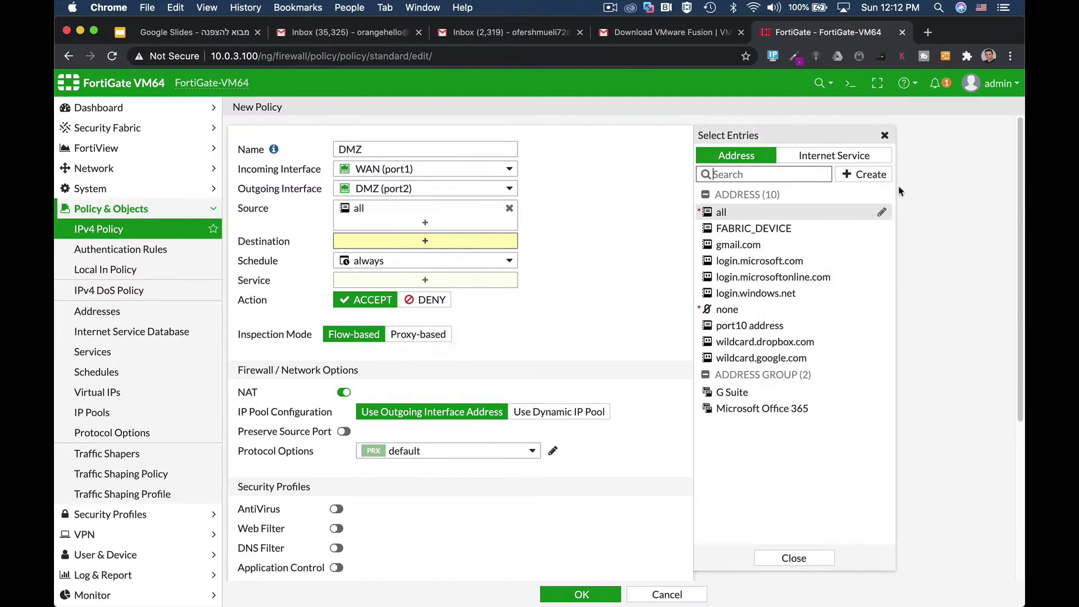
{"action": "left_click", "coordinate": [737, 216]}
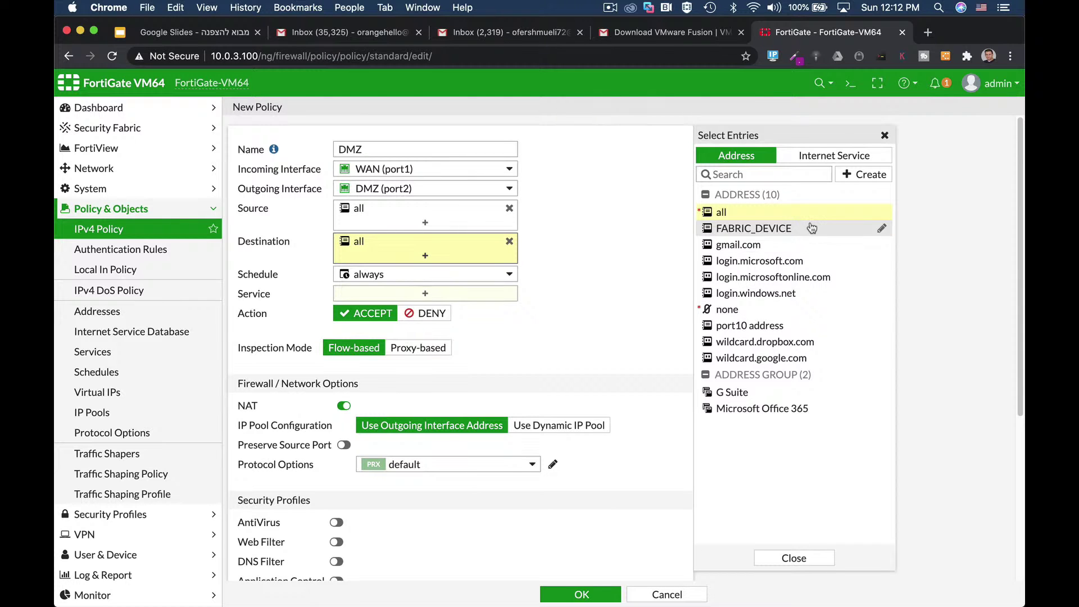
Create a subnet address object named web-server with the server's IP and use it as the DMZ policy's destination
{"action": "left_click", "coordinate": [855, 181]}
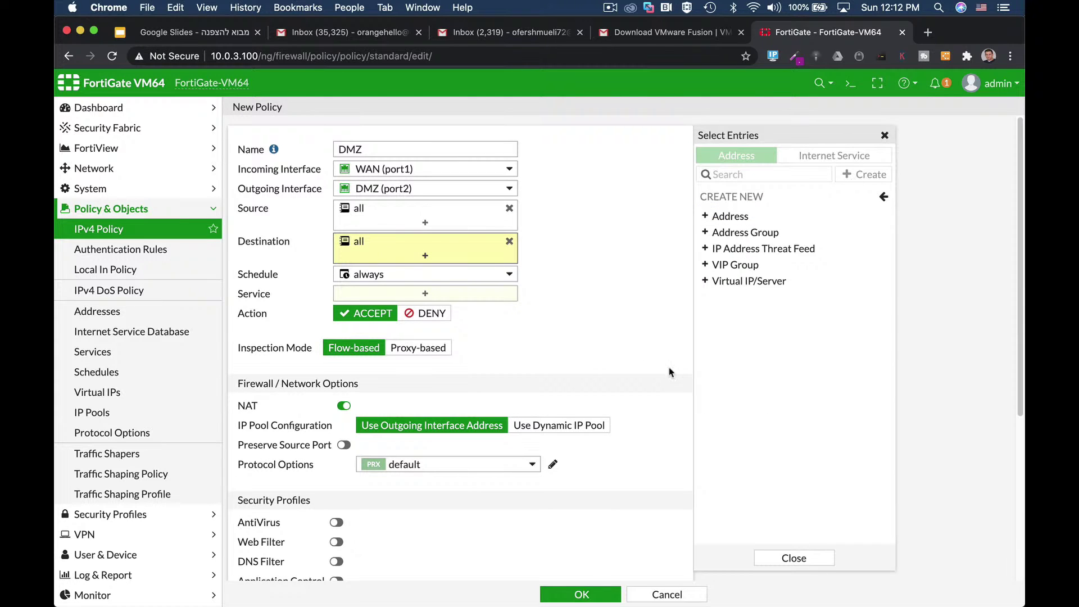
{"action": "left_click", "coordinate": [773, 215]}
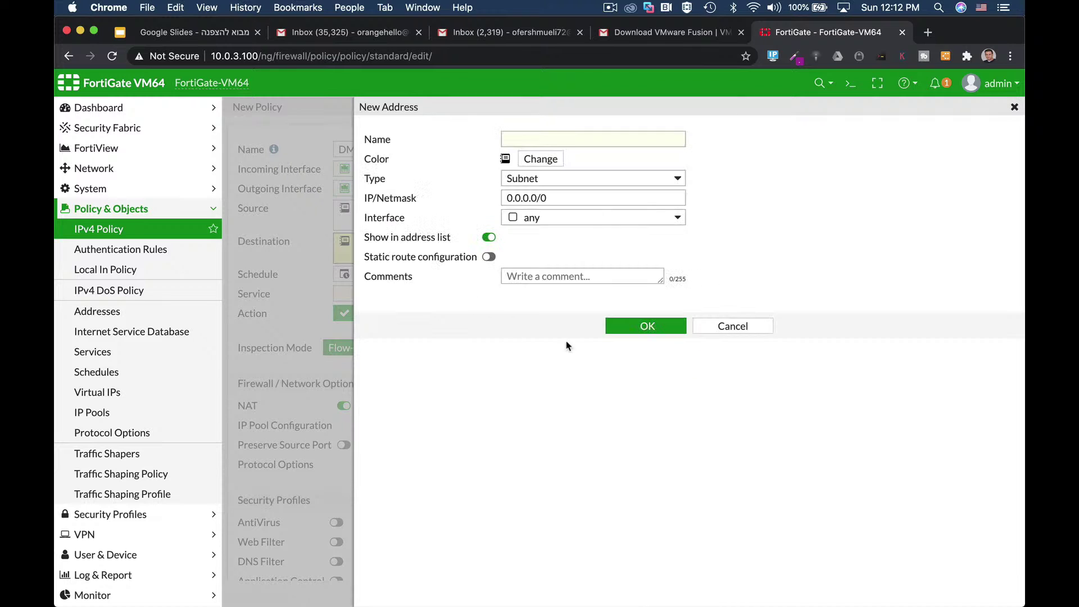
{"action": "left_click", "coordinate": [552, 144]}
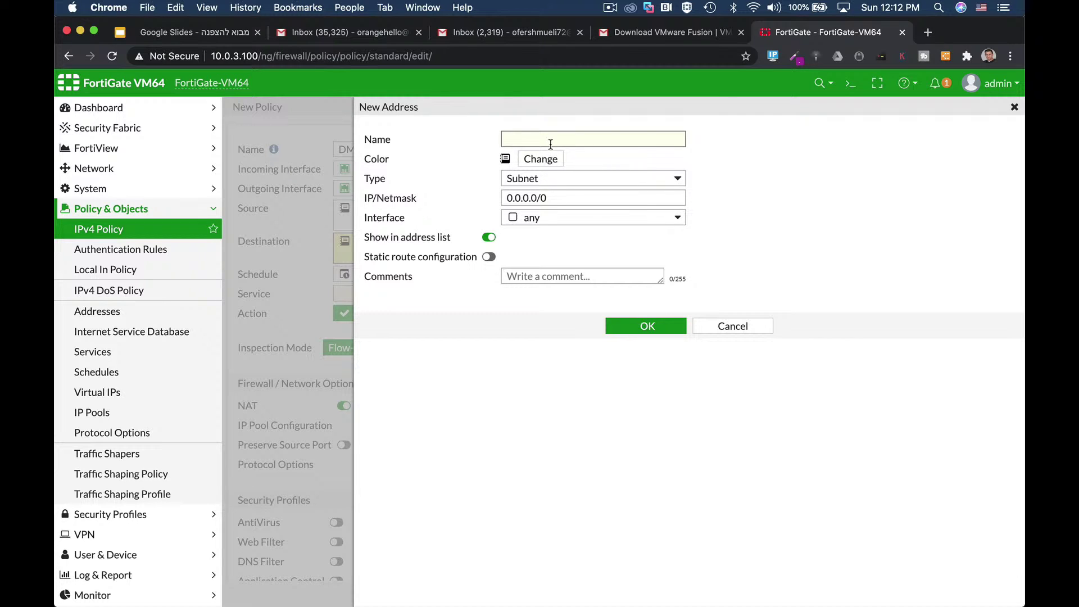
{"action": "type", "text": "web-server"}
{"action": "left_click", "coordinate": [552, 195]}
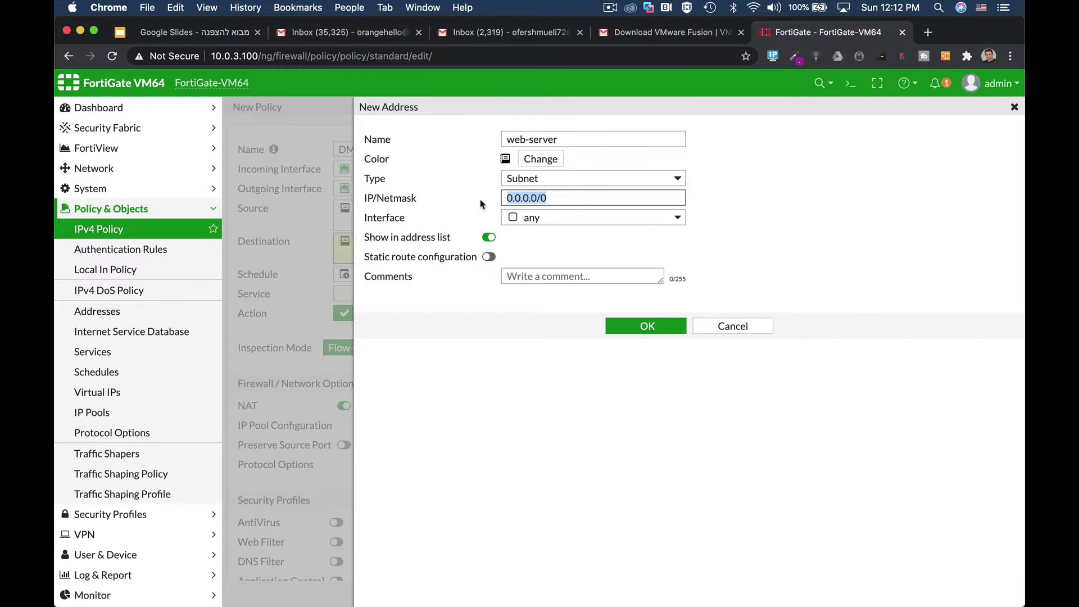
{"action": "type", "text": "1"}
{"action": "left_click", "coordinate": [640, 327]}
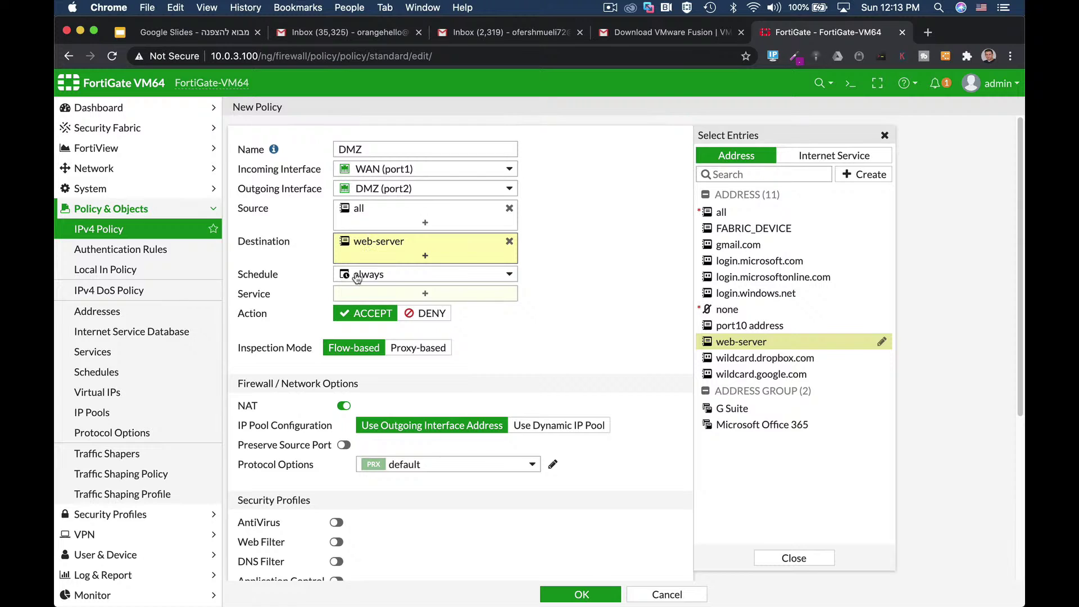
Search the service entries for http and add HTTP and HTTPS as the DMZ policy's services
{"action": "left_click", "coordinate": [362, 294]}
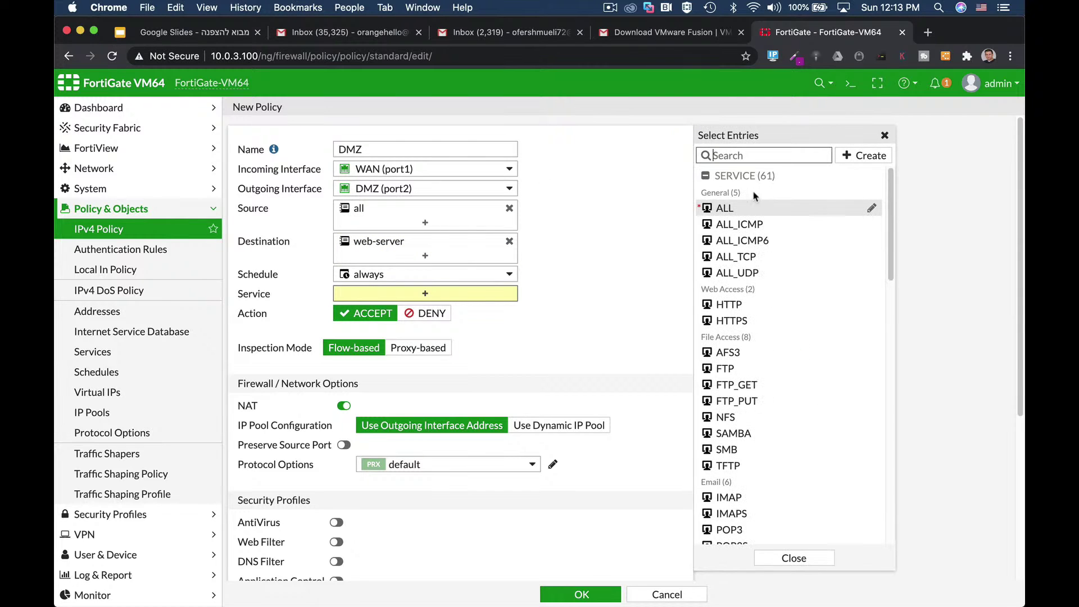
{"action": "type", "text": "http"}
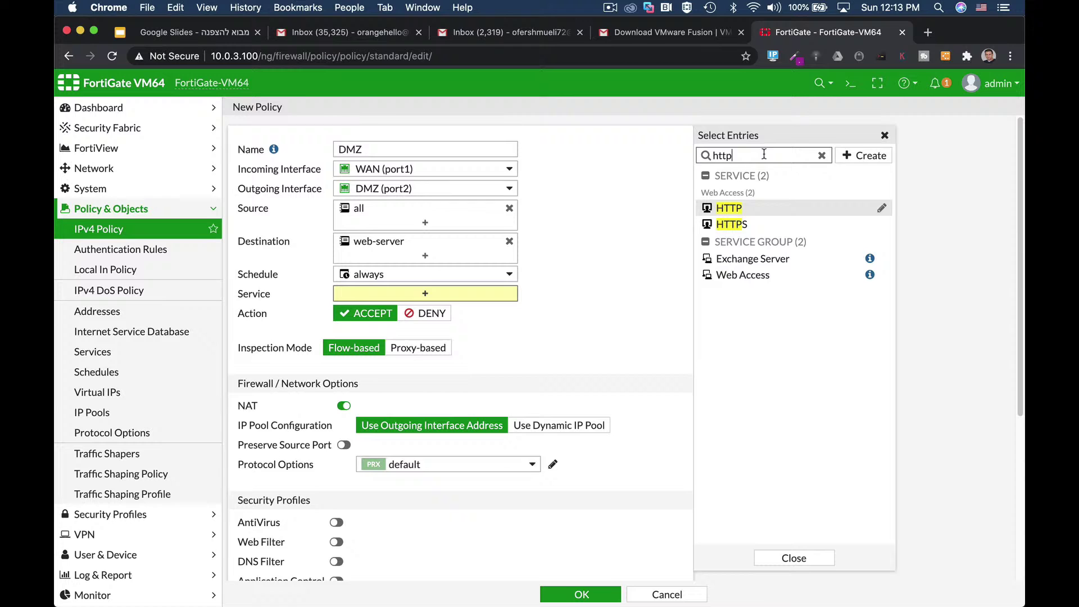
{"action": "left_click", "coordinate": [777, 209]}
{"action": "left_click", "coordinate": [749, 224]}
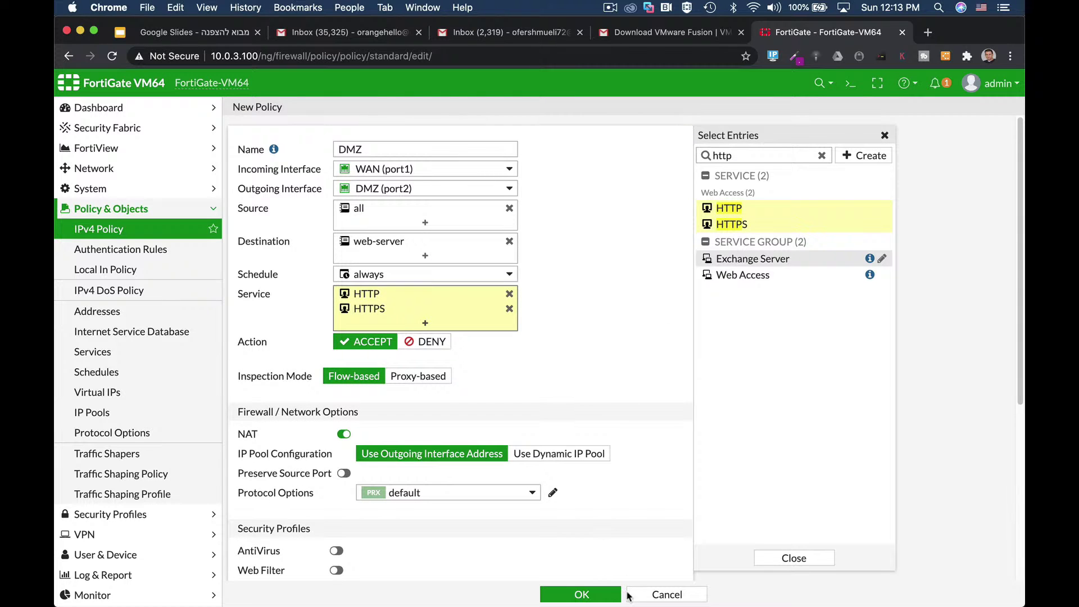
Set the DMZ policy to log all sessions of allowed traffic and save the policy
{"action": "scroll", "coordinate": [619, 442], "scroll_direction": "down", "scroll_amount": 5}
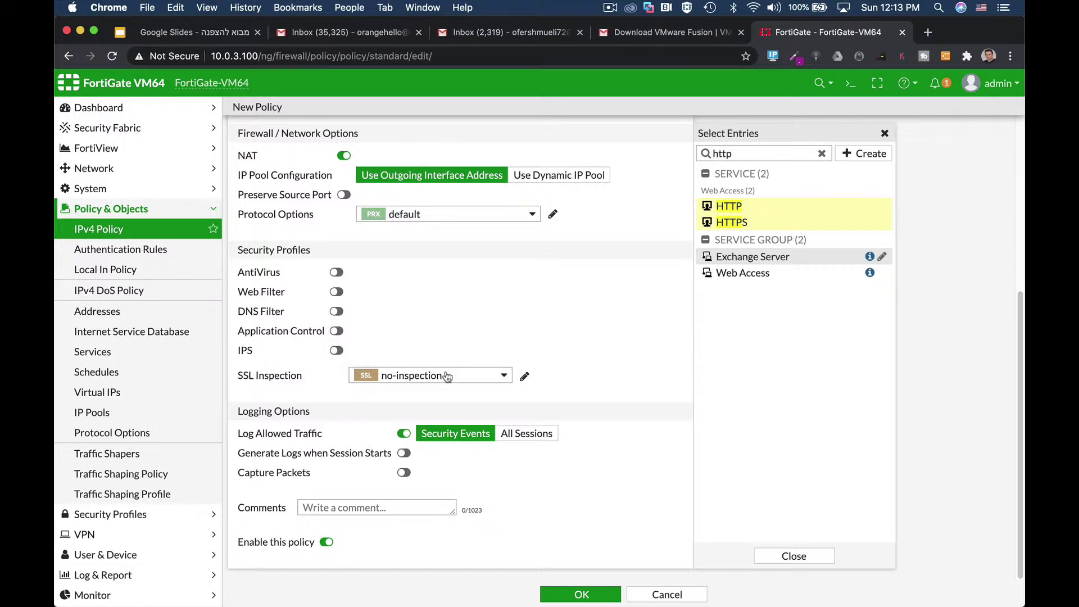
{"action": "left_click", "coordinate": [512, 436]}
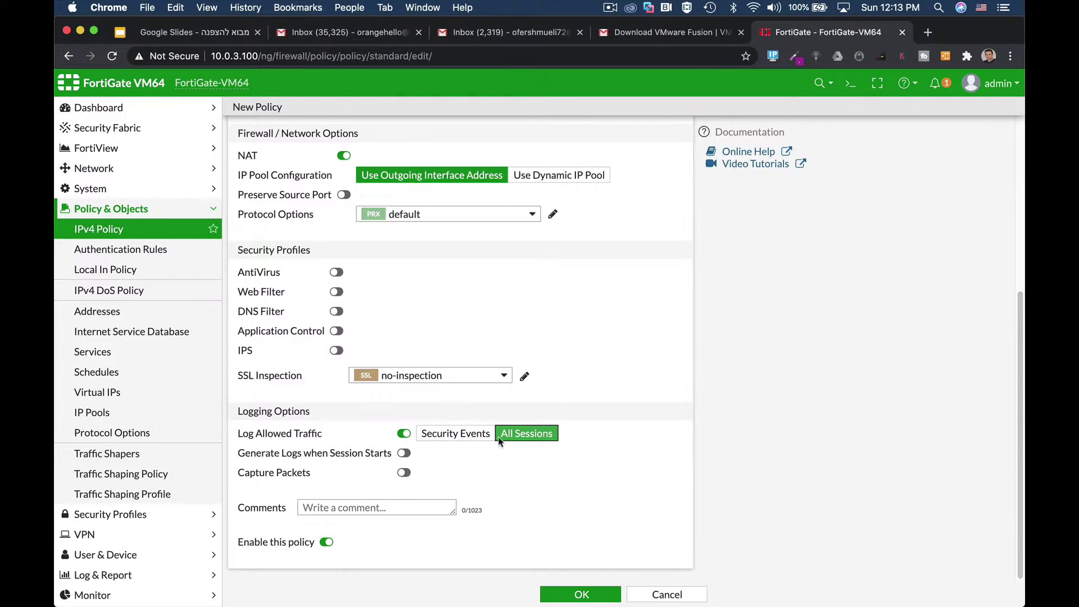
{"action": "left_click", "coordinate": [579, 592]}
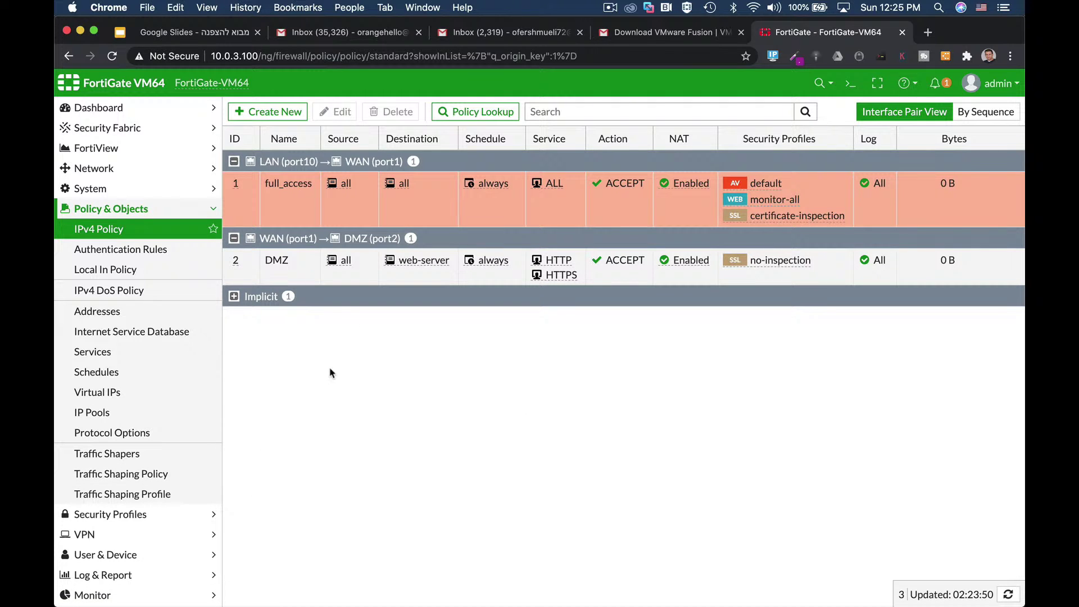
Examine the available AntiVirus, Web Filter and DNS Filter security profiles, ending on the Web Filter profile list
{"action": "left_click", "coordinate": [144, 520]}
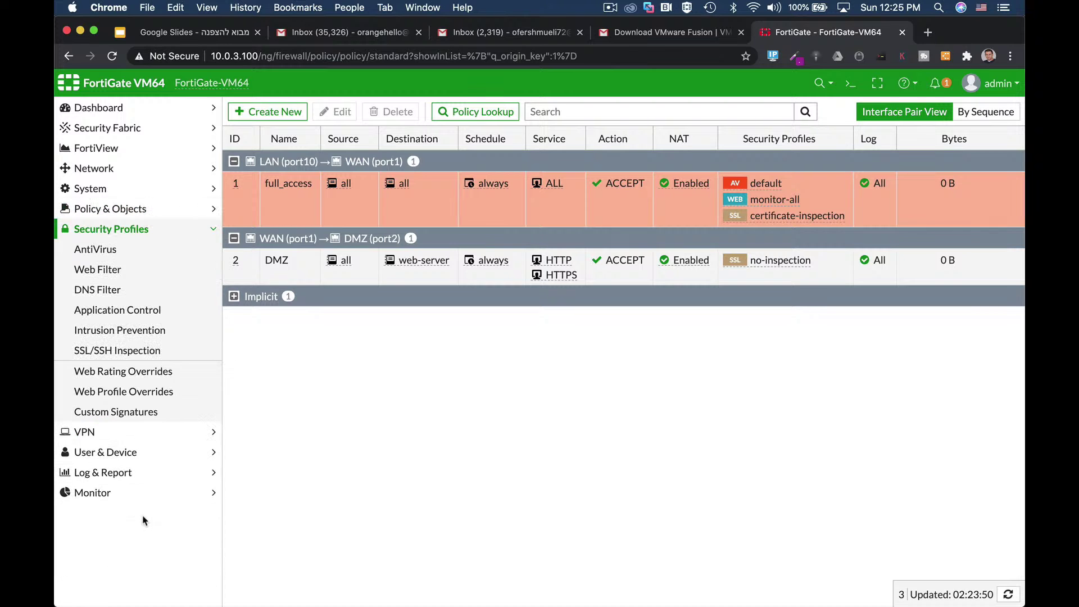
{"action": "left_click", "coordinate": [116, 254]}
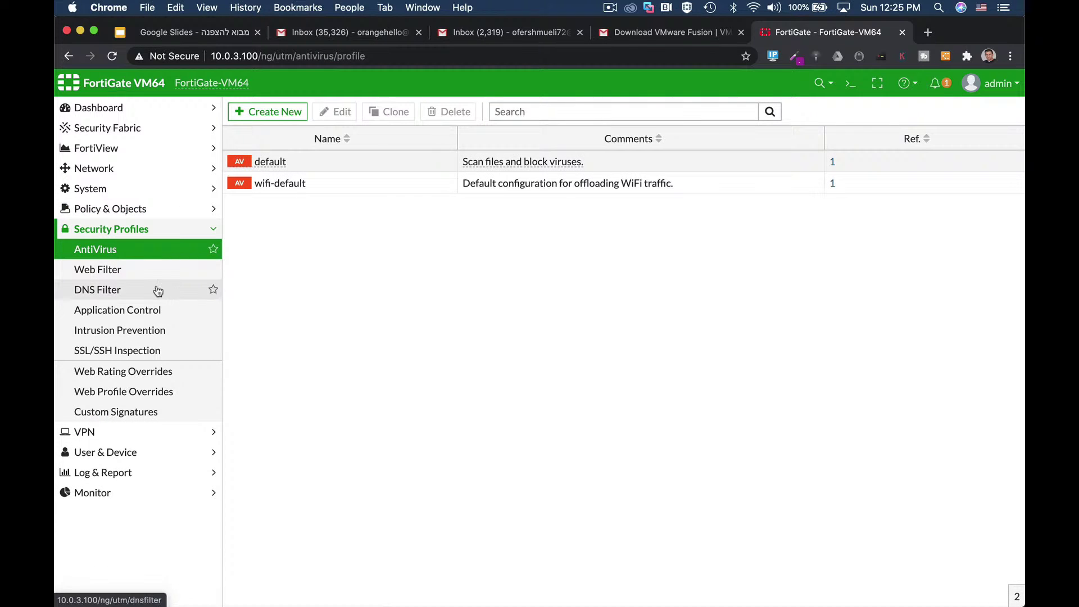
{"action": "left_click", "coordinate": [107, 277]}
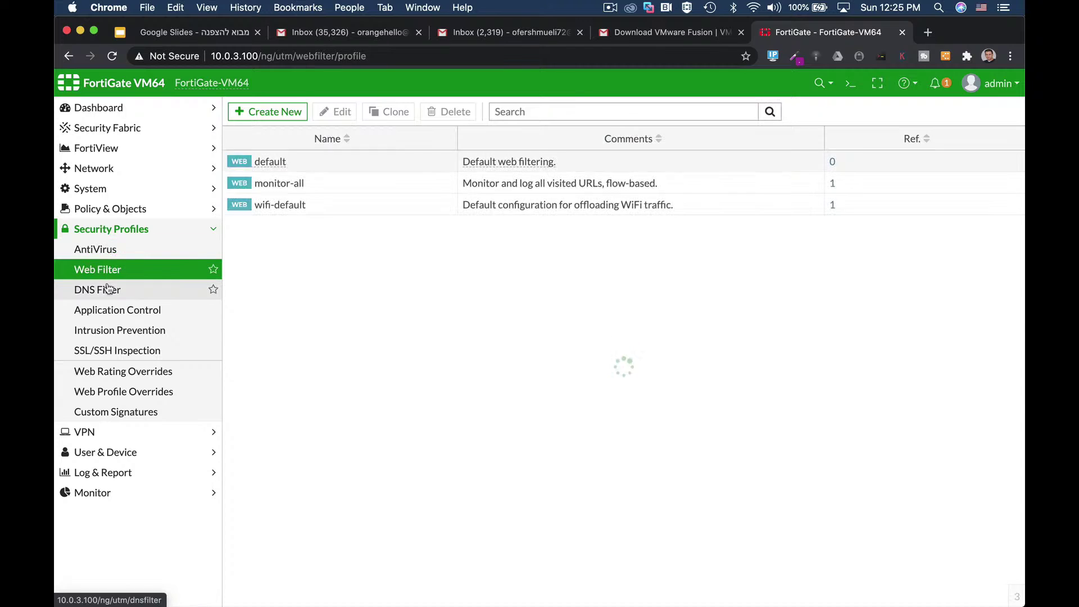
{"action": "left_click", "coordinate": [110, 291]}
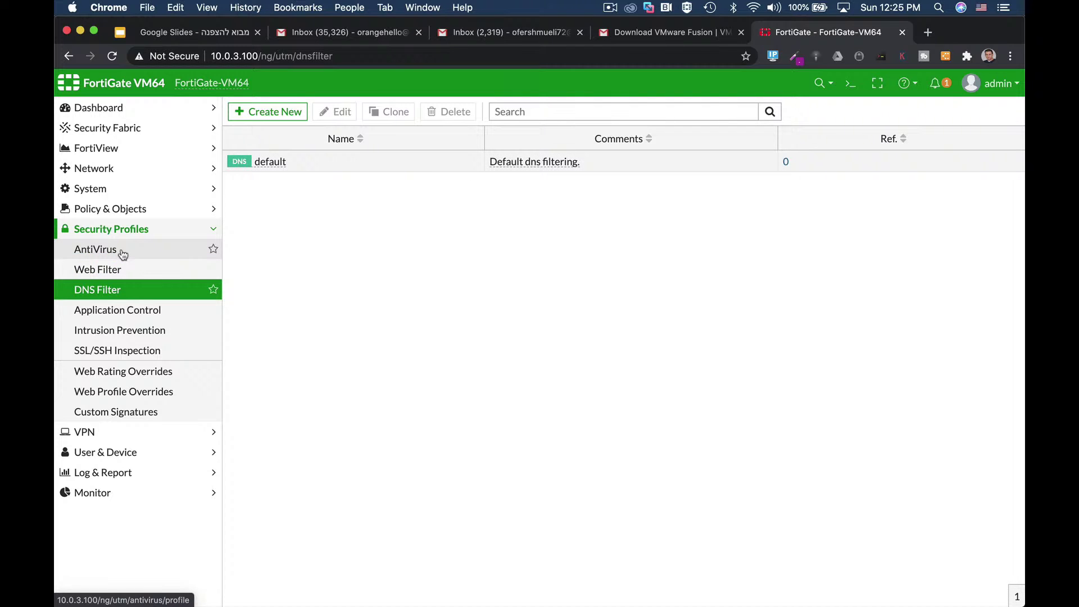
{"action": "left_click", "coordinate": [121, 272]}
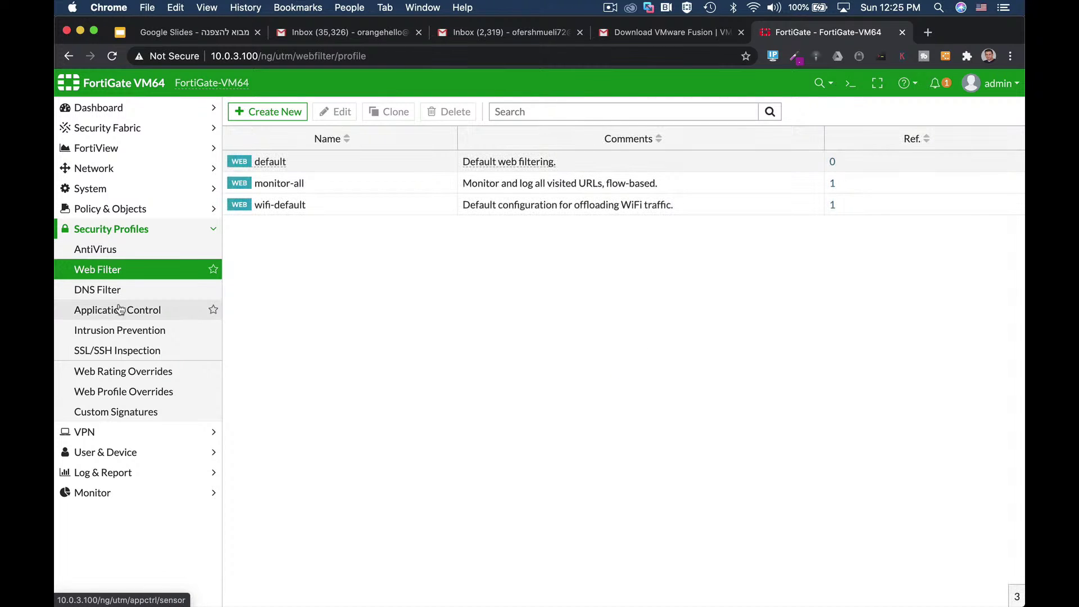
Examine the category, override and option settings offered for a new Application Control sensor, leaving without creating it
{"action": "left_click", "coordinate": [120, 309]}
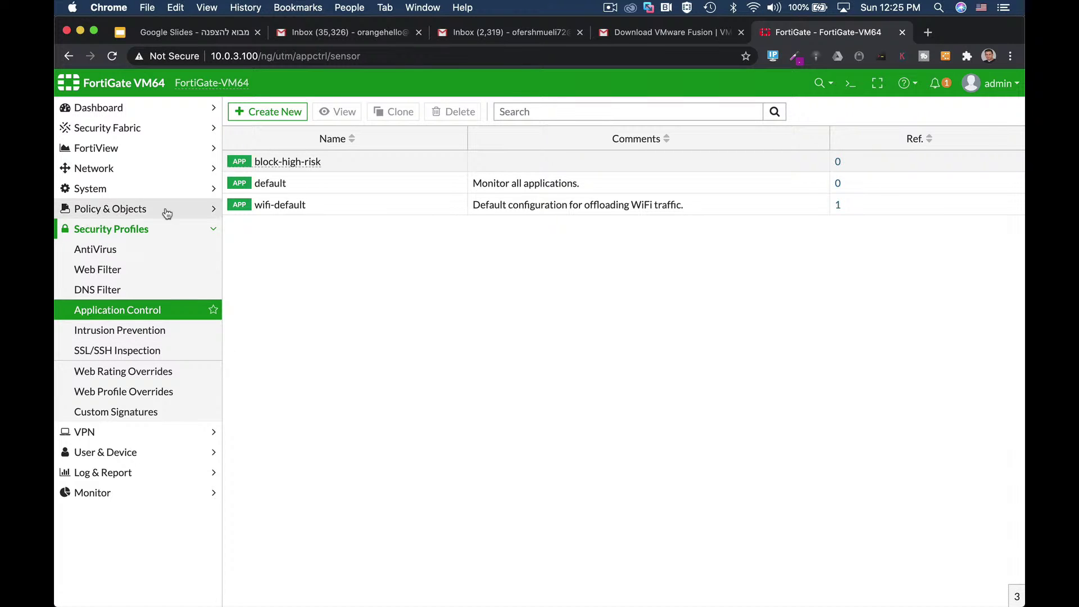
{"action": "left_click", "coordinate": [291, 111]}
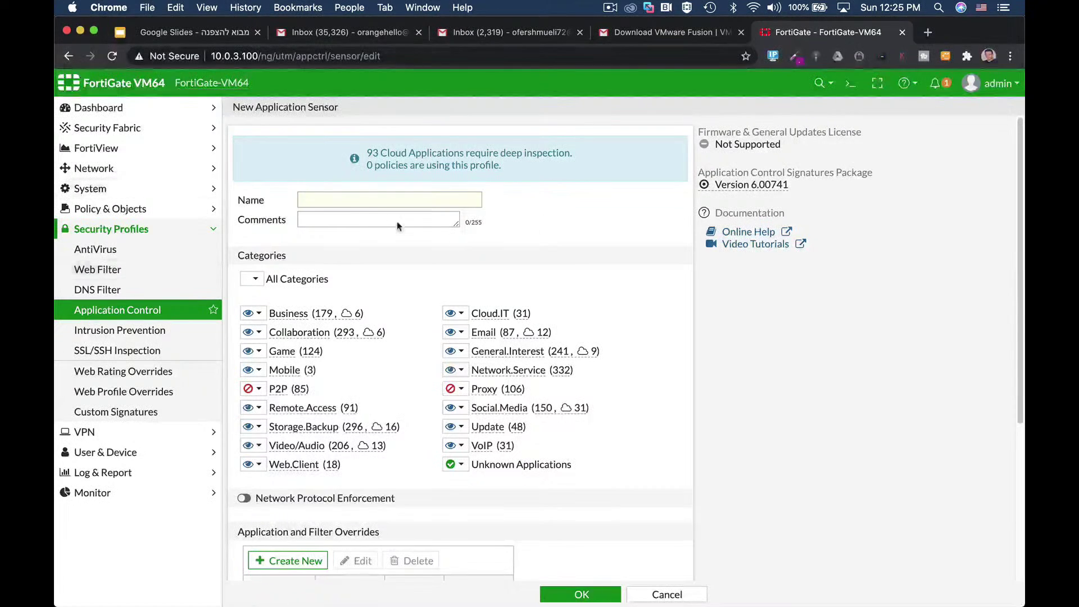
{"action": "scroll", "coordinate": [486, 427], "scroll_direction": "down", "scroll_amount": 5}
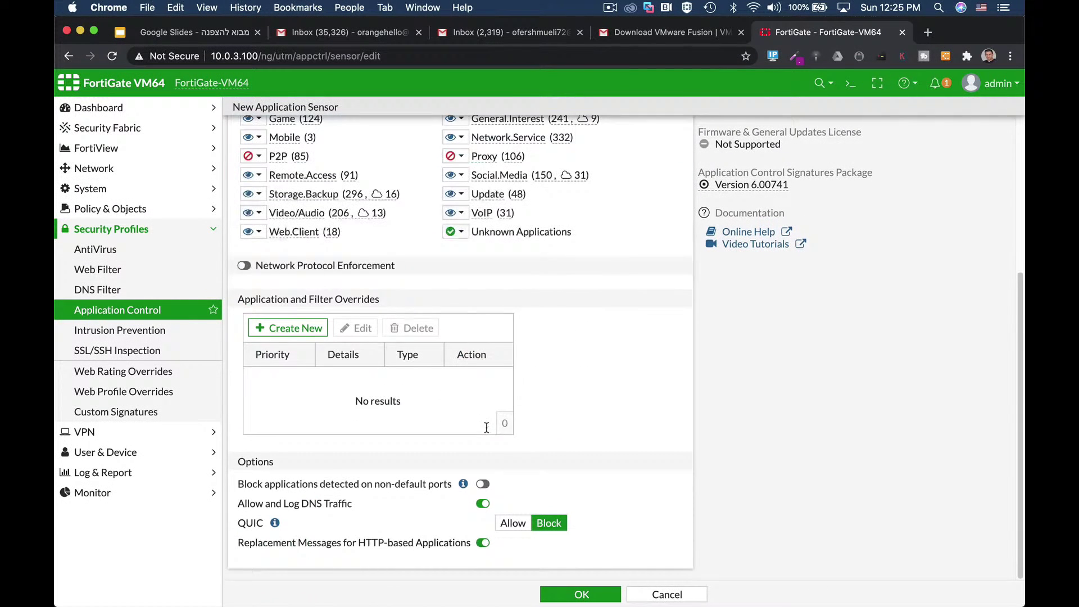
{"action": "left_click", "coordinate": [665, 594]}
Review the full_access IPv4 policy's security profiles and the AntiVirus profile choices, keeping default and saving the policy
{"action": "left_click", "coordinate": [93, 213]}
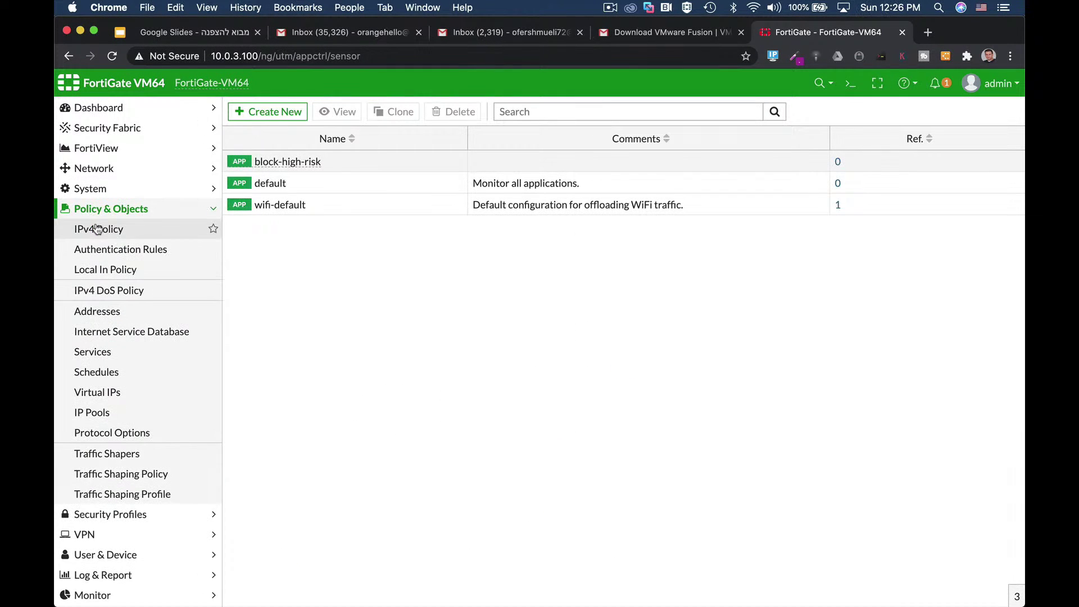
{"action": "left_click", "coordinate": [97, 229]}
{"action": "left_click", "coordinate": [331, 114]}
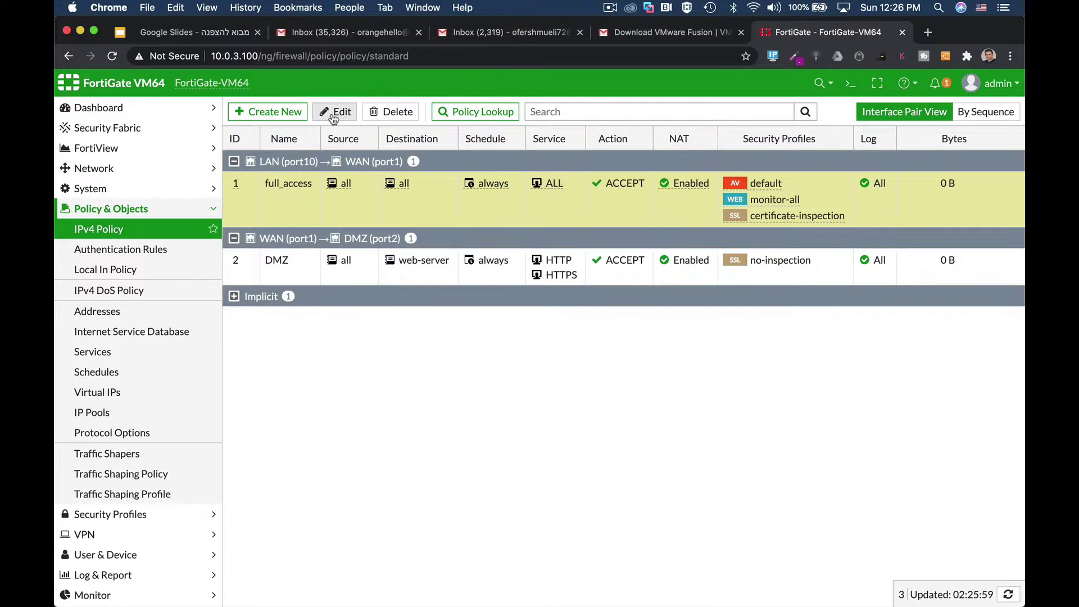
{"action": "scroll", "coordinate": [636, 389], "scroll_direction": "down", "scroll_amount": 5}
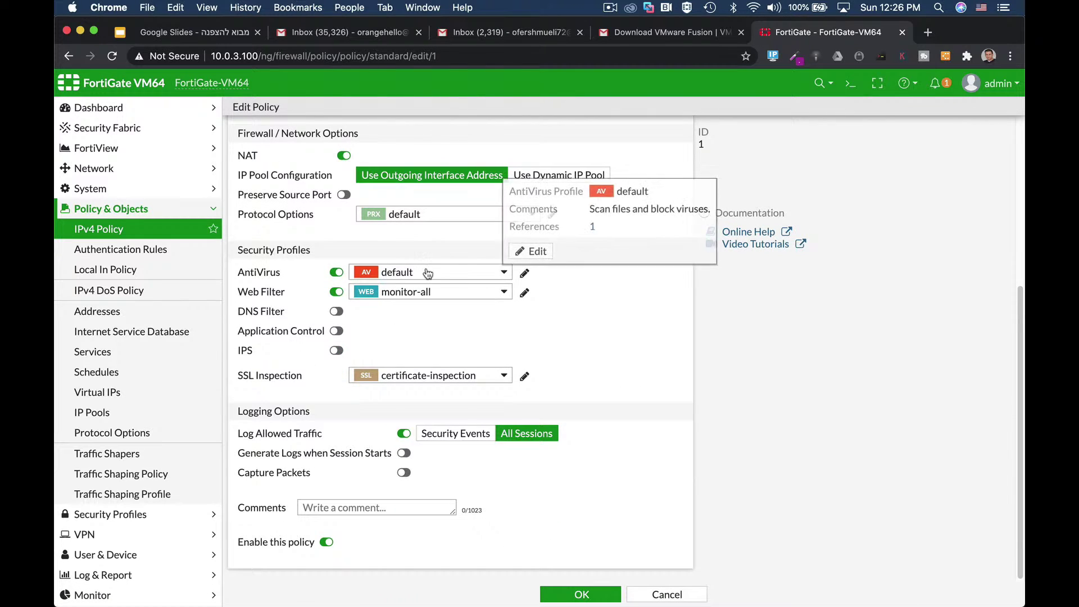
{"action": "left_click", "coordinate": [385, 276]}
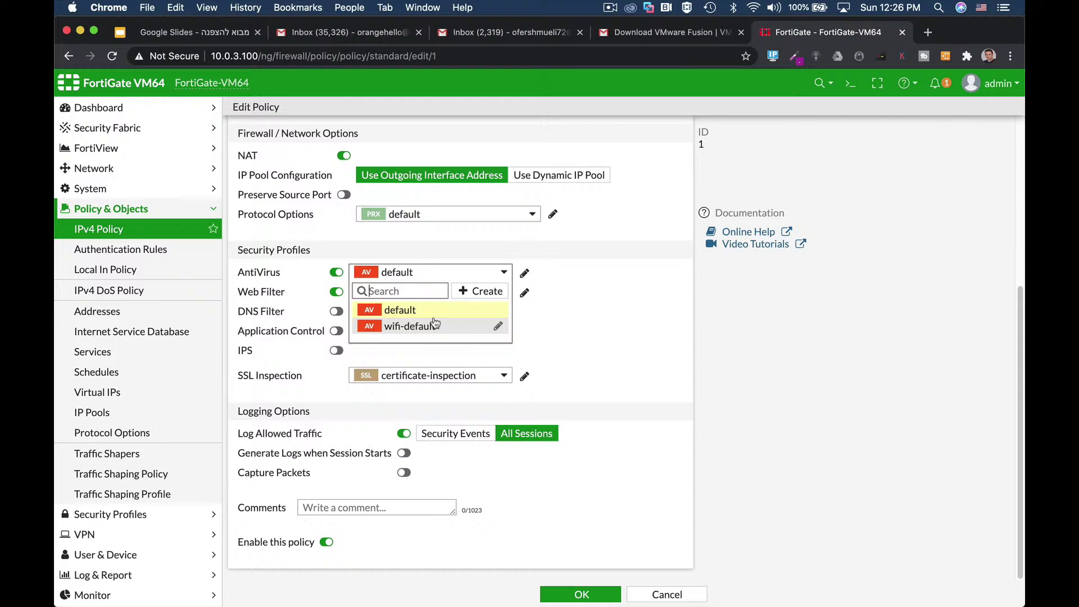
{"action": "left_click", "coordinate": [558, 268]}
{"action": "left_click", "coordinate": [553, 593]}
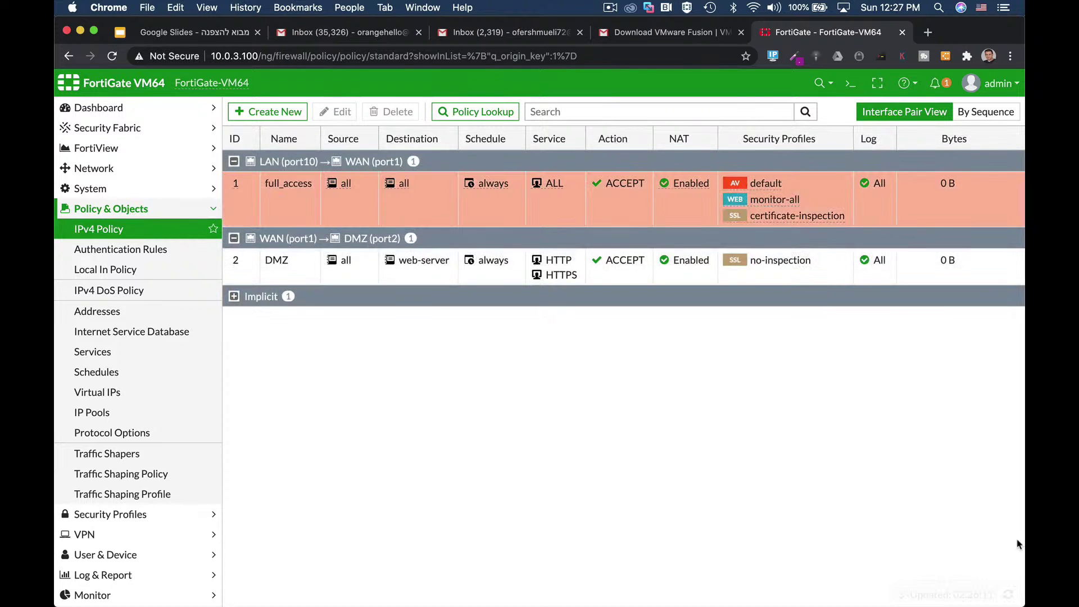
Examine the FortiGate's system settings, covering system time, administration ports, idle timeout, password policy and view settings
{"action": "left_click", "coordinate": [136, 191]}
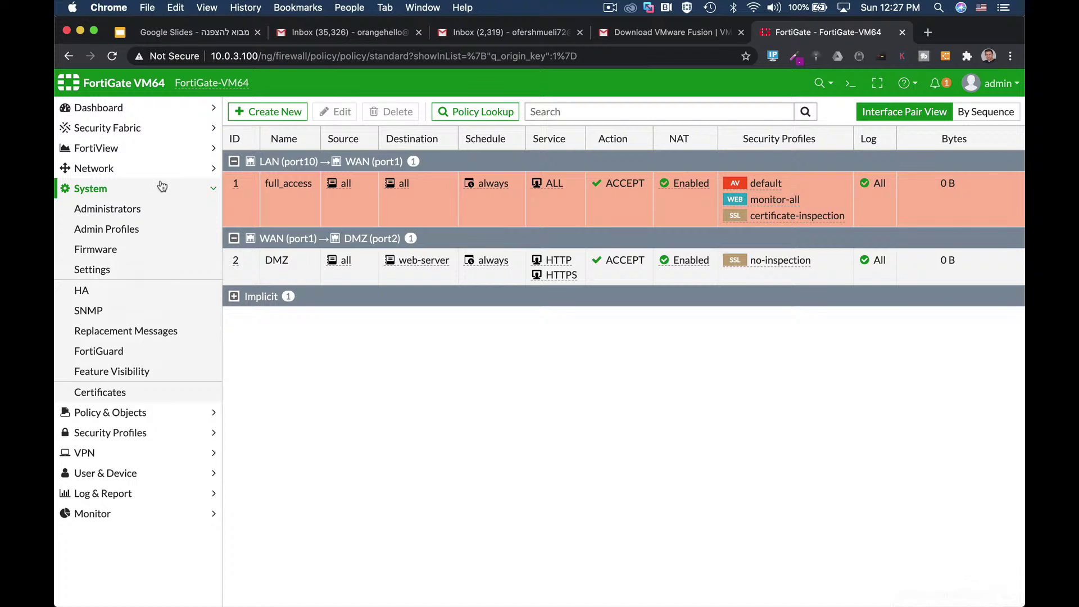
{"action": "left_click", "coordinate": [112, 270]}
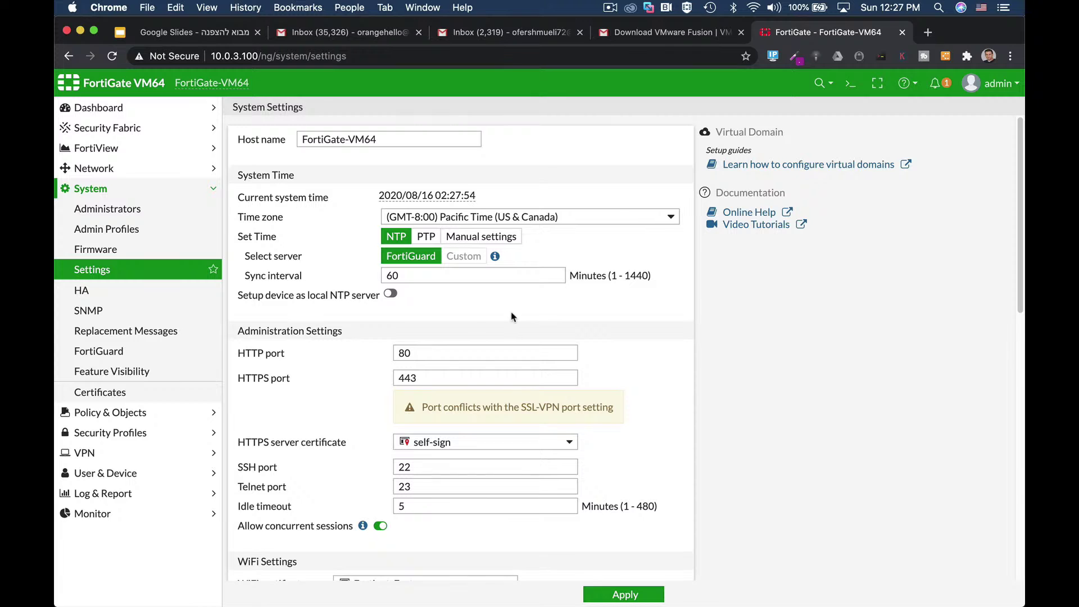
{"action": "scroll", "coordinate": [654, 334], "scroll_direction": "down", "scroll_amount": 3}
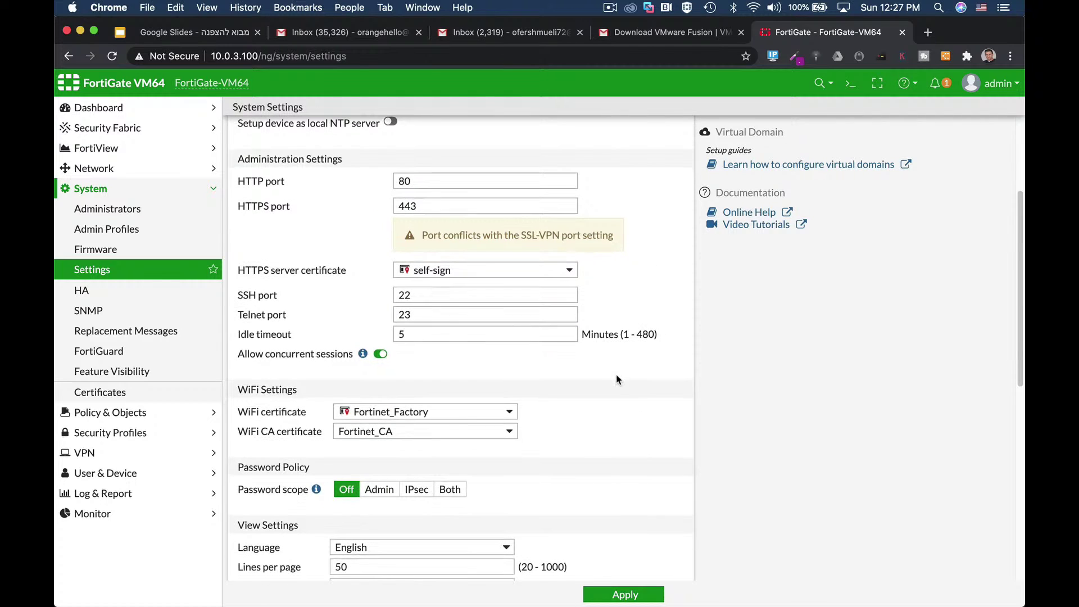
{"action": "scroll", "coordinate": [618, 376], "scroll_direction": "down", "scroll_amount": 2}
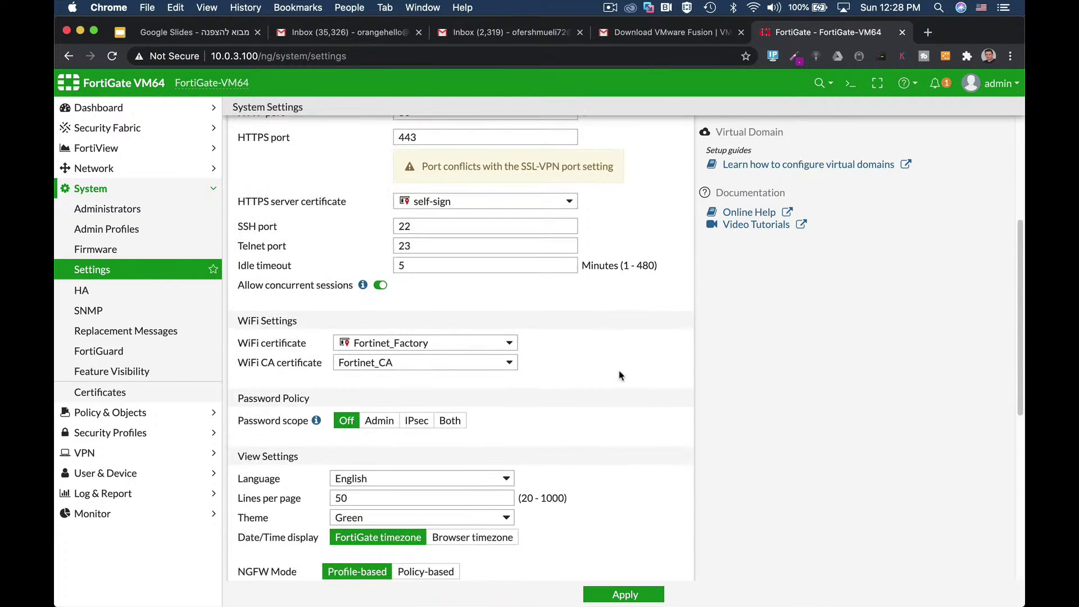
{"action": "scroll", "coordinate": [619, 375], "scroll_direction": "down", "scroll_amount": 2}
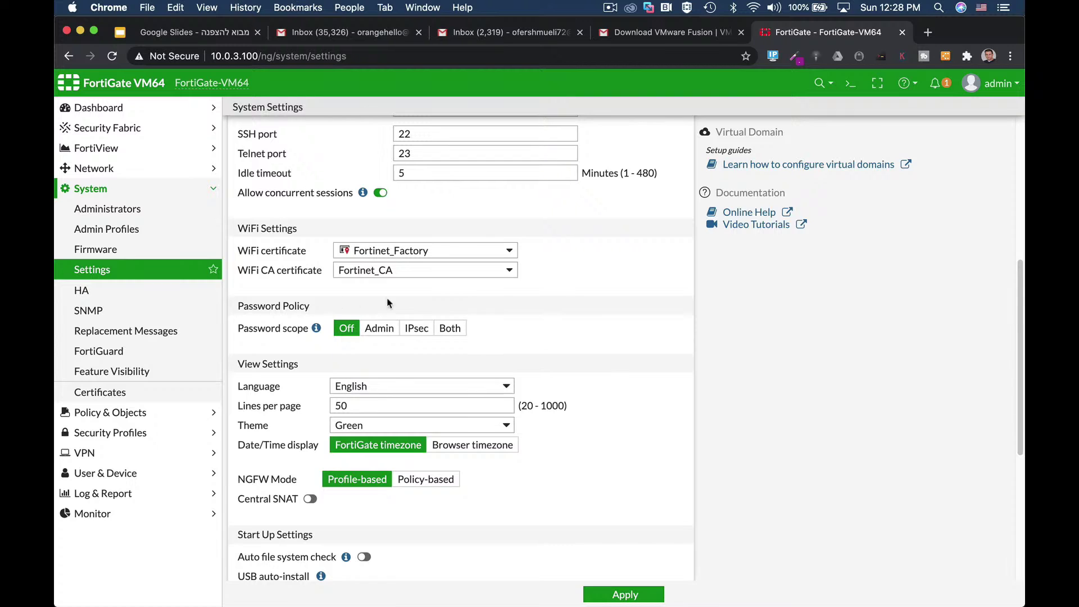
{"action": "double_click", "coordinate": [402, 173]}
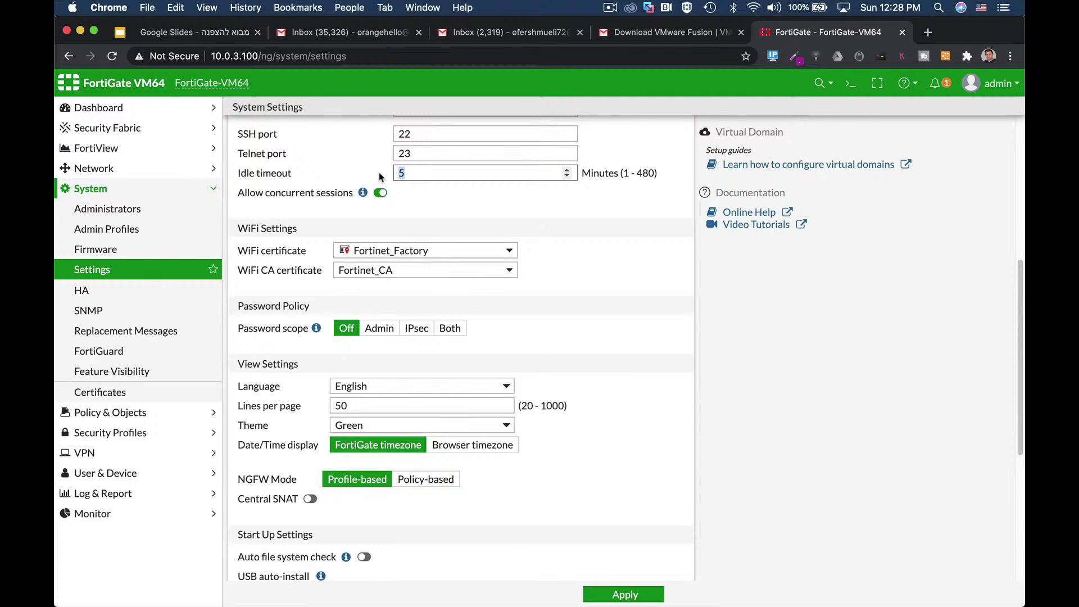
Try the Neutrino theme in the view settings, switch the theme to Blue and look over the start-up settings
{"action": "left_click", "coordinate": [392, 426]}
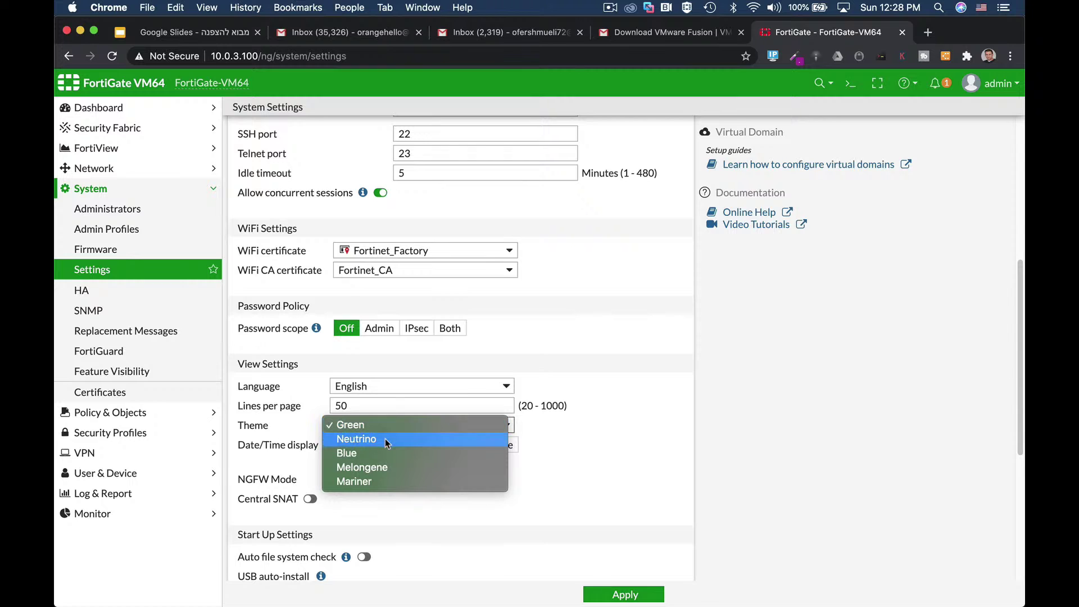
{"action": "left_click", "coordinate": [384, 440]}
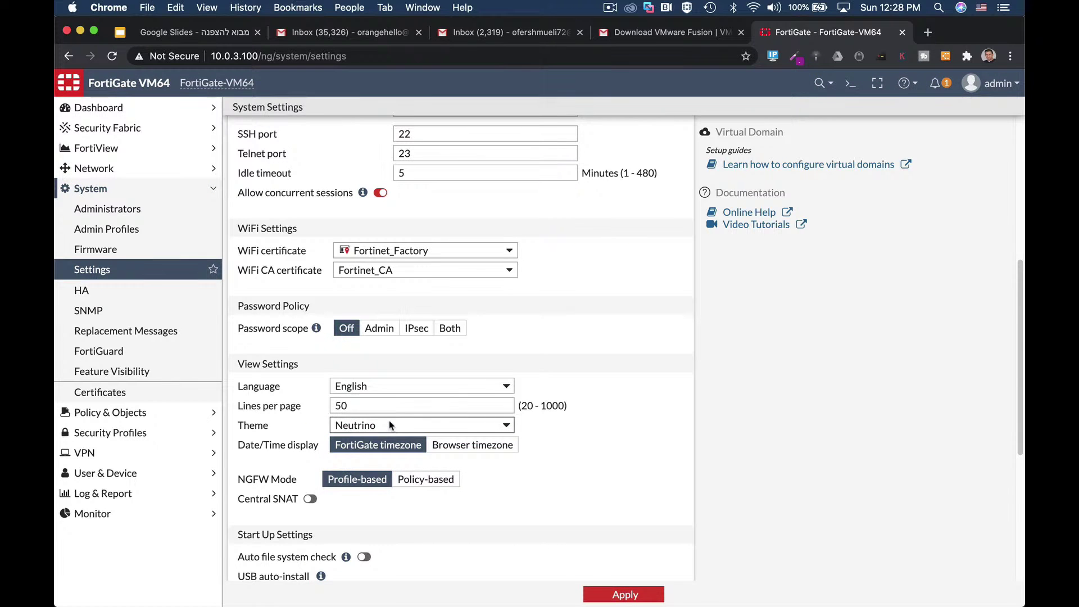
{"action": "left_click", "coordinate": [392, 425]}
{"action": "left_click", "coordinate": [381, 441]}
{"action": "scroll", "coordinate": [602, 456], "scroll_direction": "down", "scroll_amount": 3}
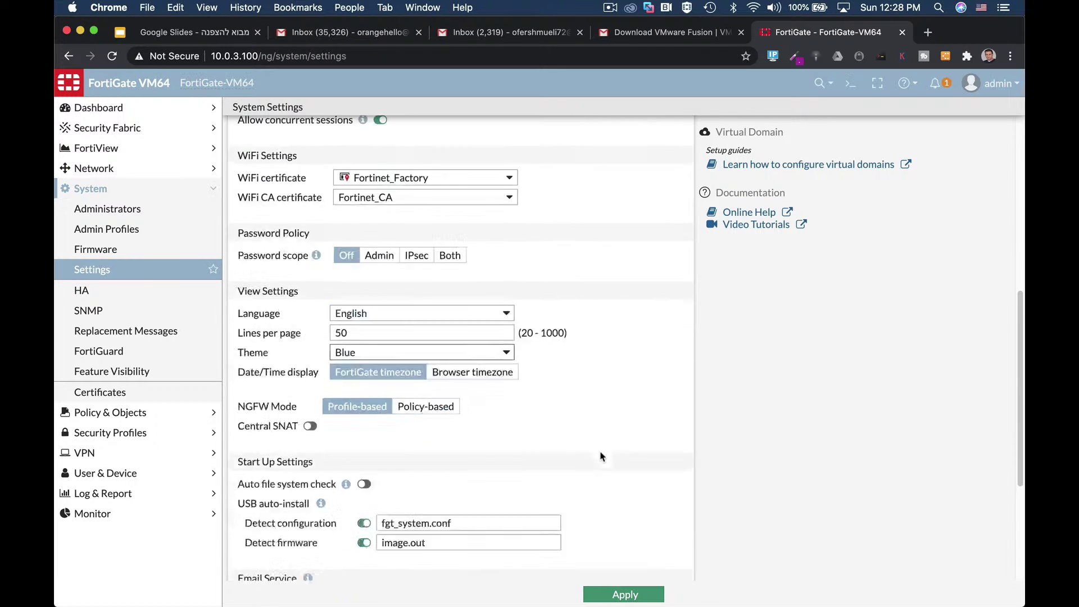
{"action": "scroll", "coordinate": [602, 456], "scroll_direction": "down", "scroll_amount": 5}
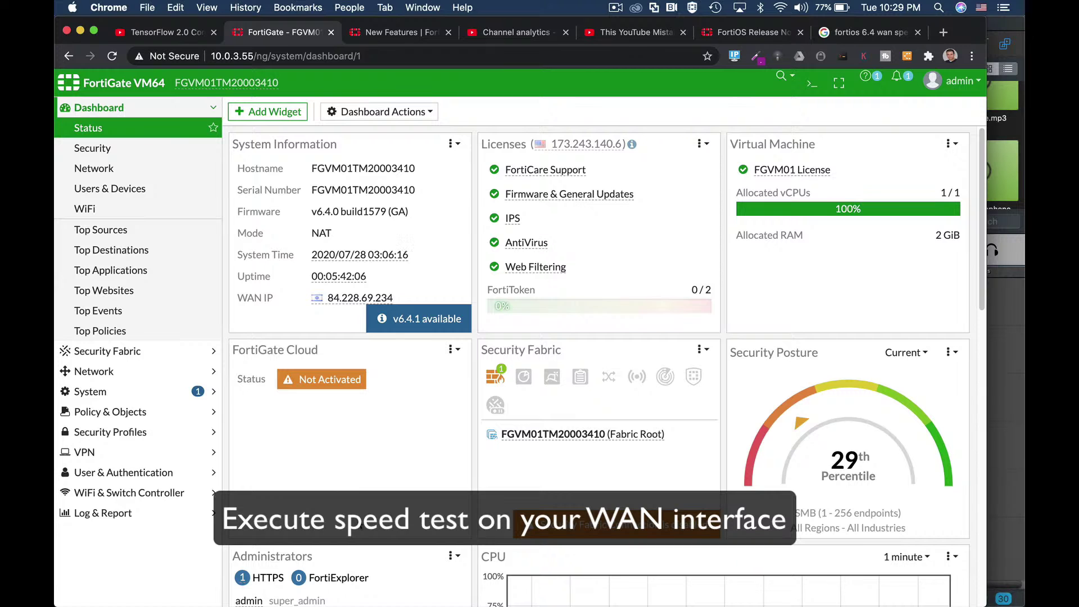
Examine the FortiGuard page's license information and the IPS, AntiVirus and Web Filtering entries
{"action": "left_click", "coordinate": [138, 397]}
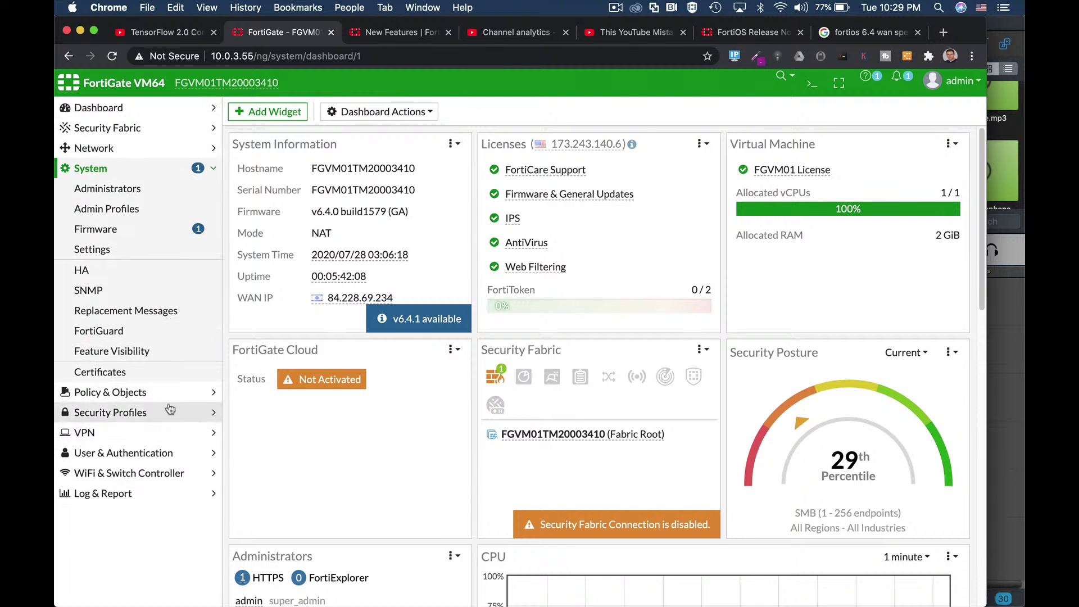
{"action": "left_click", "coordinate": [138, 332]}
{"action": "scroll", "coordinate": [371, 396], "scroll_direction": "down", "scroll_amount": 6}
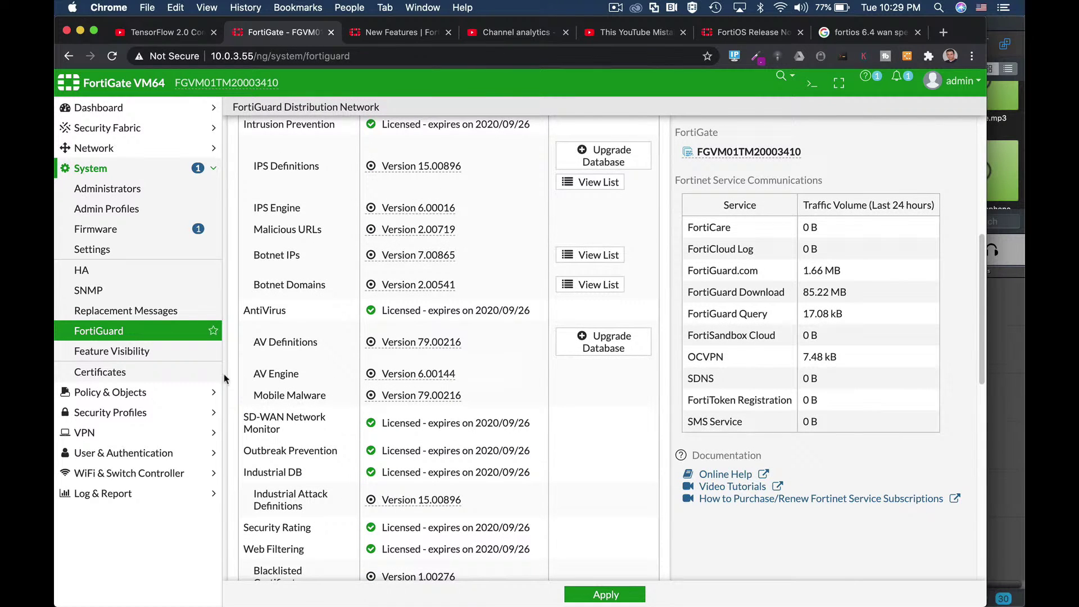
Open the Wan (port1) network interface for editing to view its settings and the speed test option
{"action": "left_click", "coordinate": [129, 150]}
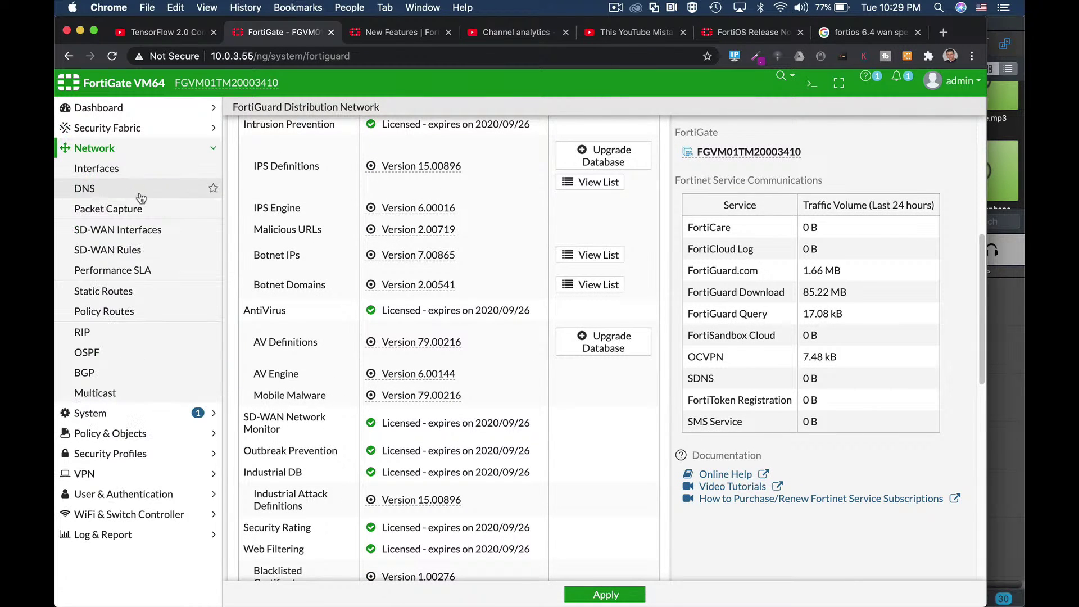
{"action": "left_click", "coordinate": [140, 168]}
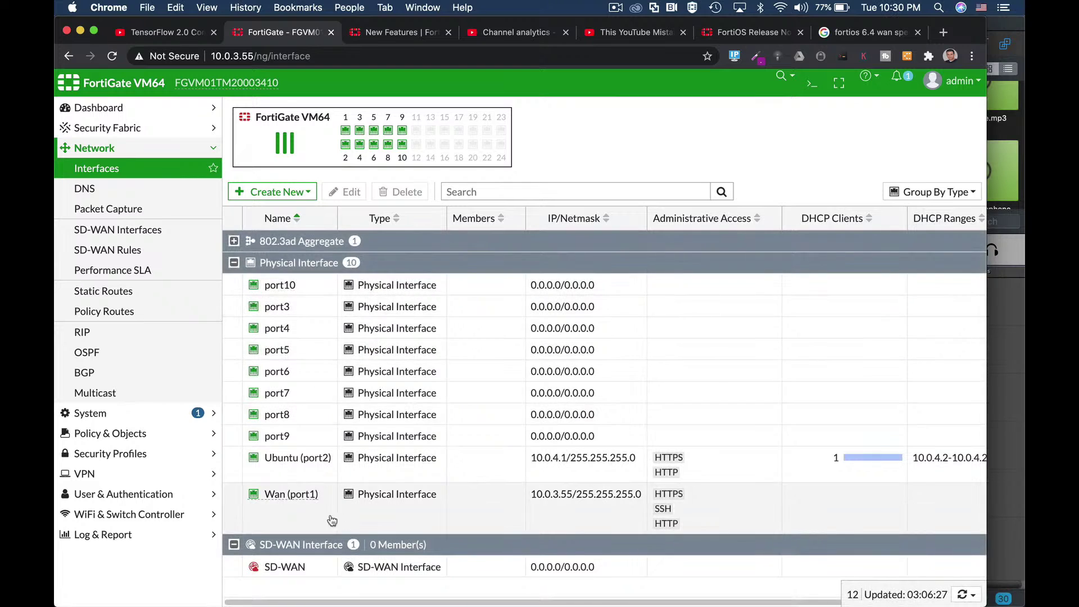
{"action": "left_click", "coordinate": [306, 495]}
{"action": "left_click", "coordinate": [352, 195]}
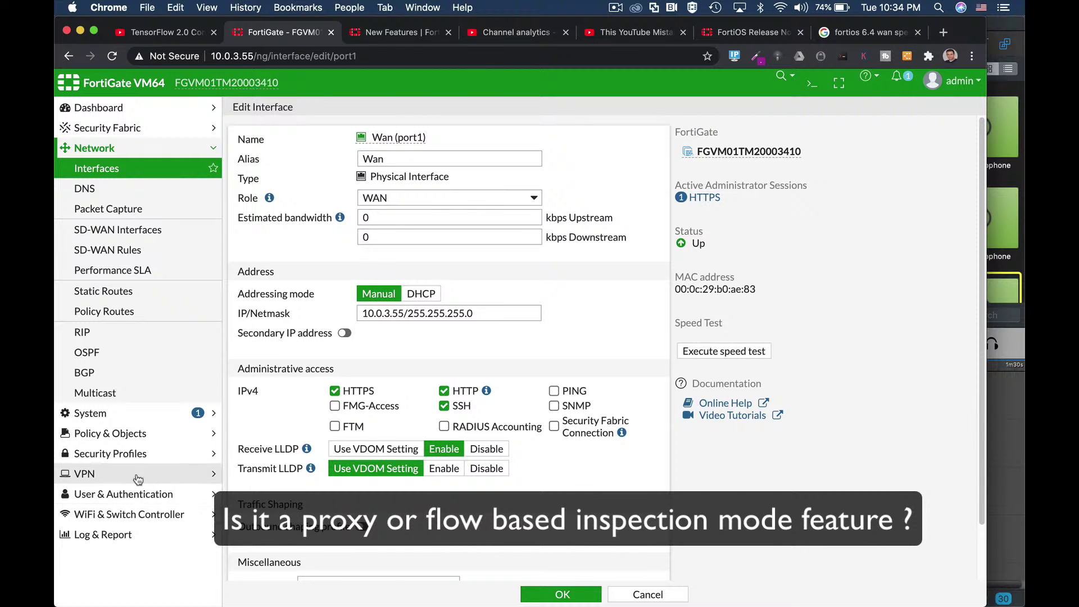
Switch a new AntiVirus profile's feature set to Proxy-based to inspect the protocols and protection options it offers
{"action": "left_click", "coordinate": [137, 450]}
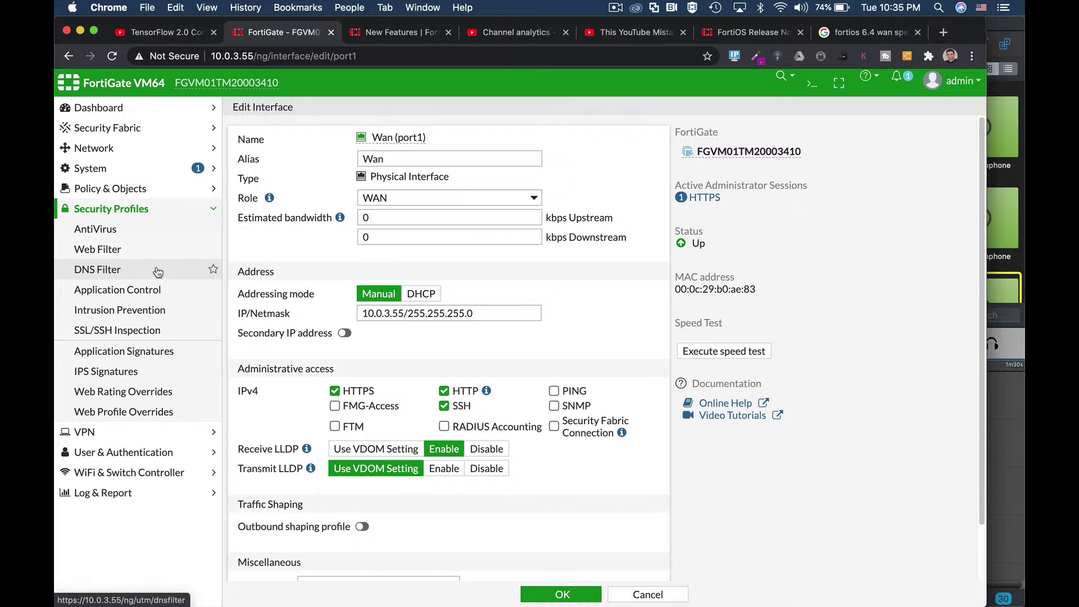
{"action": "left_click", "coordinate": [123, 231]}
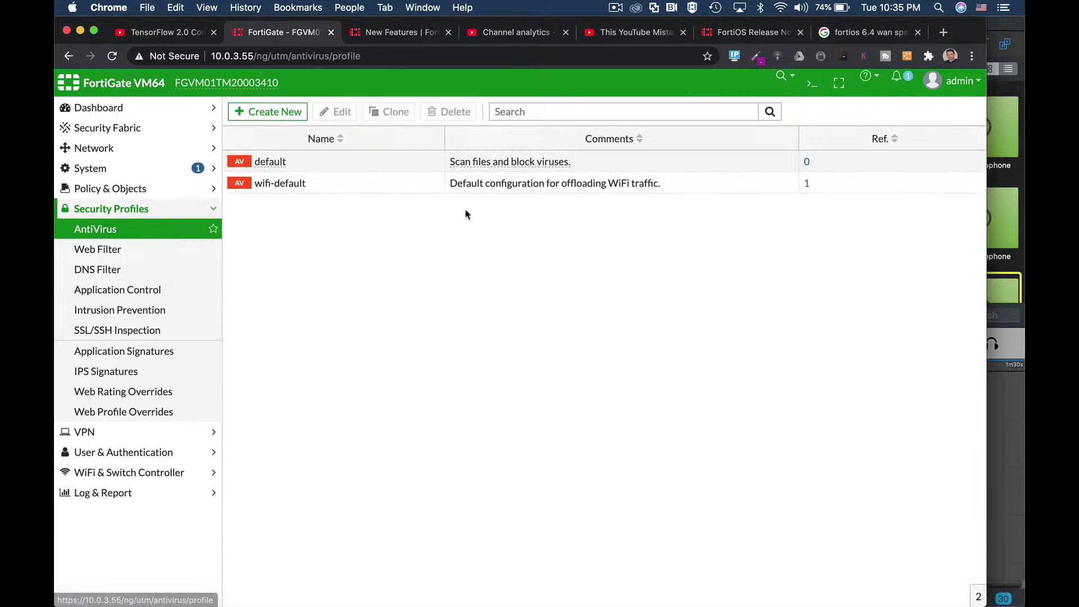
{"action": "left_click", "coordinate": [285, 111]}
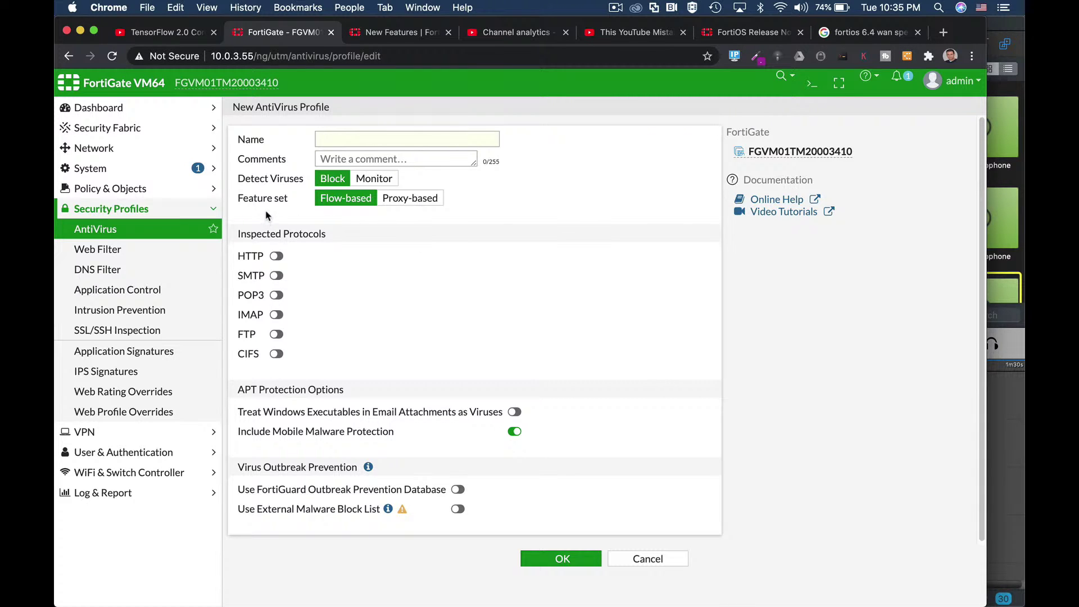
{"action": "left_click", "coordinate": [401, 205]}
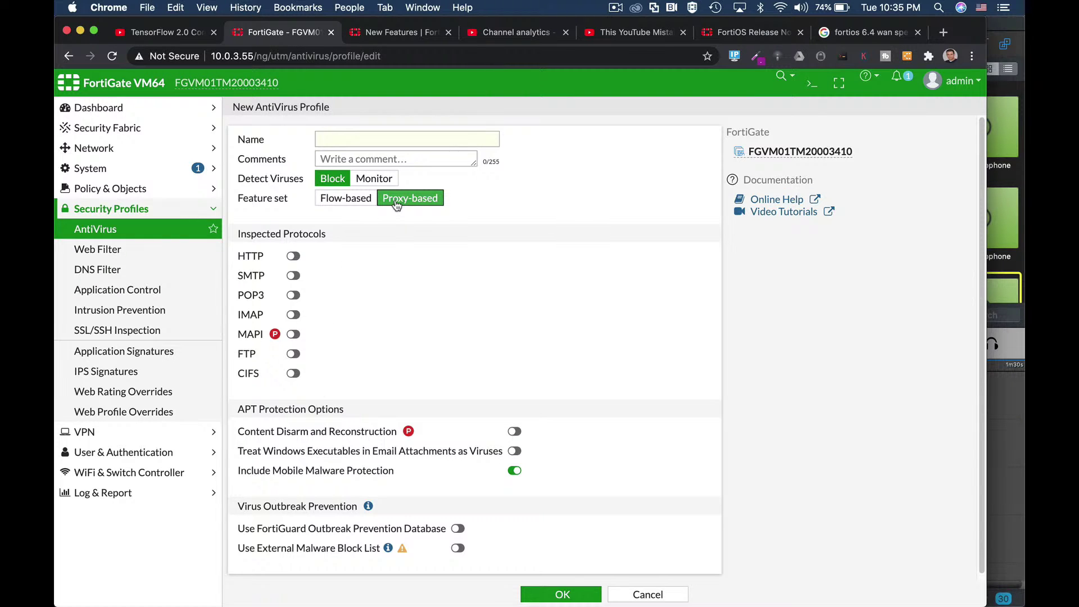
Switch a new Web Filter profile's feature set to Proxy-based and look through its filtering options
{"action": "left_click", "coordinate": [166, 242]}
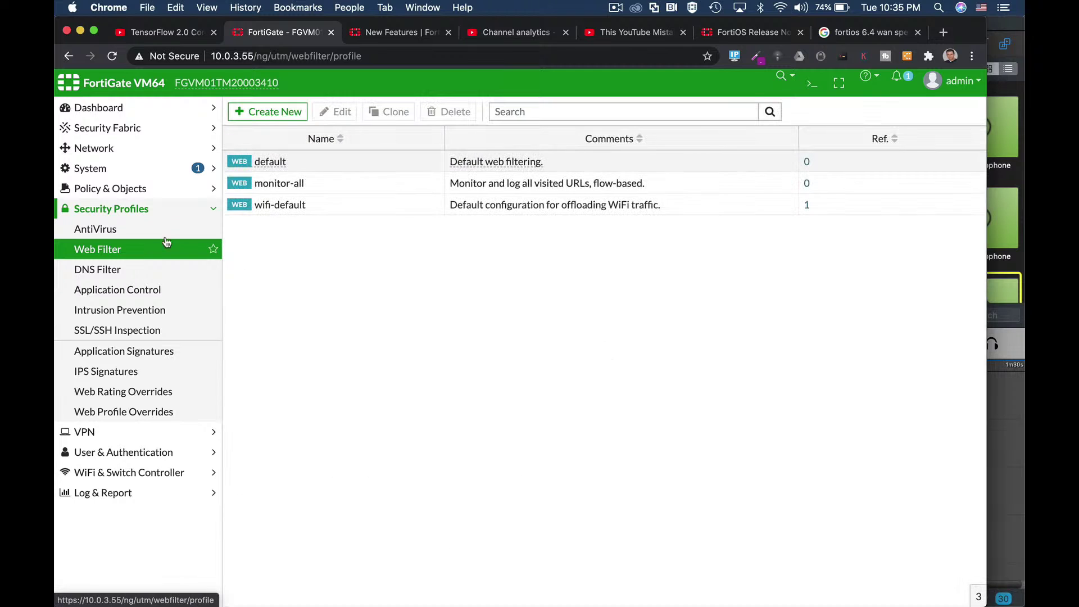
{"action": "left_click", "coordinate": [269, 111]}
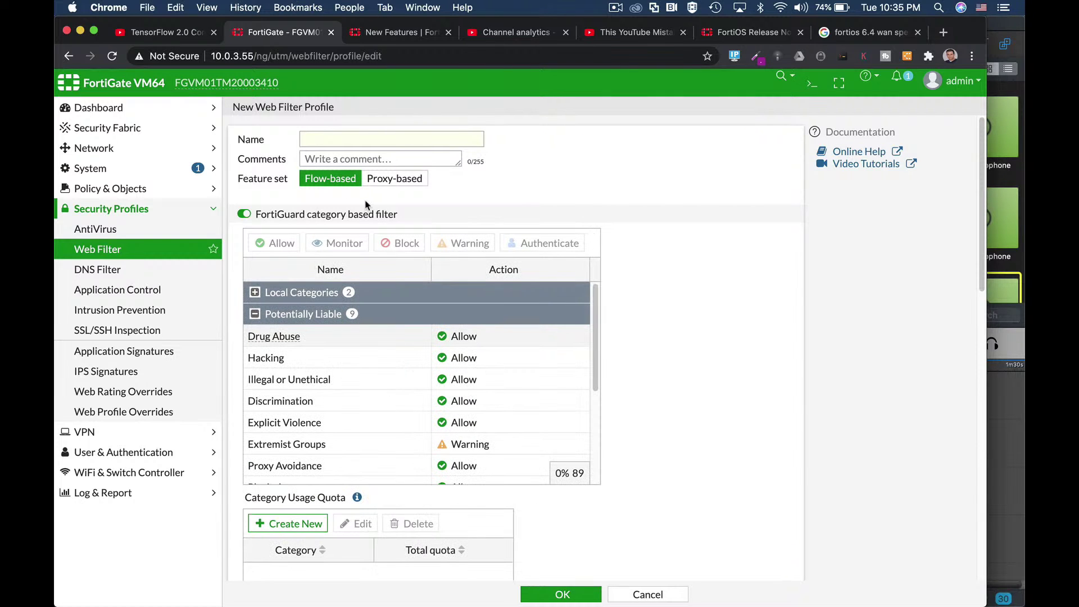
{"action": "left_click", "coordinate": [386, 183]}
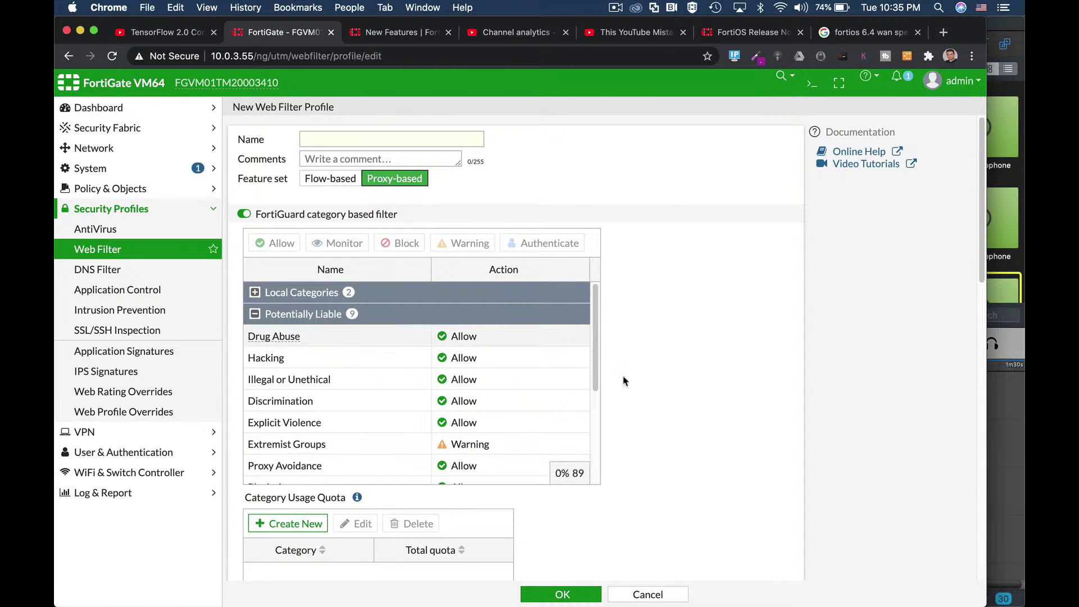
{"action": "scroll", "coordinate": [618, 380], "scroll_direction": "down", "scroll_amount": 15}
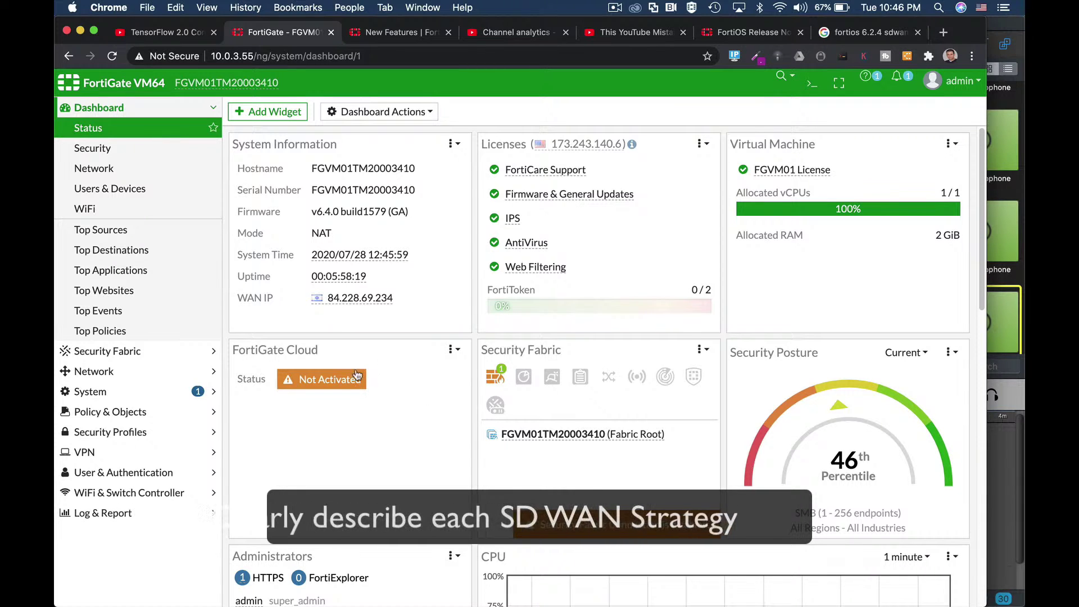
Start a new SD-WAN Performance SLA and enable its SLA Target to inspect the latency, jitter and packet loss thresholds
{"action": "left_click", "coordinate": [109, 375]}
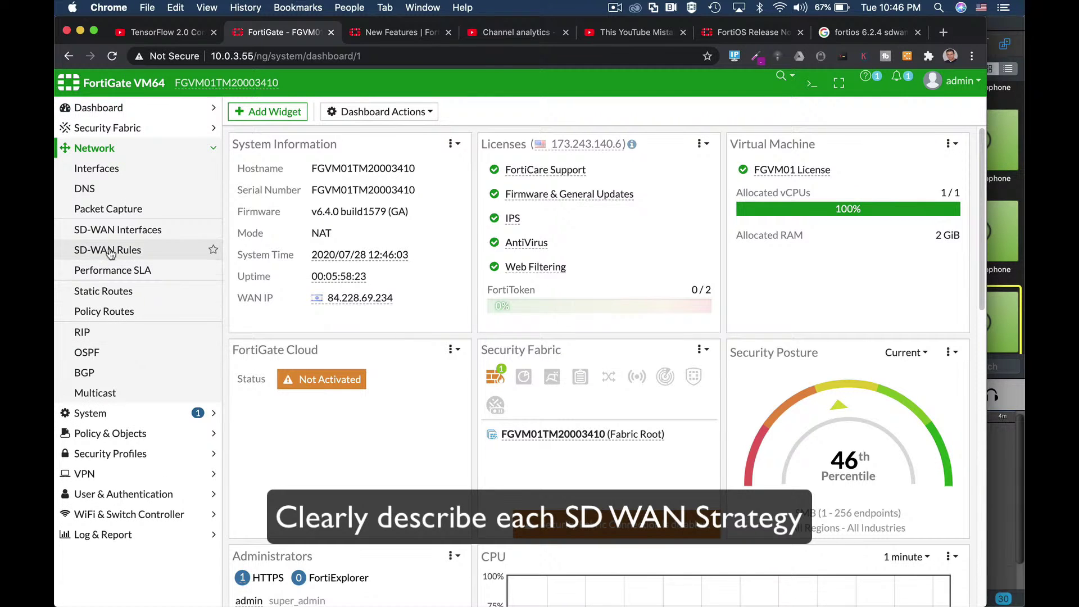
{"action": "left_click", "coordinate": [111, 238]}
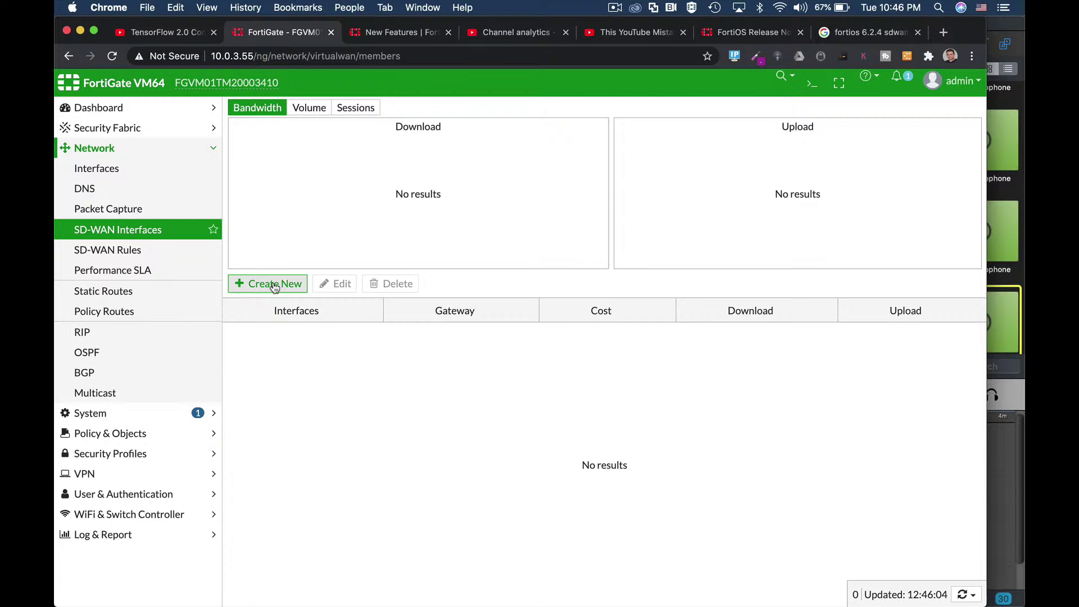
{"action": "left_click", "coordinate": [157, 272]}
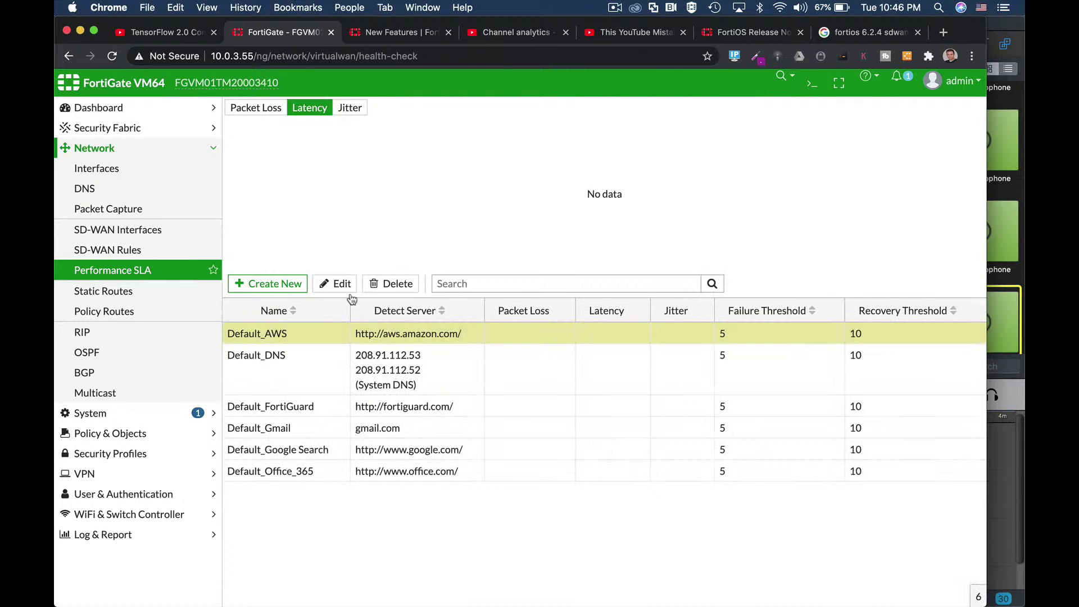
{"action": "left_click", "coordinate": [299, 286]}
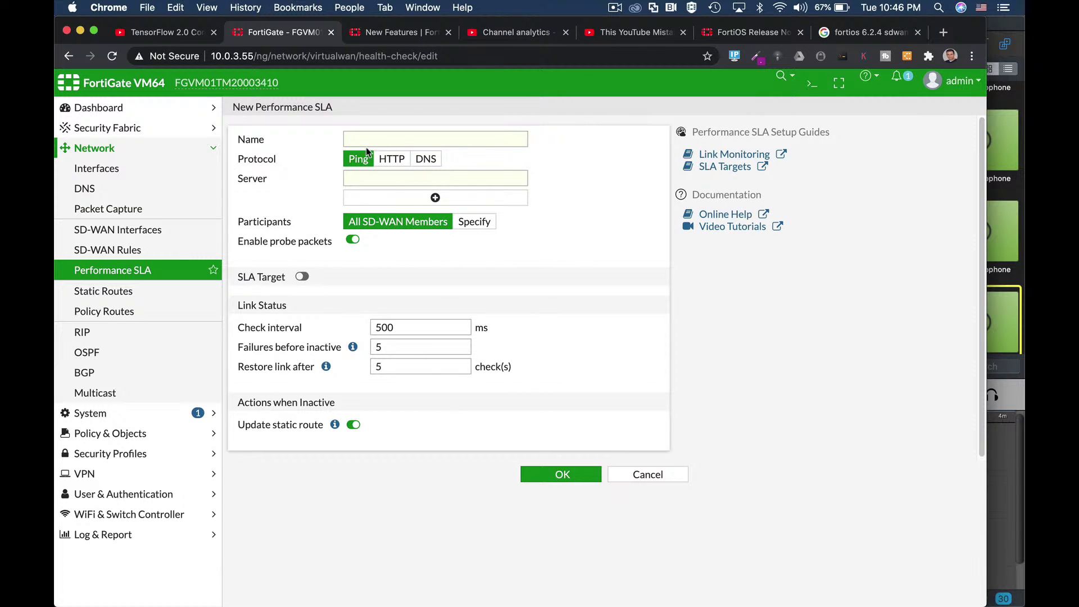
{"action": "left_click", "coordinate": [303, 279]}
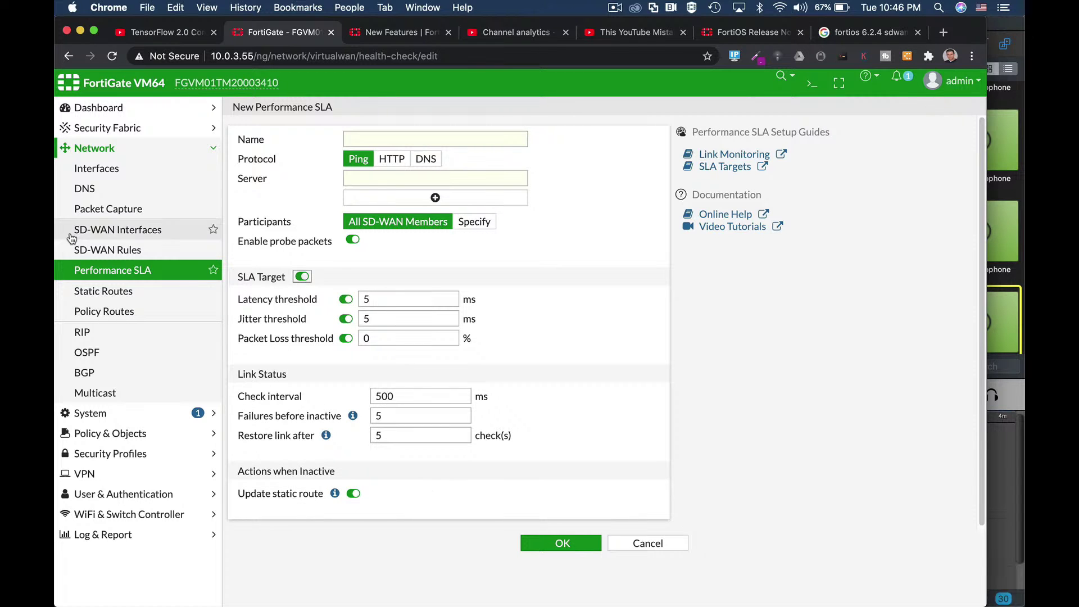
Start a new SD-WAN rule to view its strategy options
{"action": "left_click", "coordinate": [93, 254]}
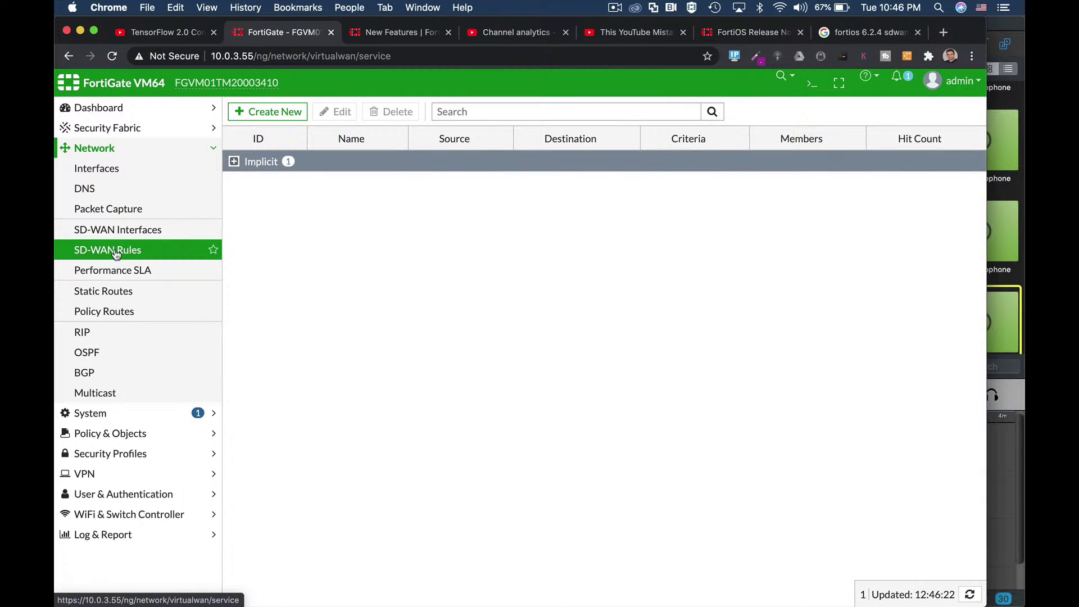
{"action": "left_click", "coordinate": [264, 122]}
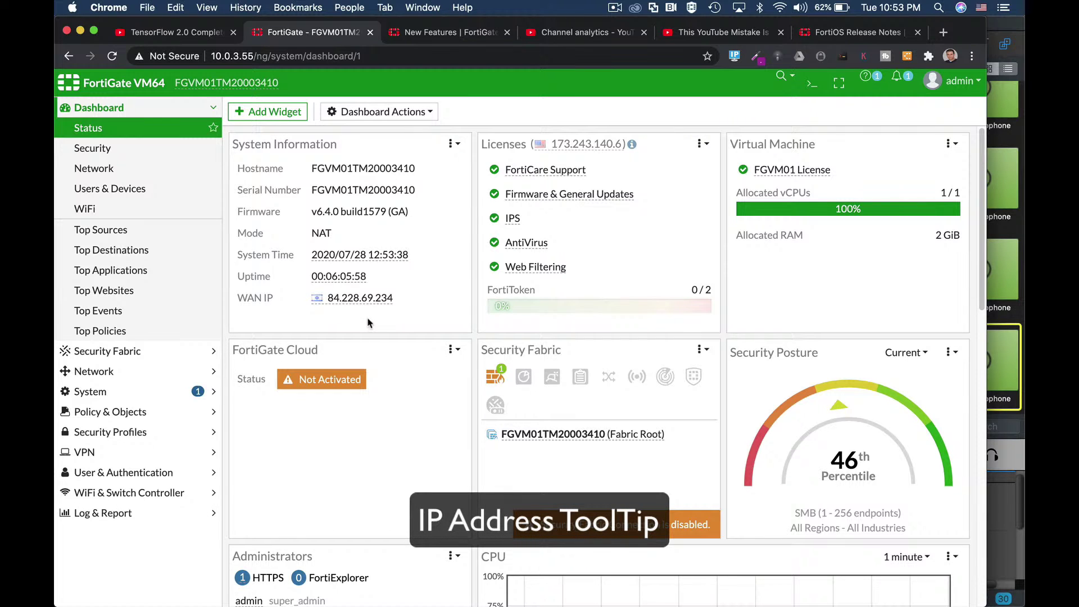
Inspect the WAN IP tooltip, and examine the IP address tooltips of the destinations in the Application Control log
{"action": "mouse_move", "coordinate": [354, 302]}
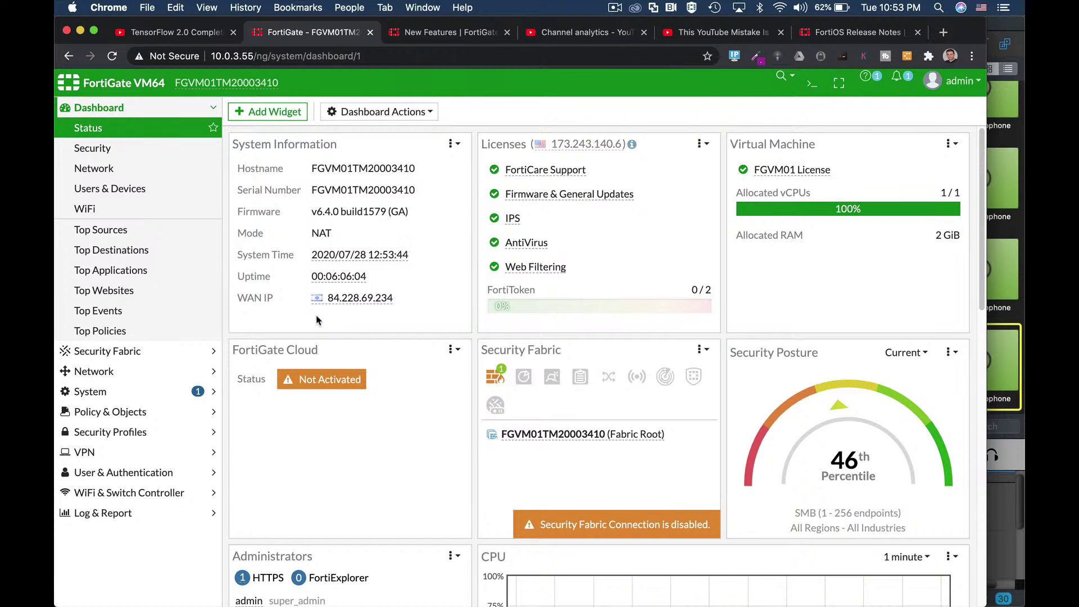
{"action": "left_click", "coordinate": [97, 514]}
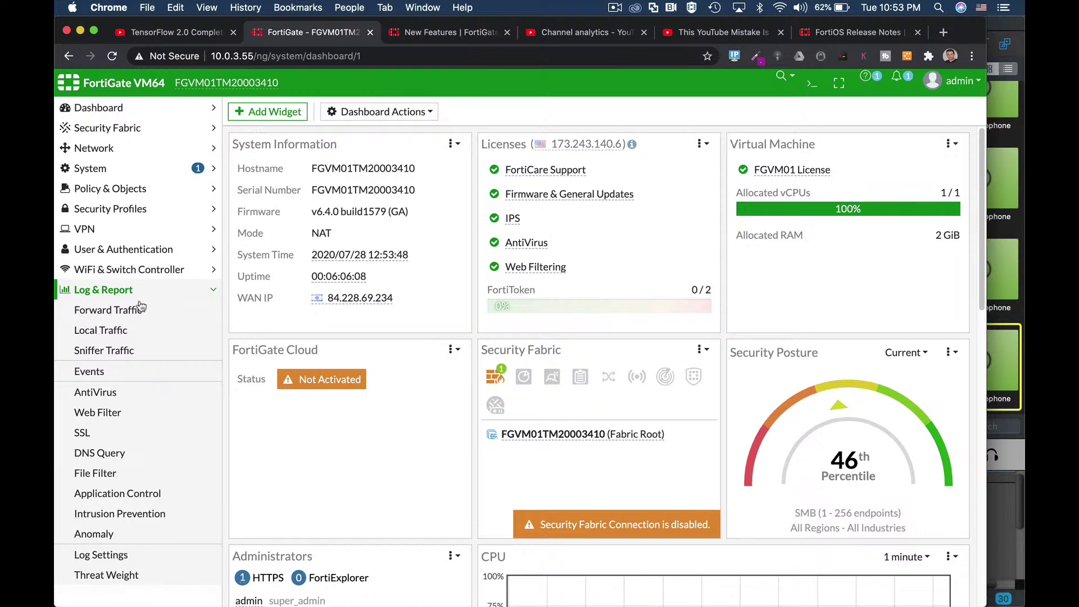
{"action": "left_click", "coordinate": [121, 495]}
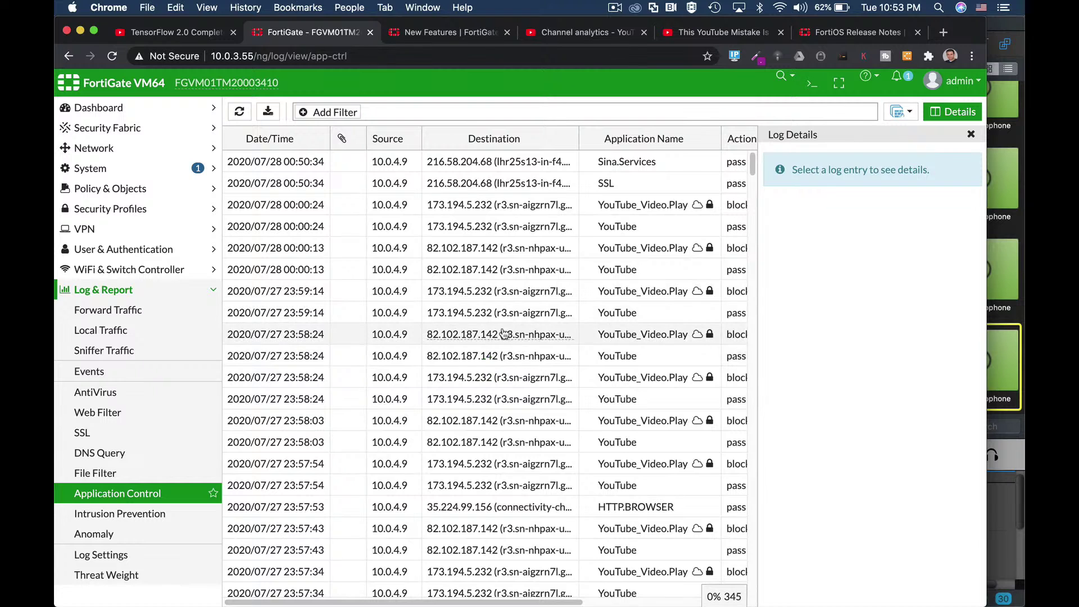
{"action": "mouse_move", "coordinate": [462, 164]}
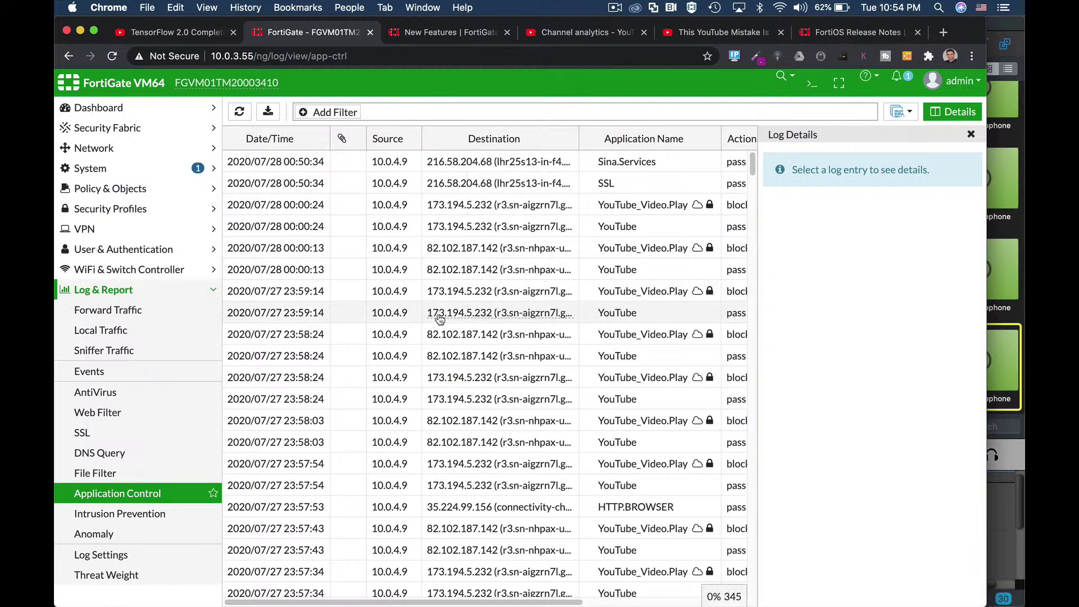
{"action": "mouse_move", "coordinate": [449, 290]}
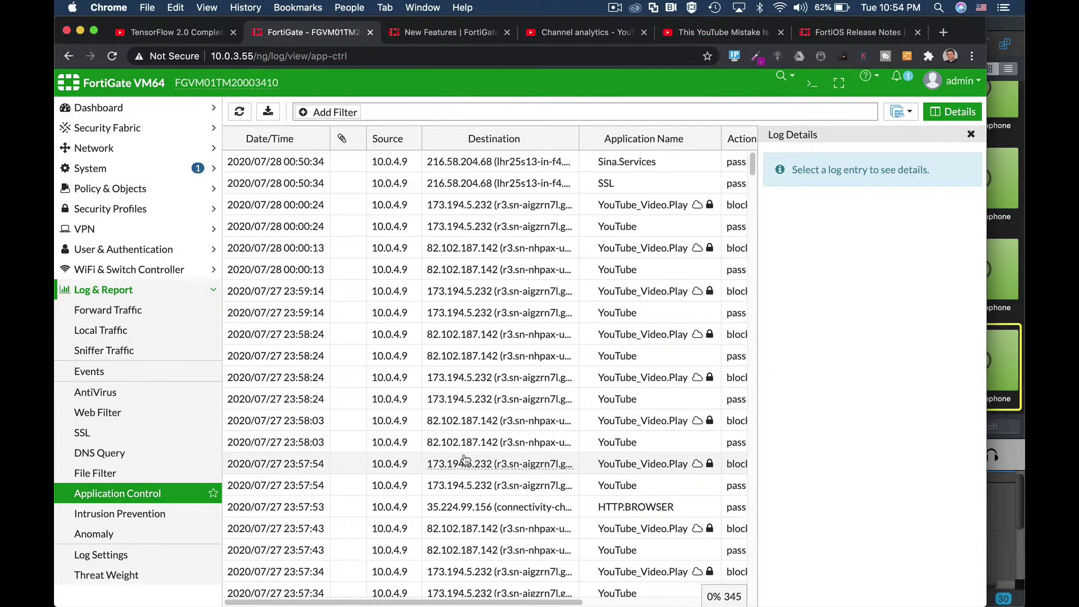
{"action": "scroll", "coordinate": [464, 460], "scroll_direction": "down", "scroll_amount": 8}
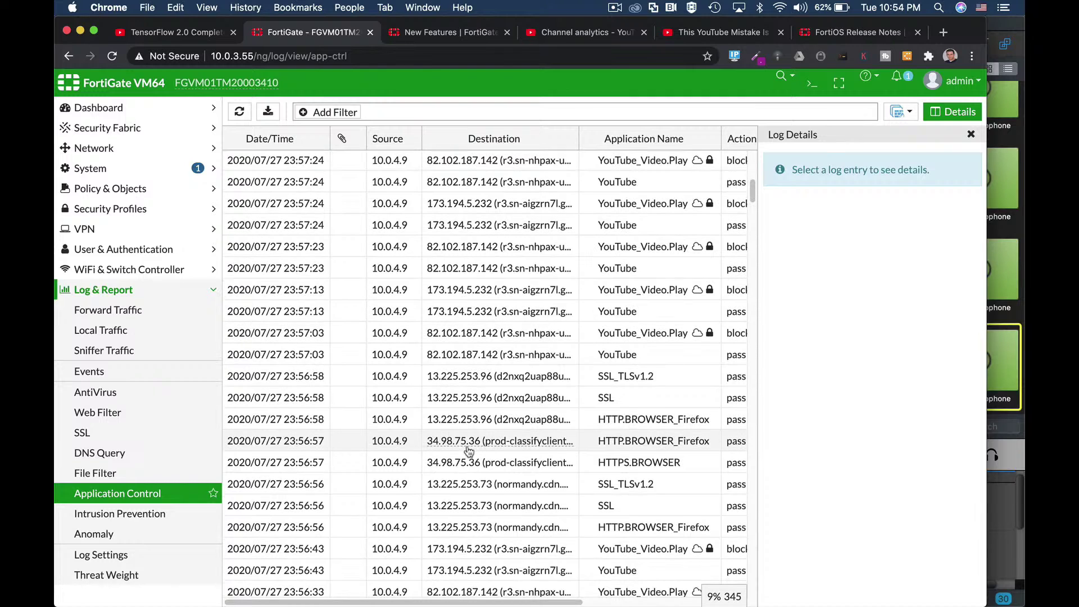
{"action": "mouse_move", "coordinate": [462, 484]}
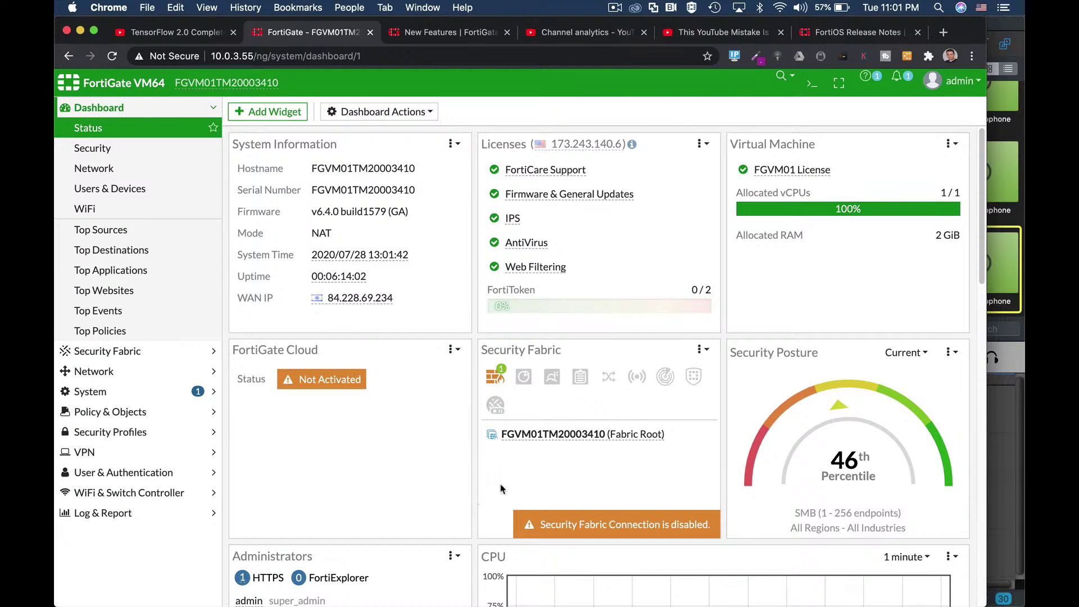
Look through the widgets that can be added to the Status dashboard, from FortiView down to the Network and WiFi monitors
{"action": "left_click", "coordinate": [299, 121]}
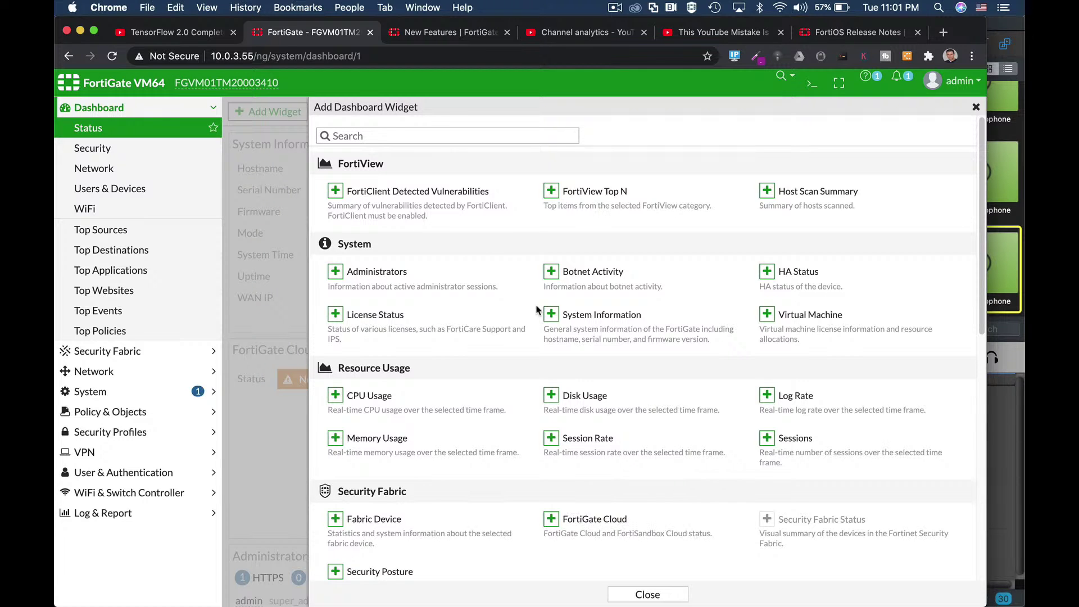
{"action": "scroll", "coordinate": [536, 308], "scroll_direction": "down", "scroll_amount": 4}
{"action": "scroll", "coordinate": [537, 309], "scroll_direction": "down", "scroll_amount": 4}
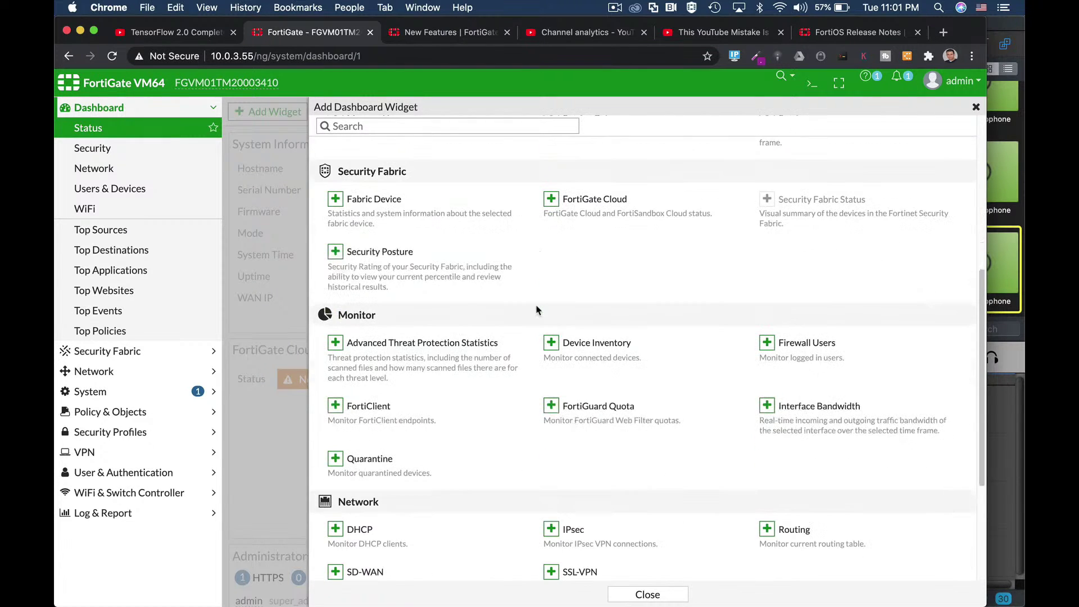
{"action": "scroll", "coordinate": [600, 382], "scroll_direction": "down", "scroll_amount": 2}
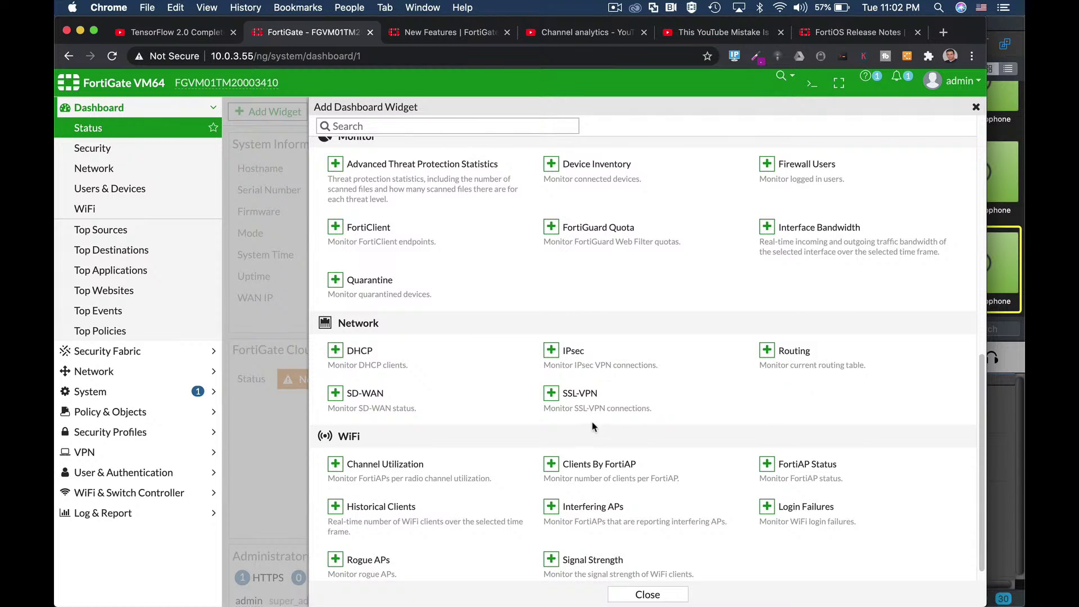
{"action": "scroll", "coordinate": [594, 429], "scroll_direction": "down", "scroll_amount": 1}
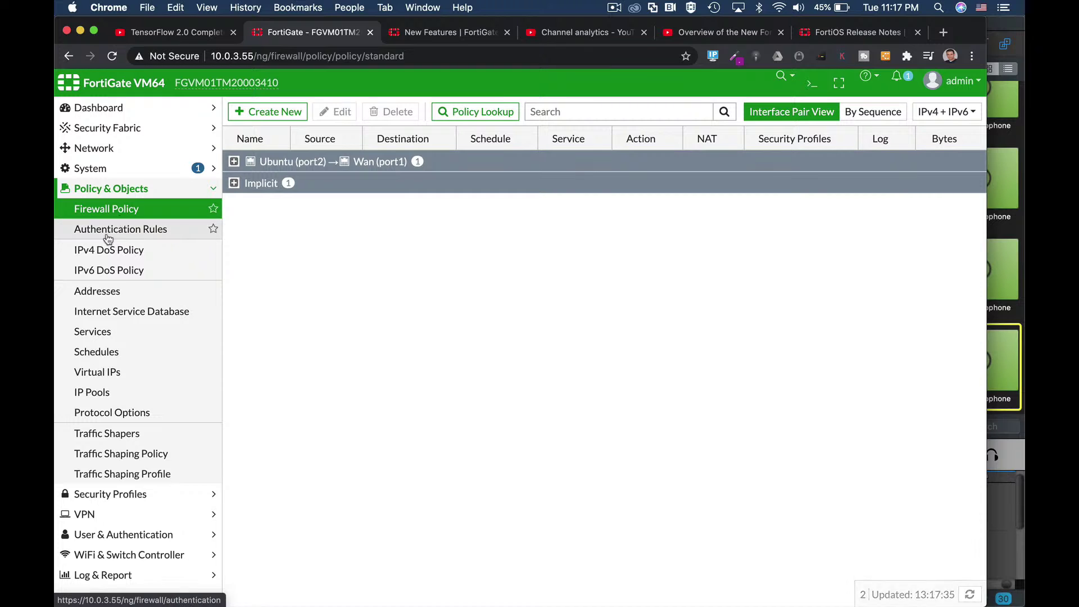
Start a new firewall policy and view the new IPv4 address form from its source selection, leaving the form without saving
{"action": "left_click", "coordinate": [240, 113]}
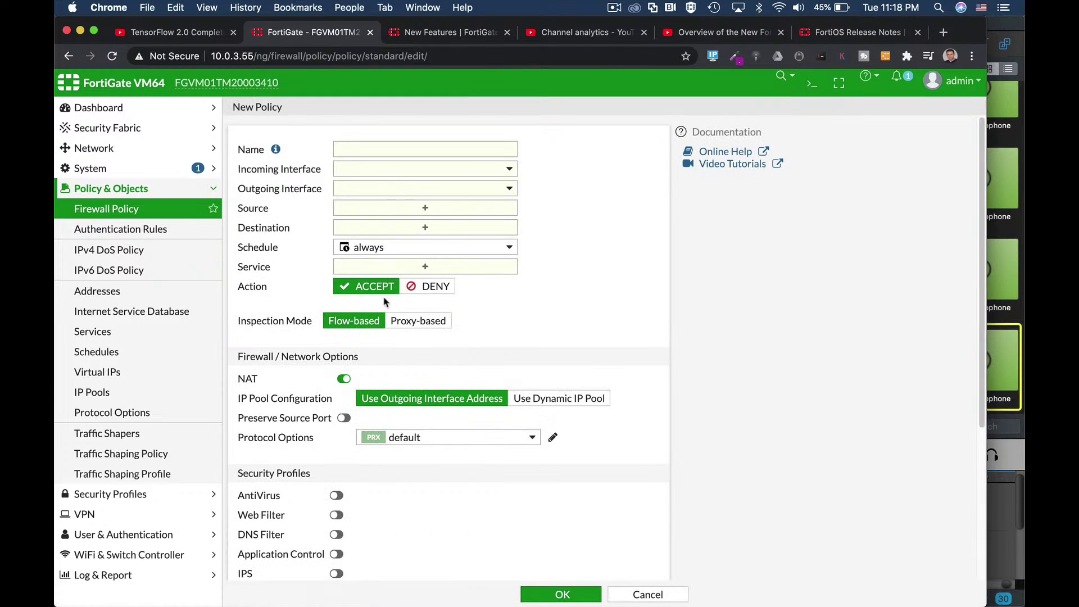
{"action": "left_click", "coordinate": [427, 208]}
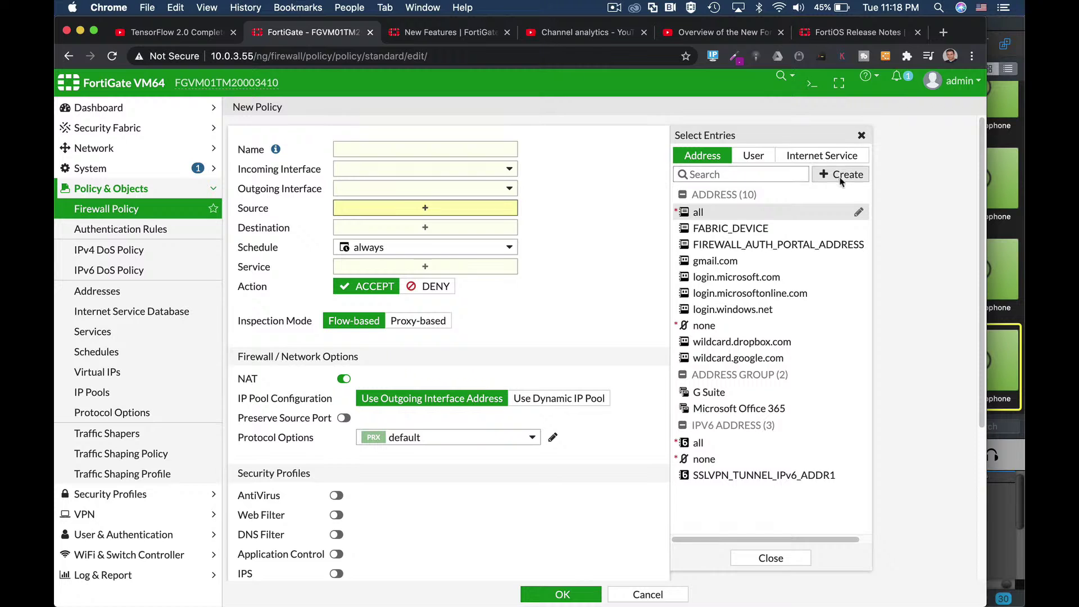
{"action": "left_click", "coordinate": [840, 175]}
{"action": "left_click", "coordinate": [711, 221]}
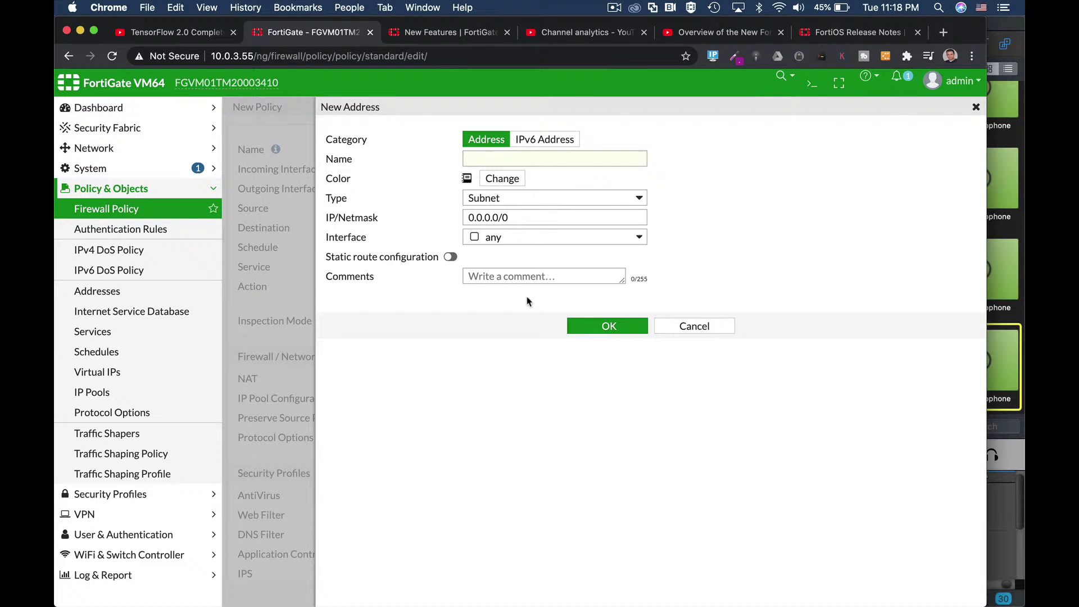
{"action": "left_click", "coordinate": [718, 326]}
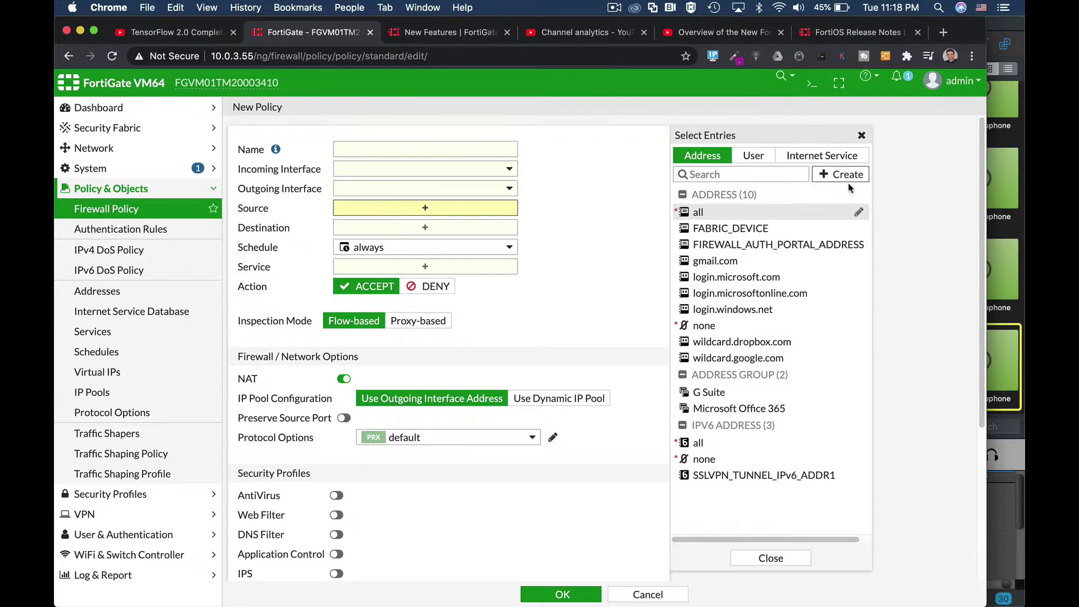
View the new IPv6 address form from the policy's source selection and leave it without saving
{"action": "left_click", "coordinate": [843, 185]}
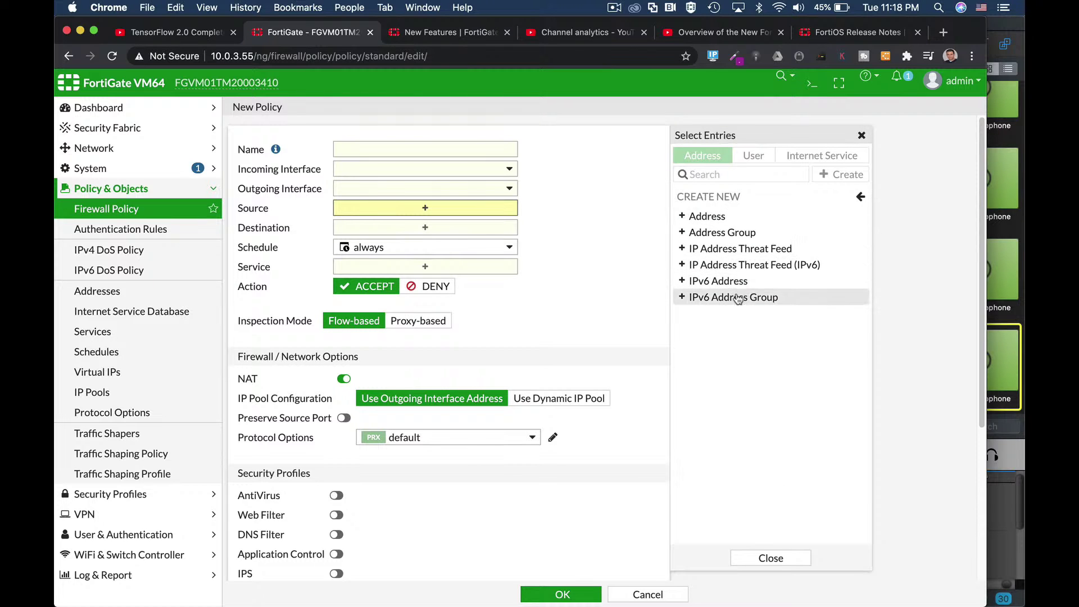
{"action": "left_click", "coordinate": [709, 281]}
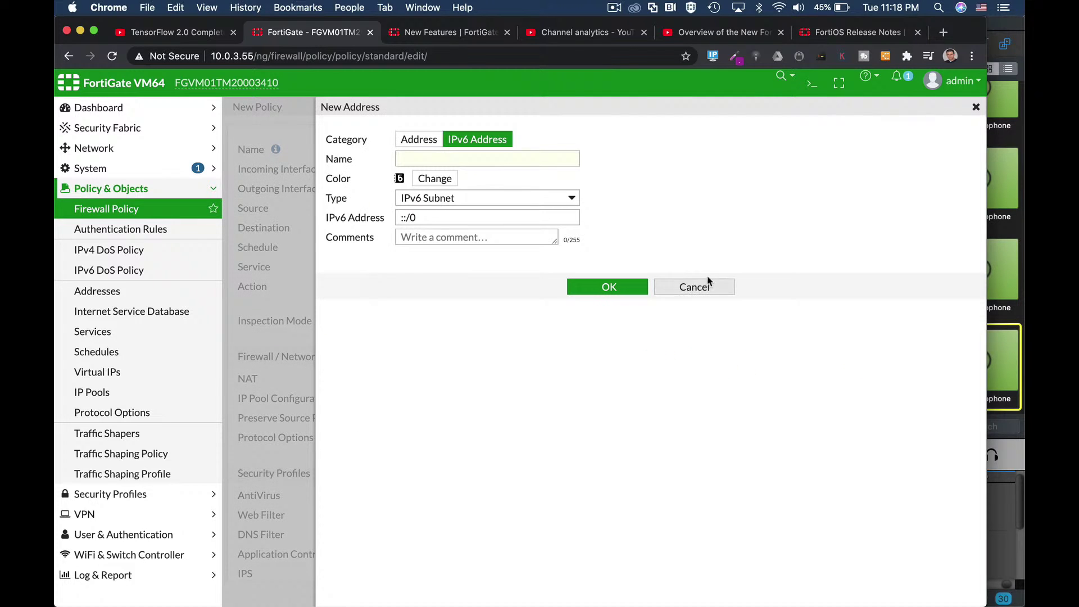
{"action": "left_click", "coordinate": [469, 157]}
{"action": "key", "text": "Escape"}
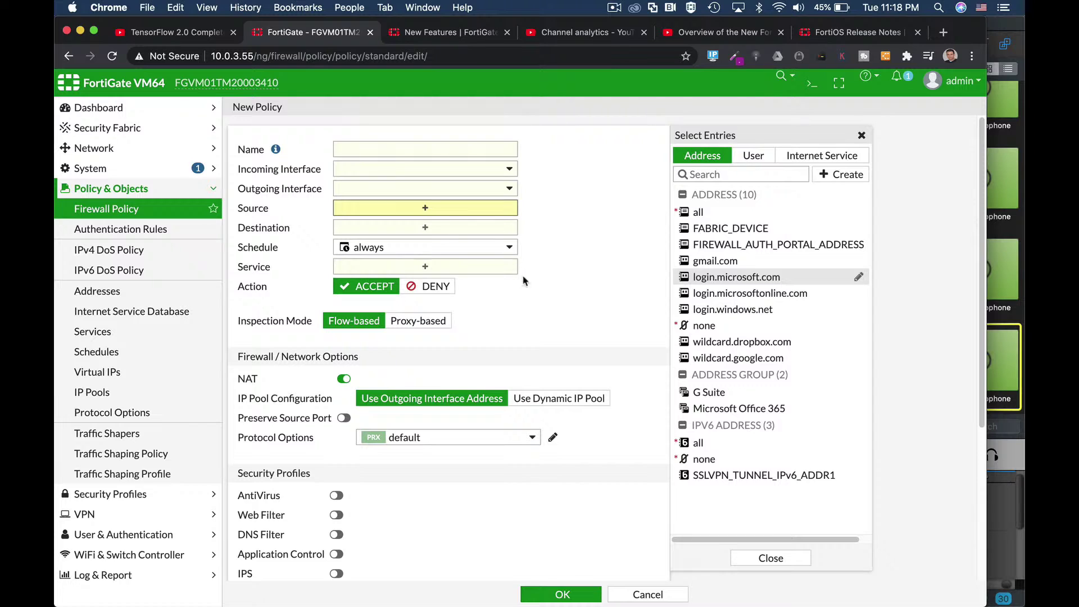
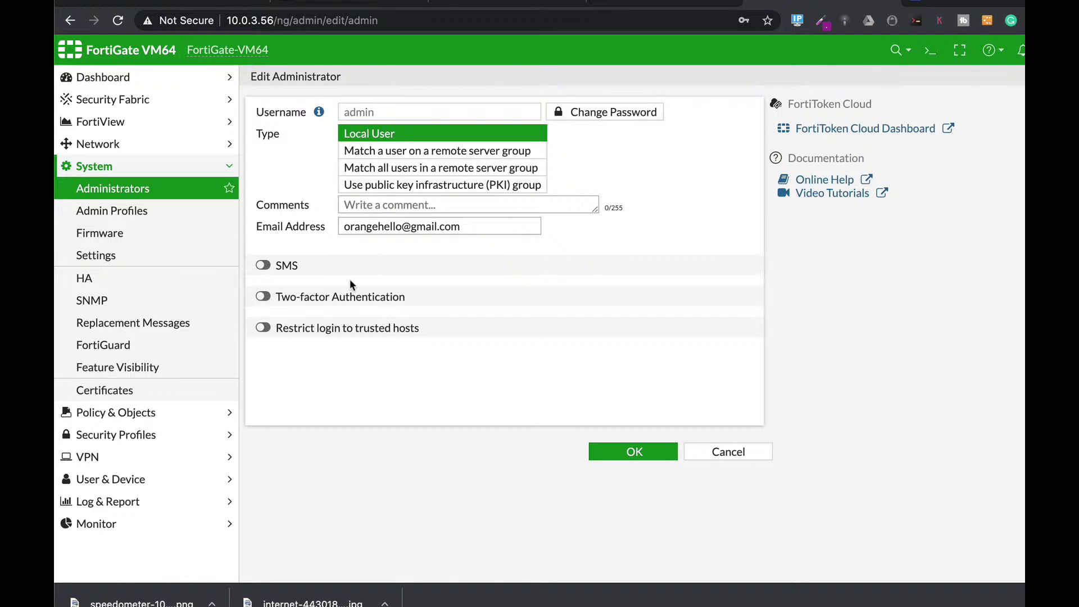
Enable two-factor authentication and the restriction of login to trusted hosts for the admin account
{"action": "left_click", "coordinate": [263, 296]}
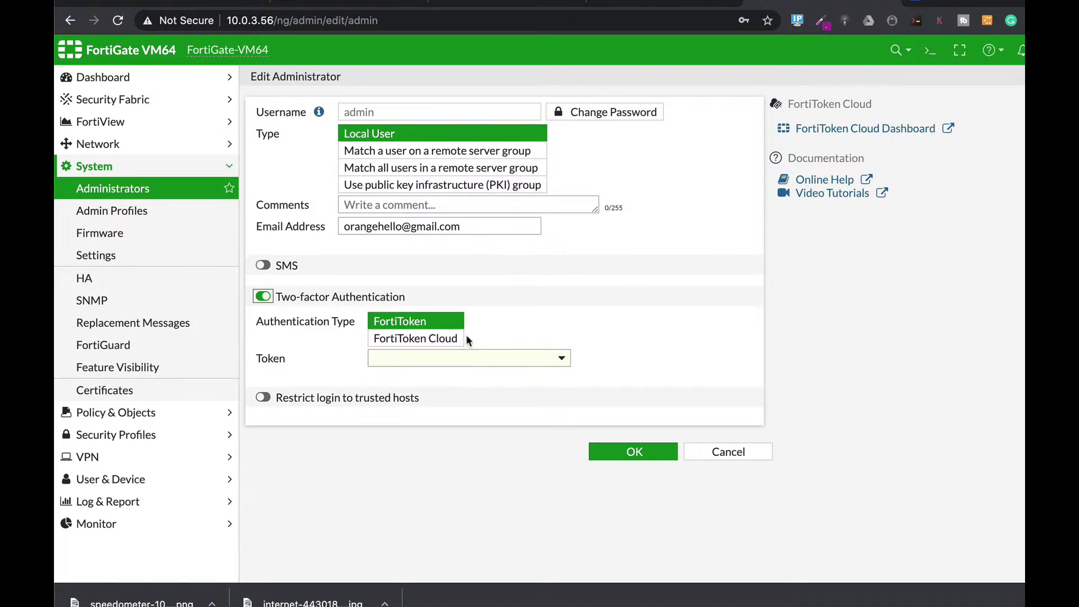
{"action": "left_click", "coordinate": [308, 395]}
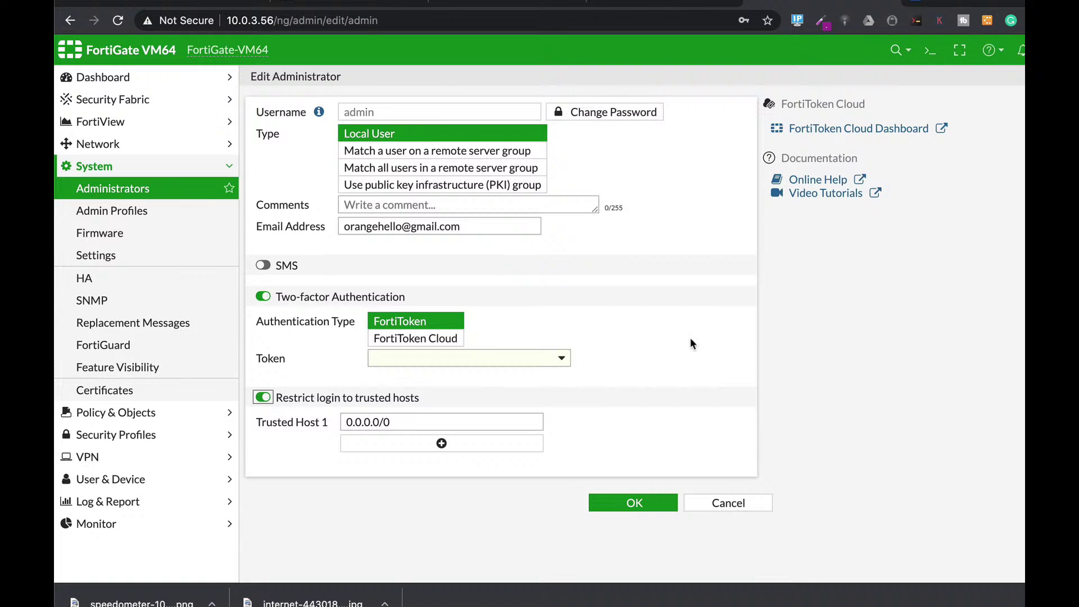
{"action": "scroll", "coordinate": [692, 343], "scroll_direction": "down", "scroll_amount": 1}
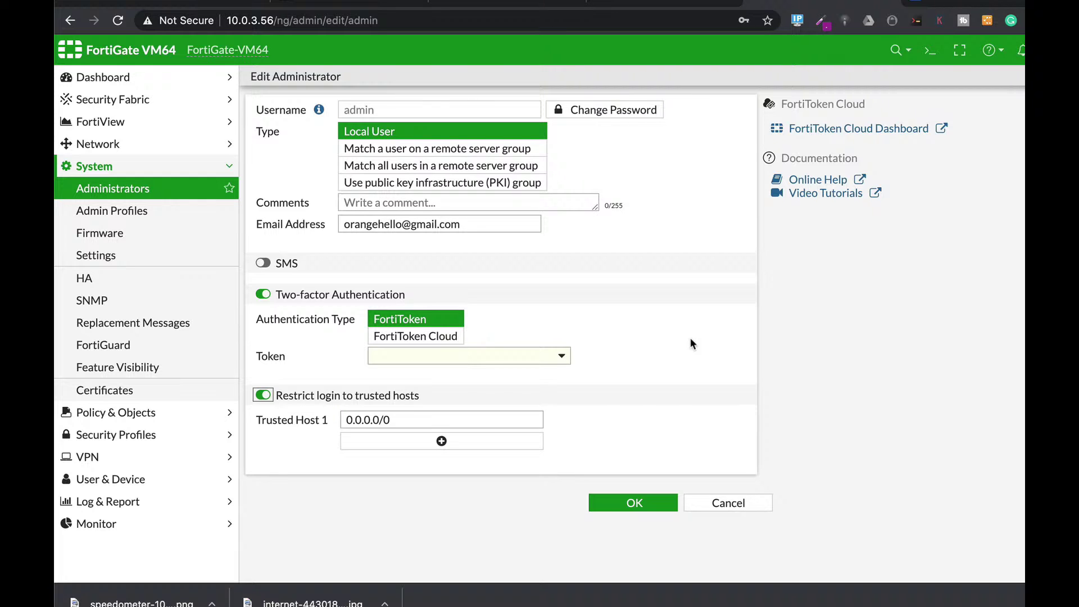
{"action": "key", "text": "Tab"}
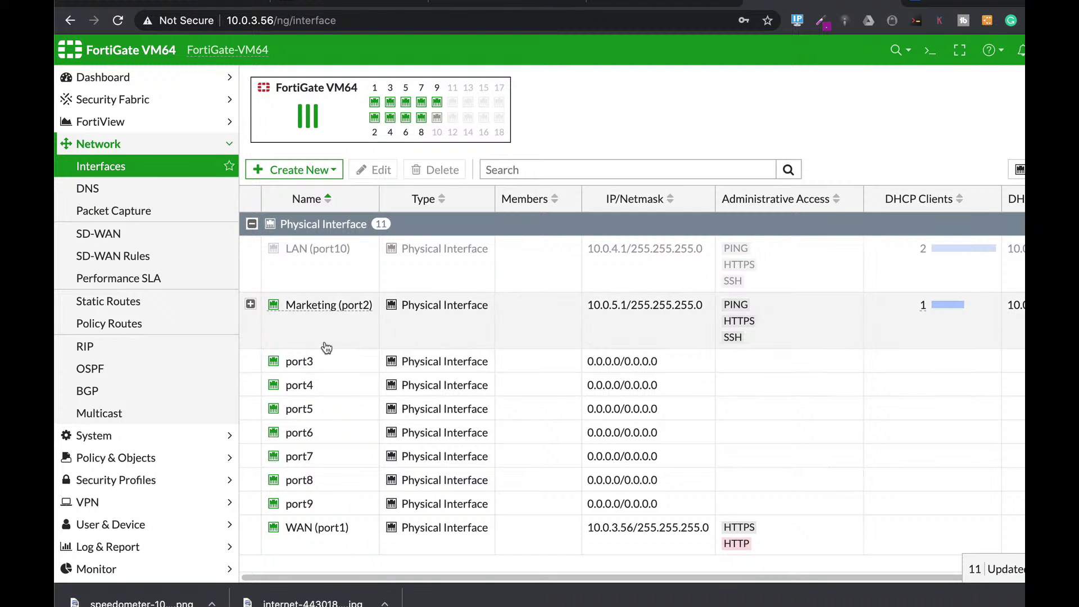
Open the port3 network interface for editing and set its alias to sales
{"action": "mouse_move", "coordinate": [311, 307]}
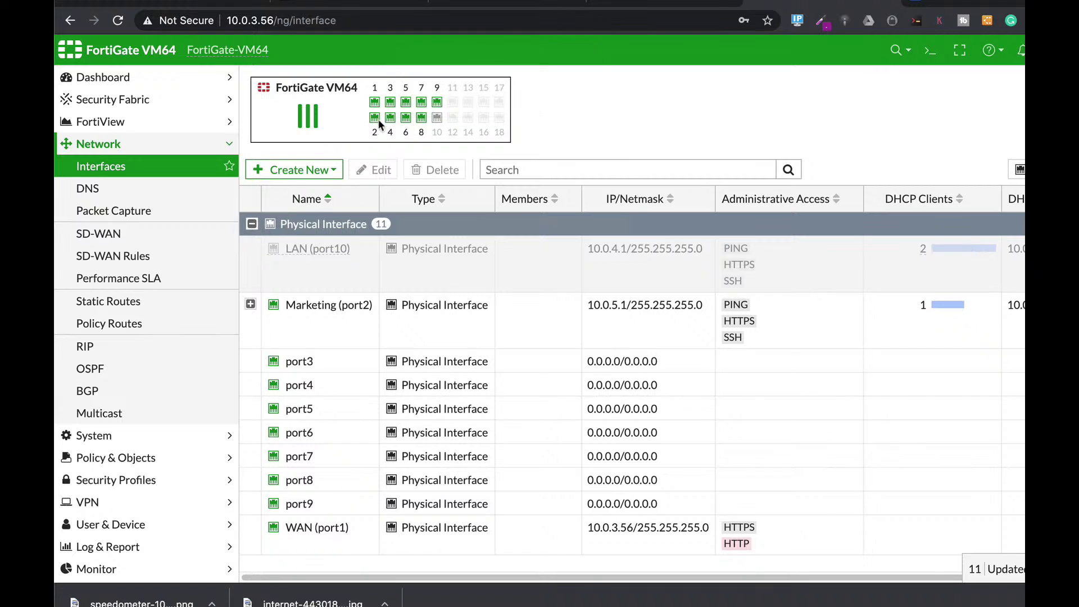
{"action": "mouse_move", "coordinate": [378, 119]}
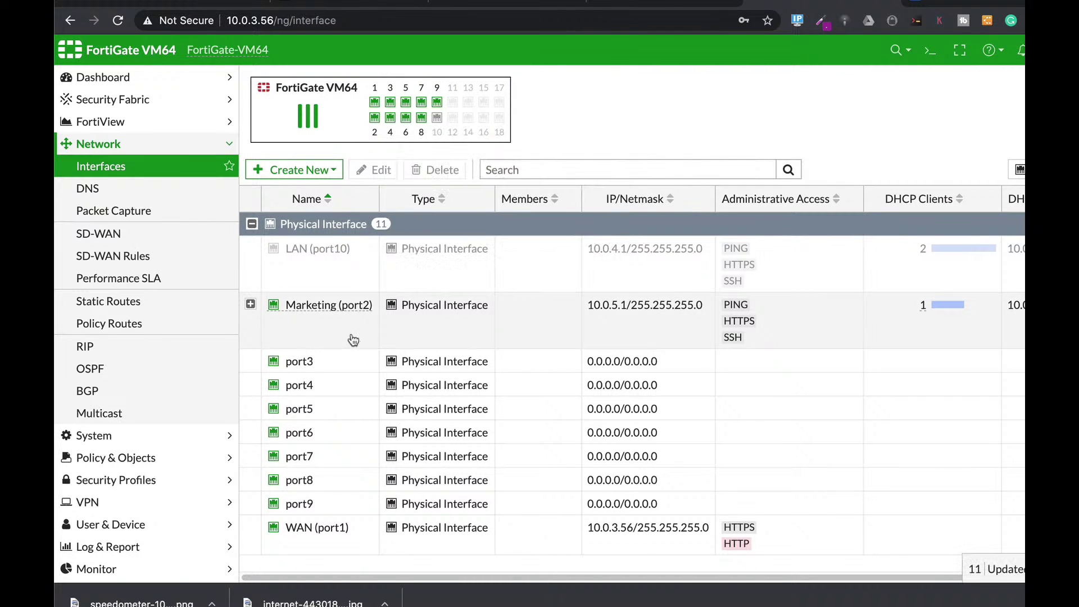
{"action": "left_click", "coordinate": [333, 364]}
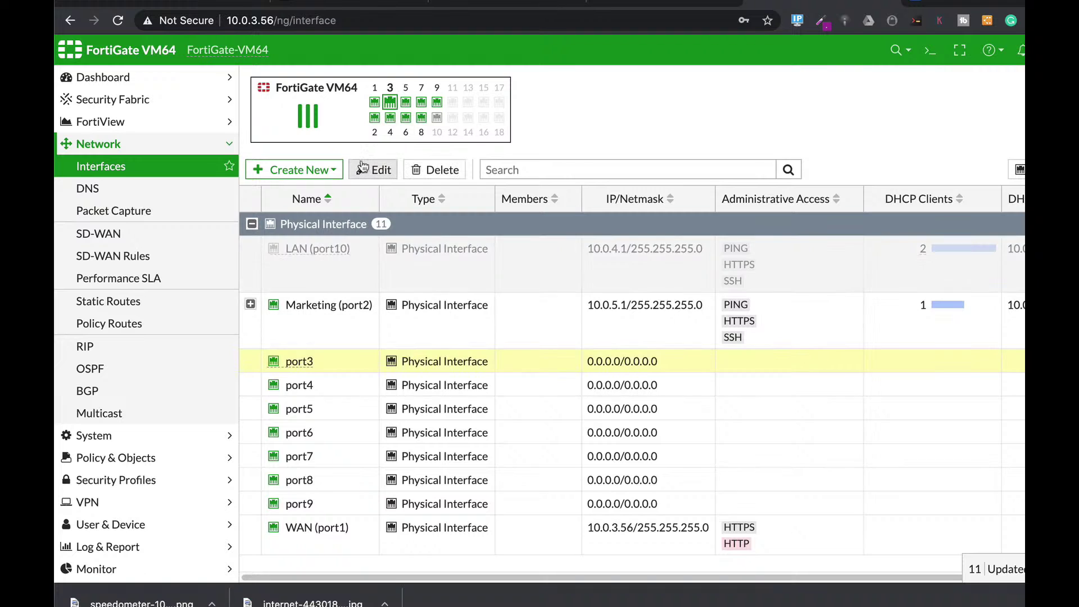
{"action": "left_click", "coordinate": [376, 170]}
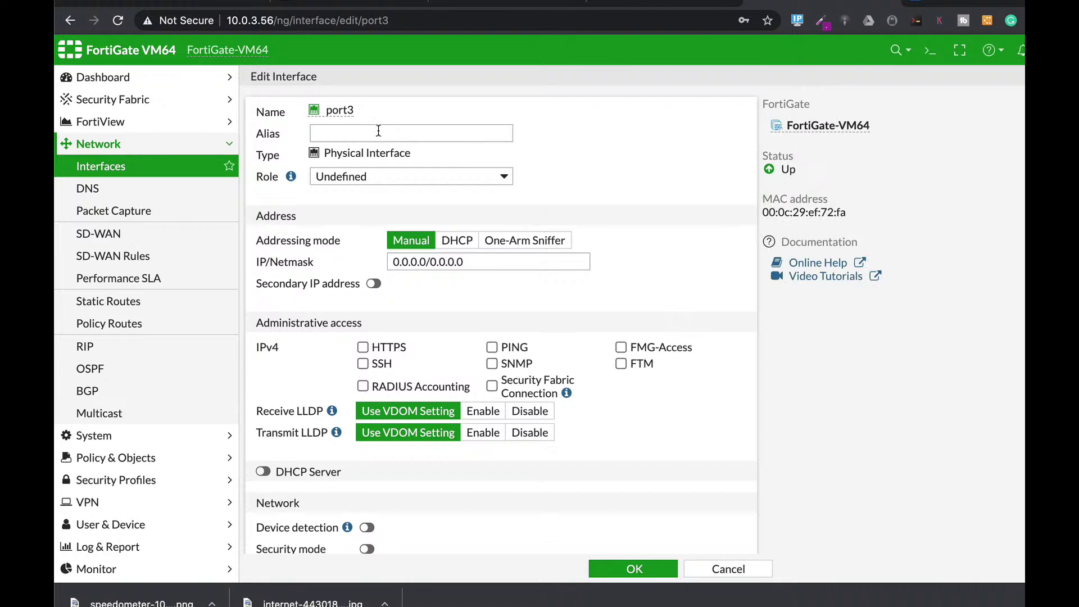
{"action": "left_click", "coordinate": [378, 126]}
{"action": "type", "text": "sales"}
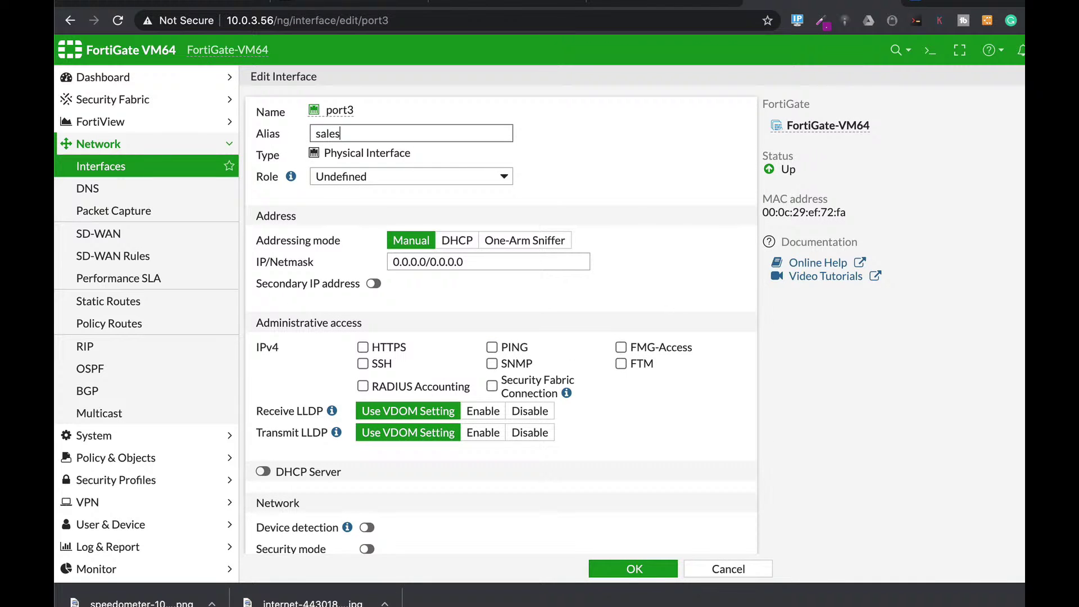
Give the port3 interface the LAN role and set its manual IP/Netmask to 10.0.9.1/24
{"action": "left_click", "coordinate": [461, 172]}
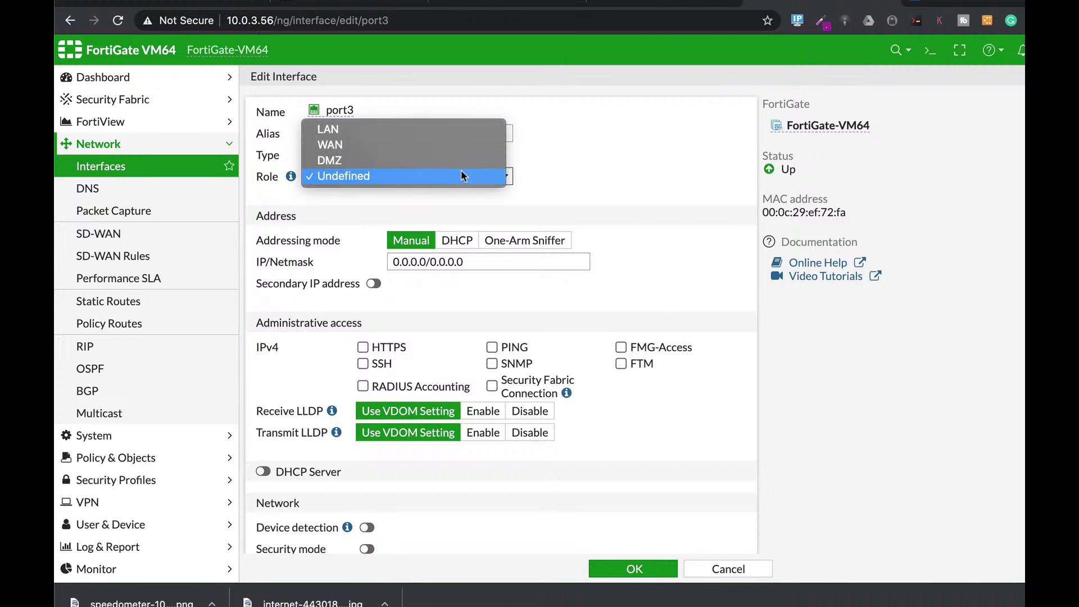
{"action": "left_click", "coordinate": [423, 130]}
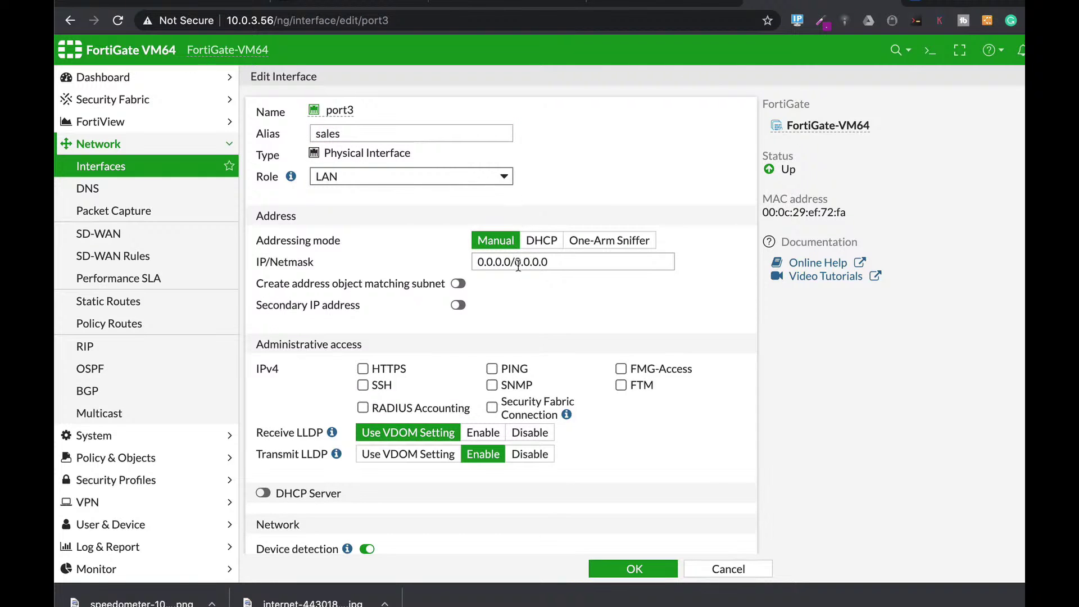
{"action": "triple_click", "coordinate": [517, 264]}
{"action": "type", "text": "10"}
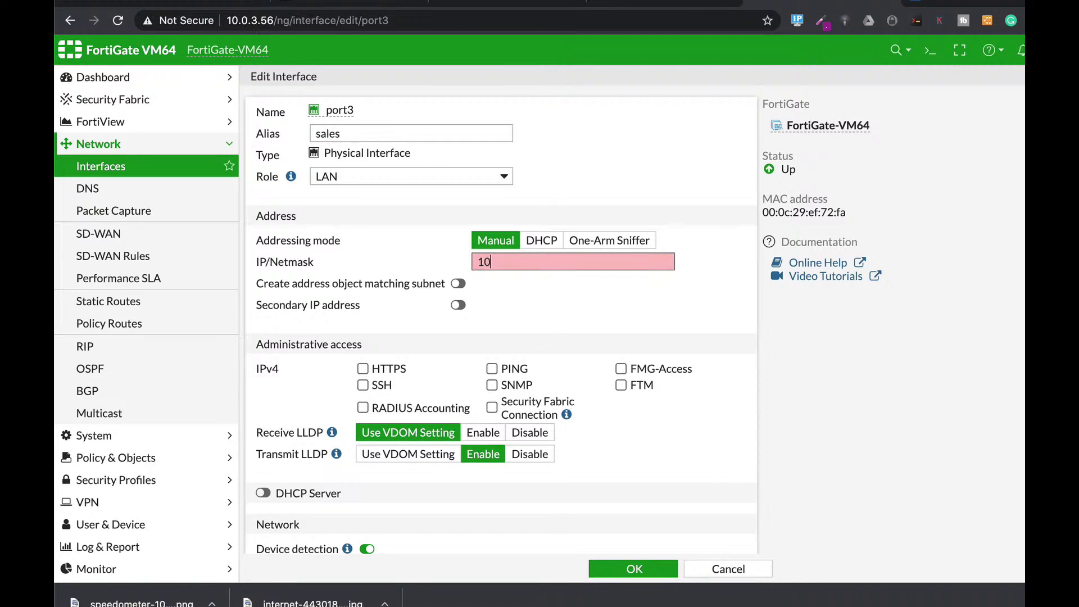
{"action": "type", "text": ".0.9.1/24"}
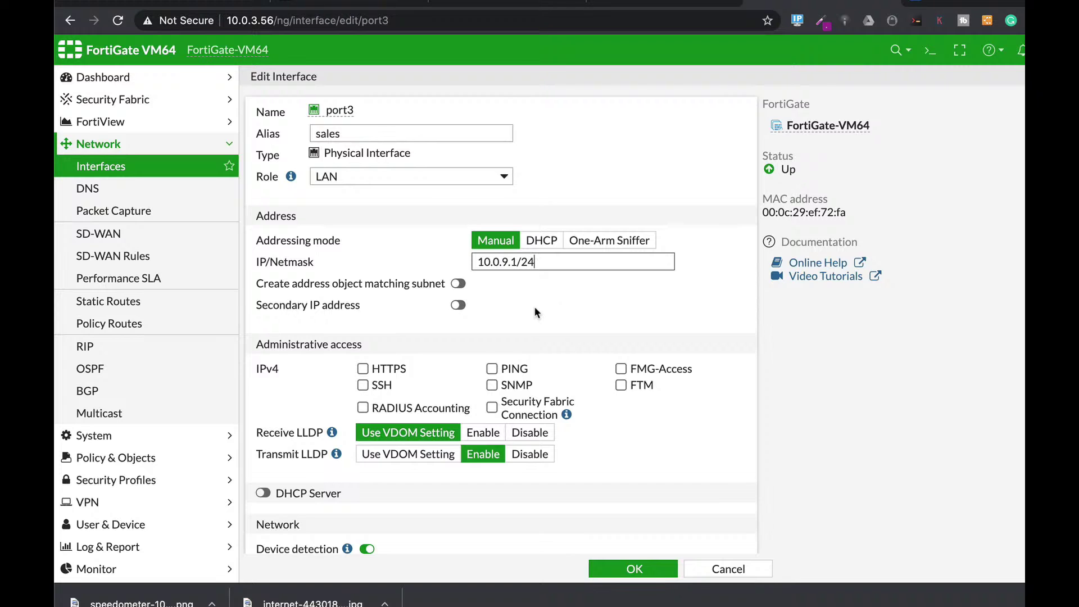
Allow HTTPS and SSH administrative access over IPv4 on the port3 interface
{"action": "scroll", "coordinate": [489, 368], "scroll_direction": "down", "scroll_amount": 2}
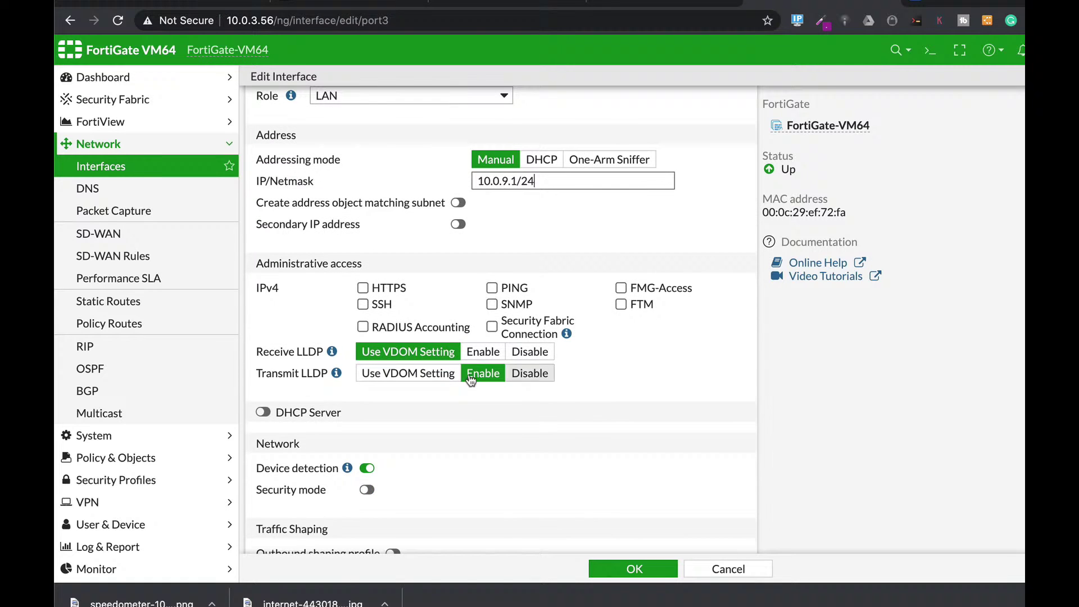
{"action": "left_click", "coordinate": [364, 289]}
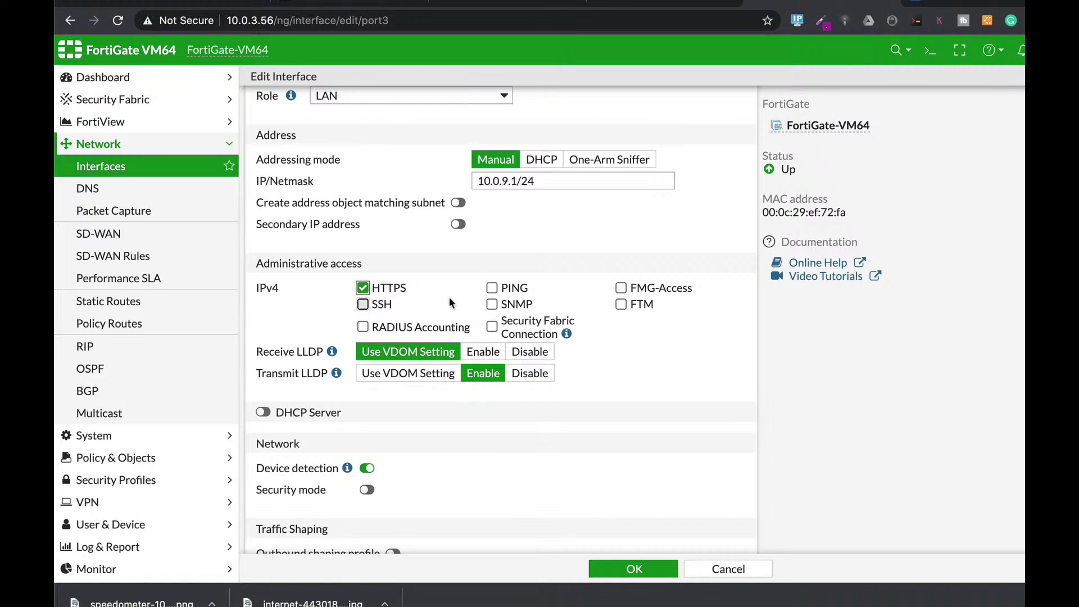
{"action": "left_click", "coordinate": [366, 307]}
Enable the DHCP server on port3 with the address range 10.0.9.2-10.0.9.10 and save the interface
{"action": "scroll", "coordinate": [458, 444], "scroll_direction": "down", "scroll_amount": 2}
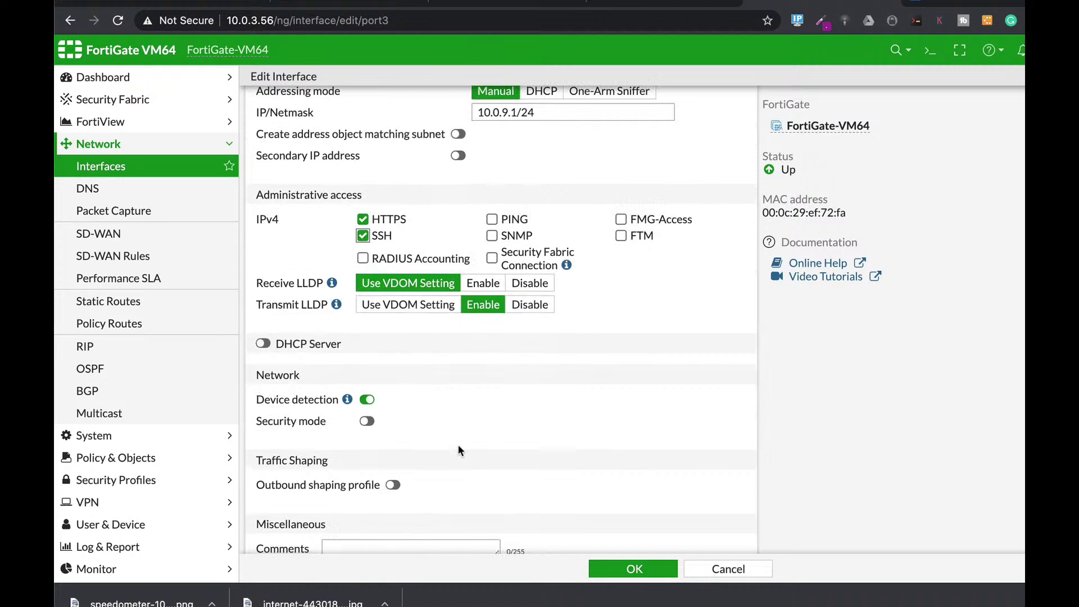
{"action": "left_click", "coordinate": [263, 344]}
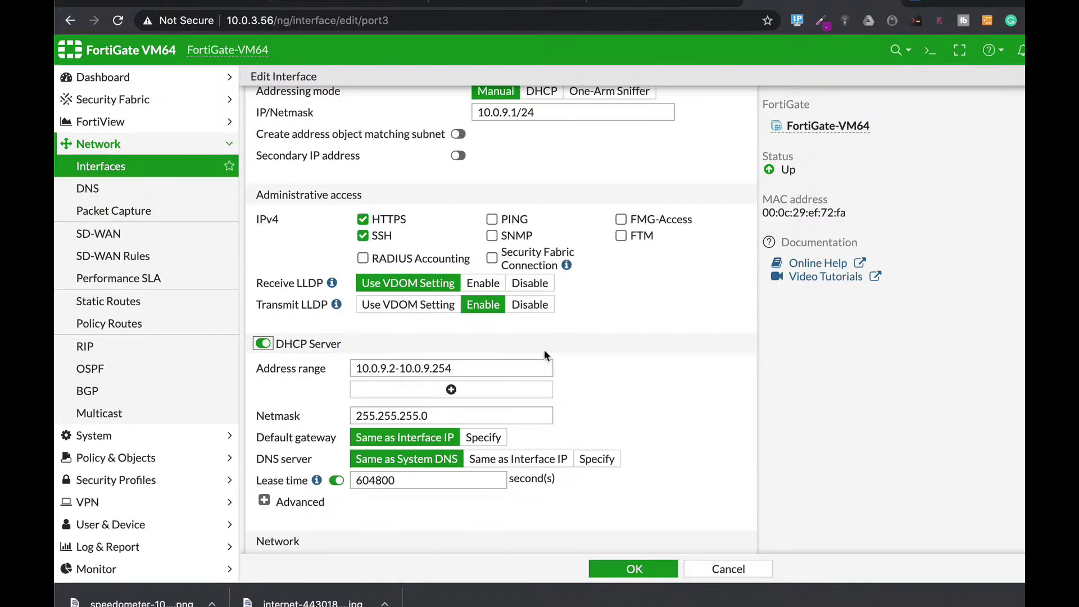
{"action": "left_click_drag", "start_coordinate": [438, 370], "coordinate": [479, 366]}
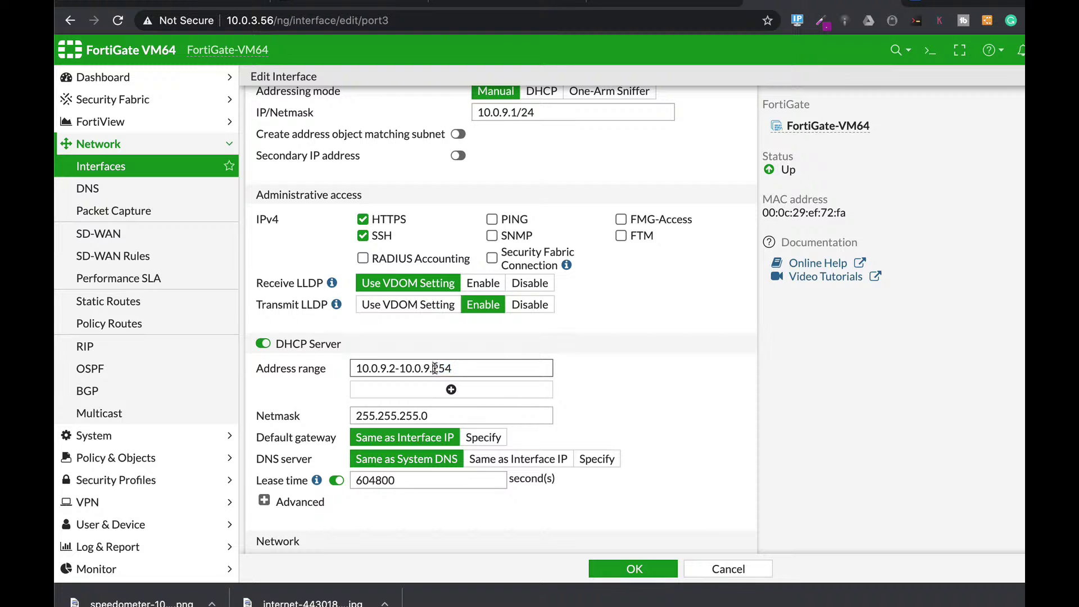
{"action": "left_click_drag", "start_coordinate": [434, 368], "coordinate": [465, 368]}
{"action": "type", "text": "10"}
{"action": "scroll", "coordinate": [638, 405], "scroll_direction": "down", "scroll_amount": 3}
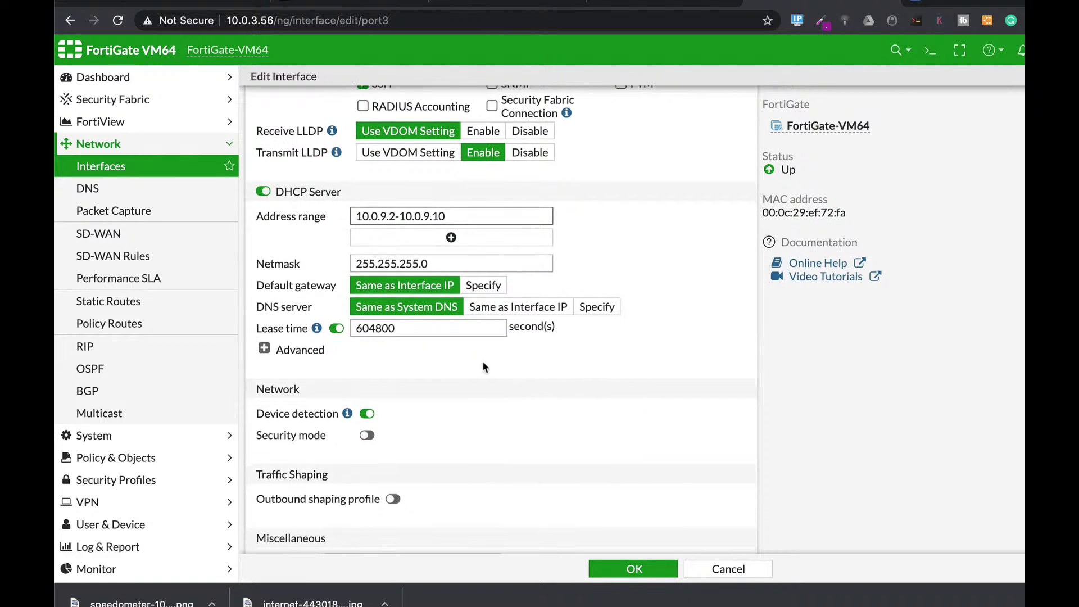
{"action": "scroll", "coordinate": [507, 407], "scroll_direction": "down", "scroll_amount": 1}
{"action": "scroll", "coordinate": [508, 407], "scroll_direction": "down", "scroll_amount": 1}
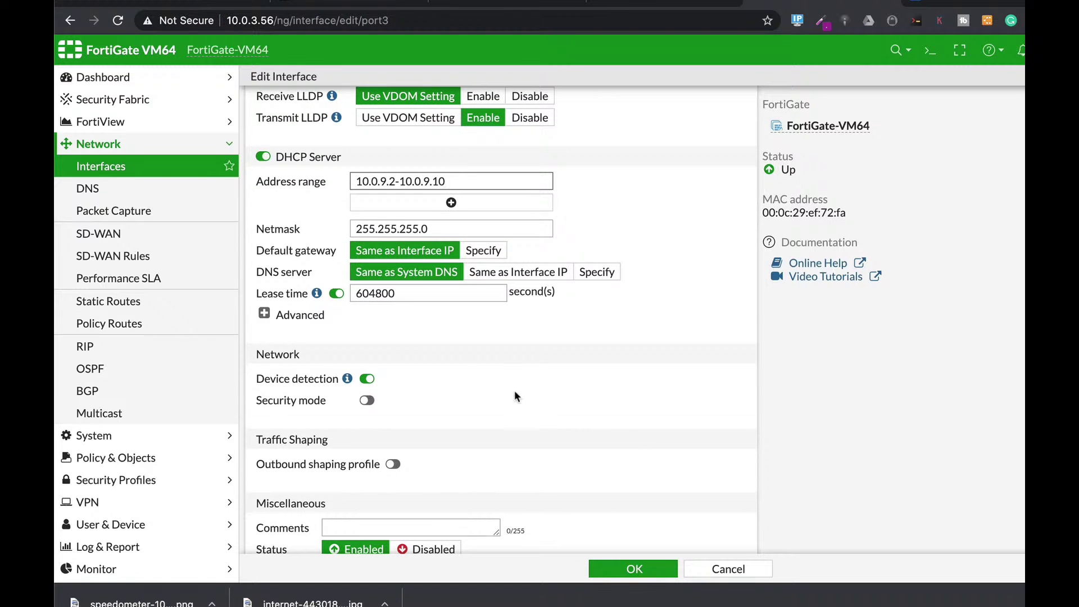
{"action": "left_click", "coordinate": [632, 569]}
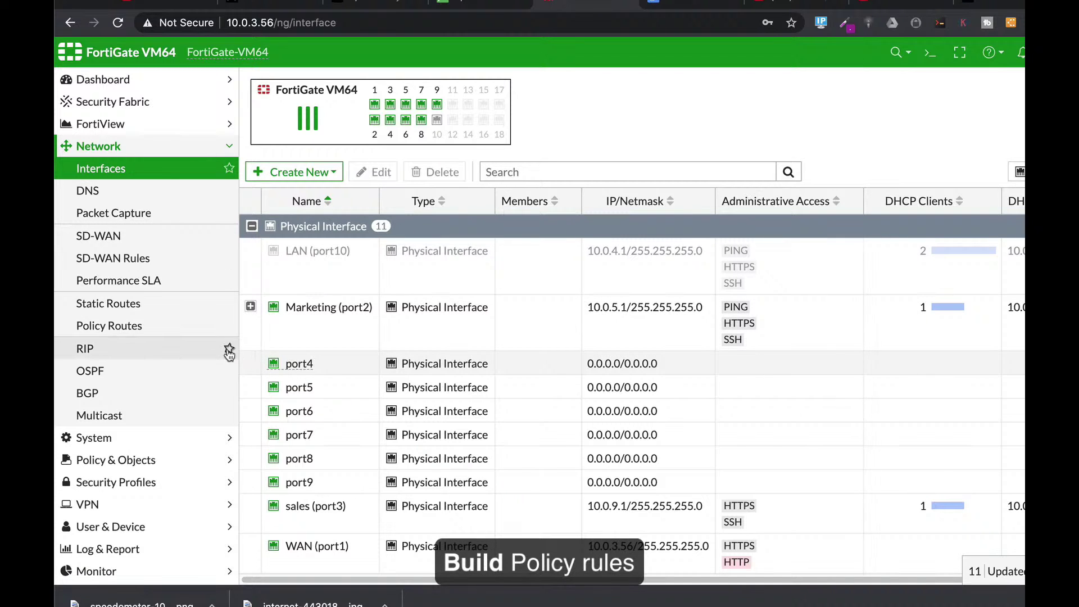
Start a new IPv4 policy named sales with sales (port3) as incoming and WAN (port1) as outgoing interface
{"action": "left_click", "coordinate": [116, 459]}
{"action": "left_click", "coordinate": [93, 218]}
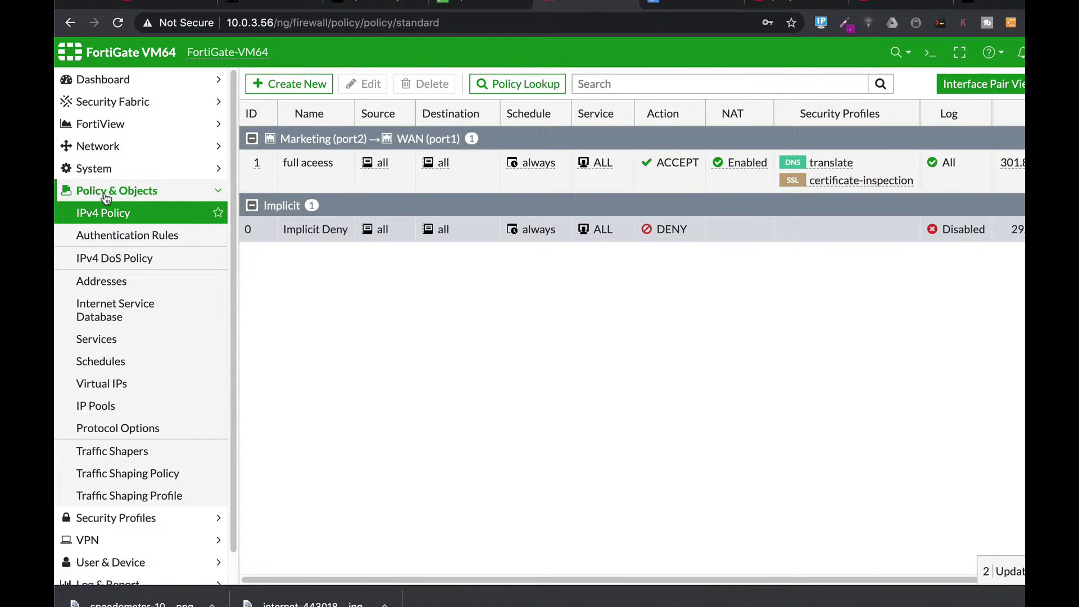
{"action": "left_click", "coordinate": [308, 84]}
{"action": "left_click", "coordinate": [421, 130]}
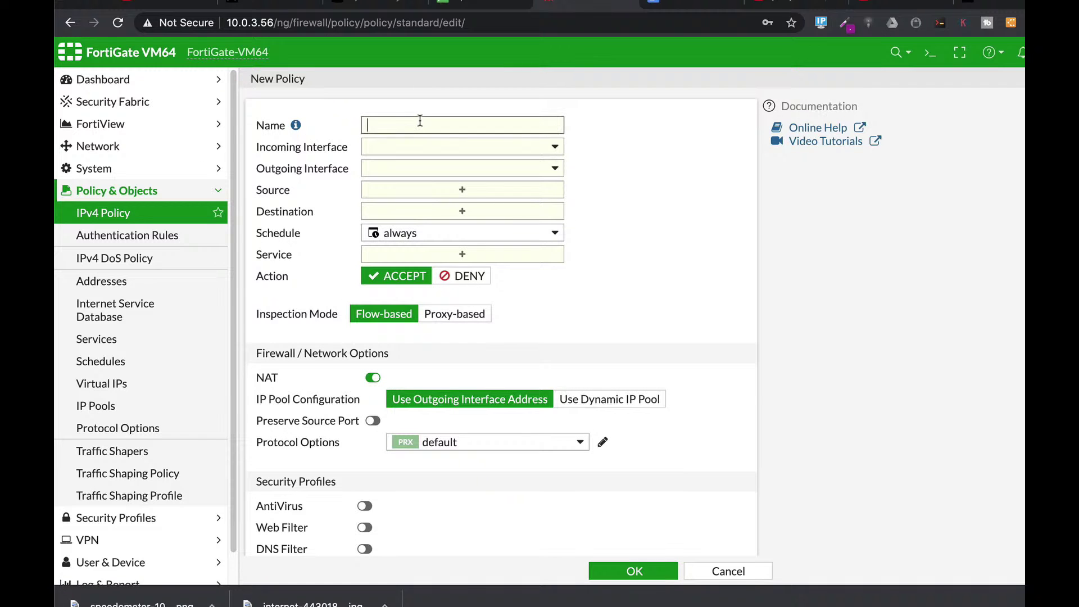
{"action": "type", "text": "sales"}
{"action": "left_click", "coordinate": [502, 147]}
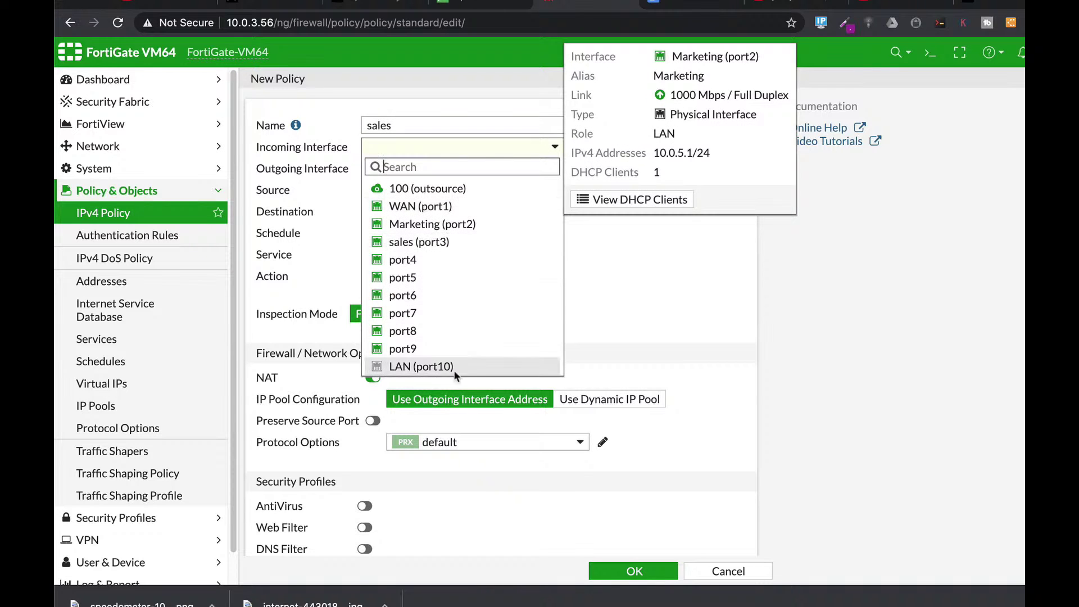
{"action": "left_click", "coordinate": [436, 243]}
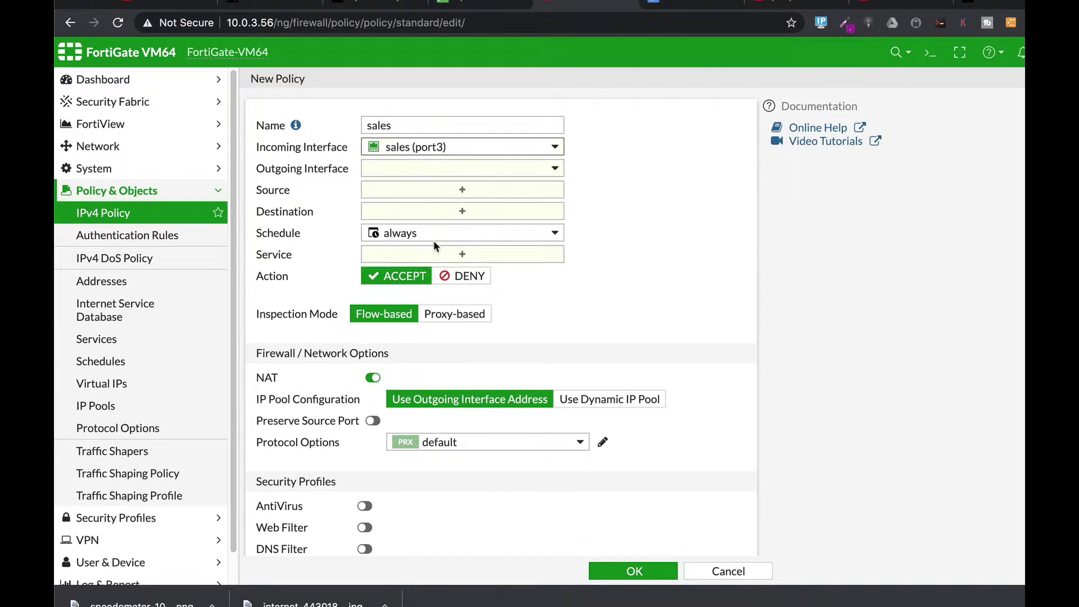
{"action": "left_click", "coordinate": [409, 168]}
{"action": "left_click", "coordinate": [408, 226]}
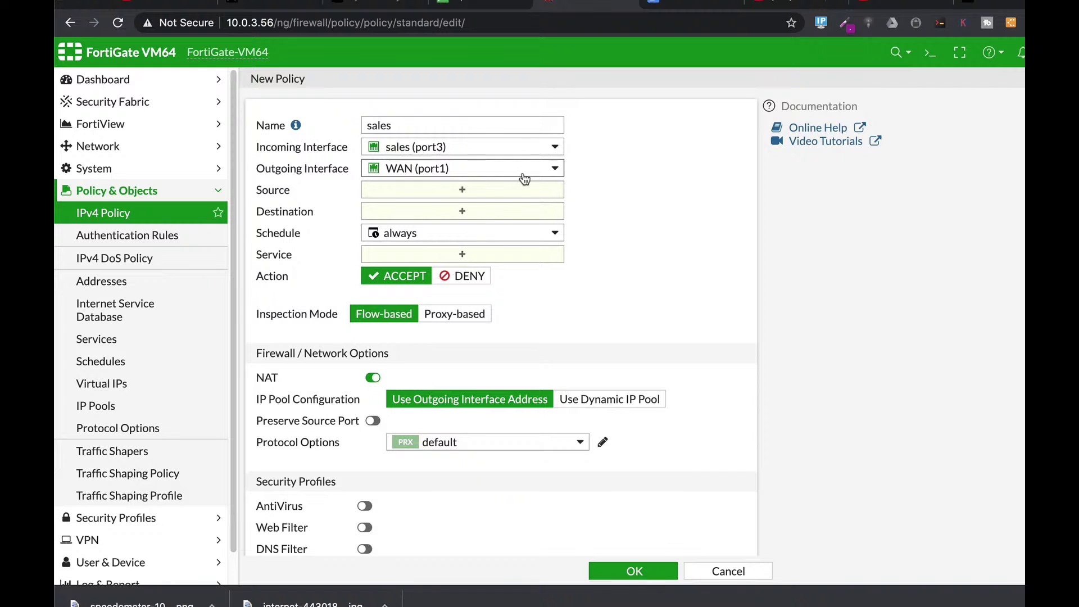
Set the sales policy's source and destination to all and its service to ALL
{"action": "left_click", "coordinate": [495, 196]}
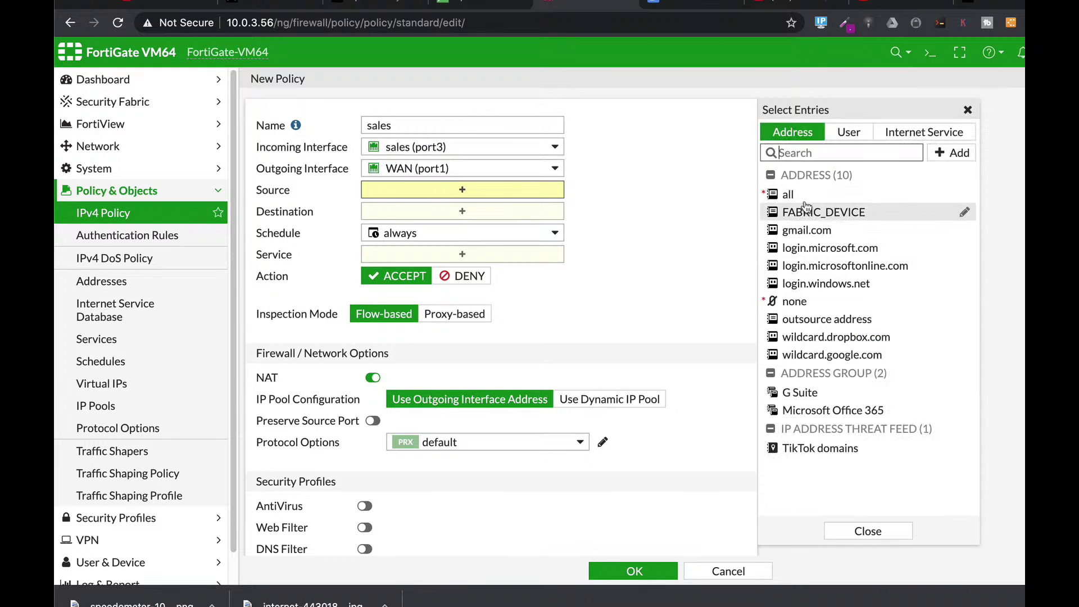
{"action": "left_click", "coordinate": [795, 196]}
{"action": "left_click", "coordinate": [409, 225]}
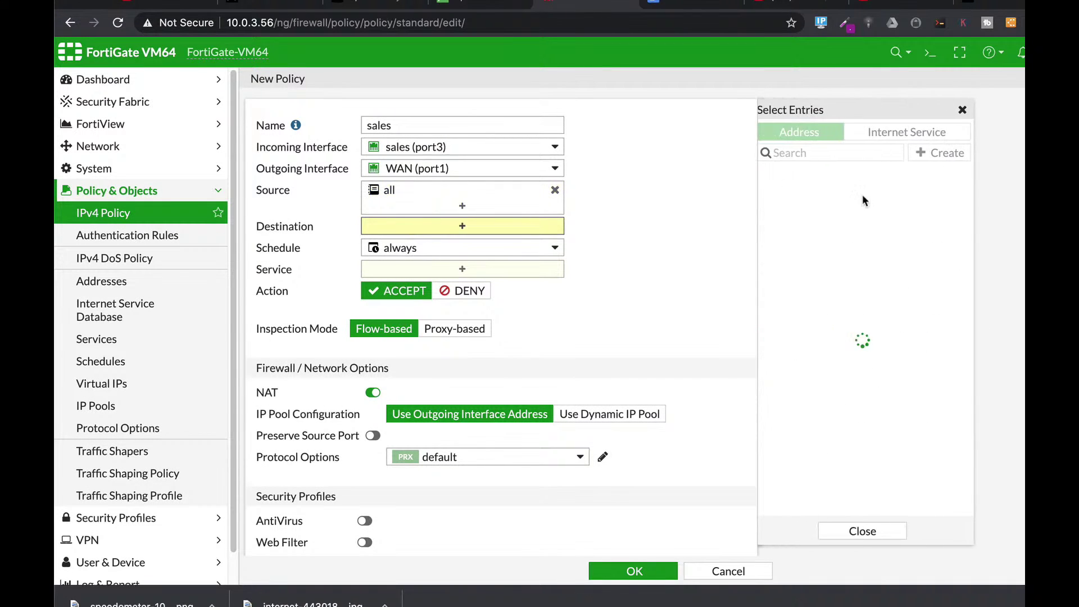
{"action": "left_click", "coordinate": [790, 195]}
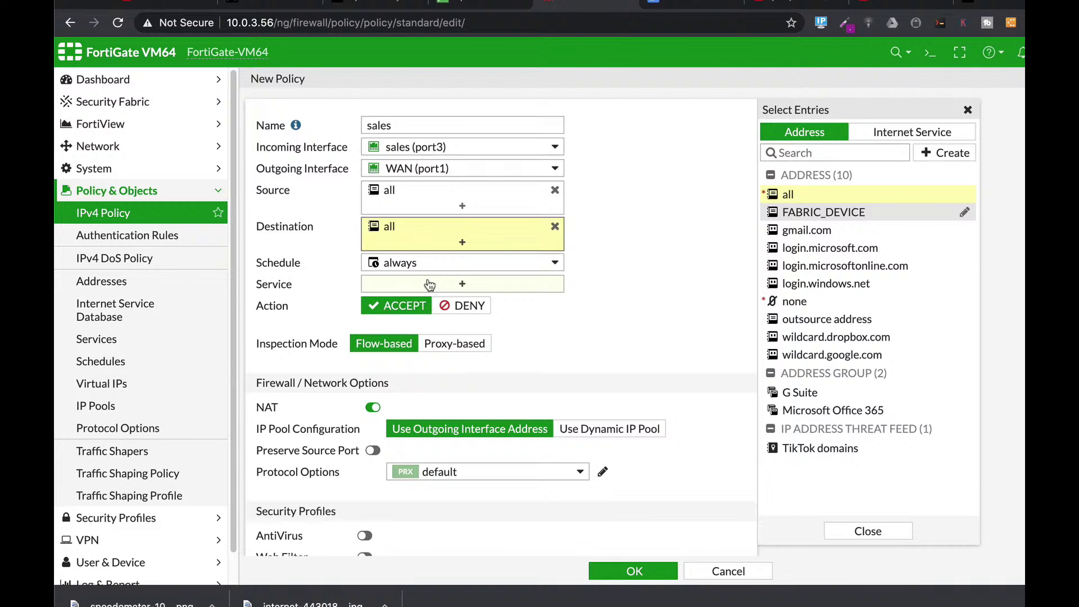
{"action": "left_click", "coordinate": [462, 286]}
{"action": "left_click", "coordinate": [793, 190]}
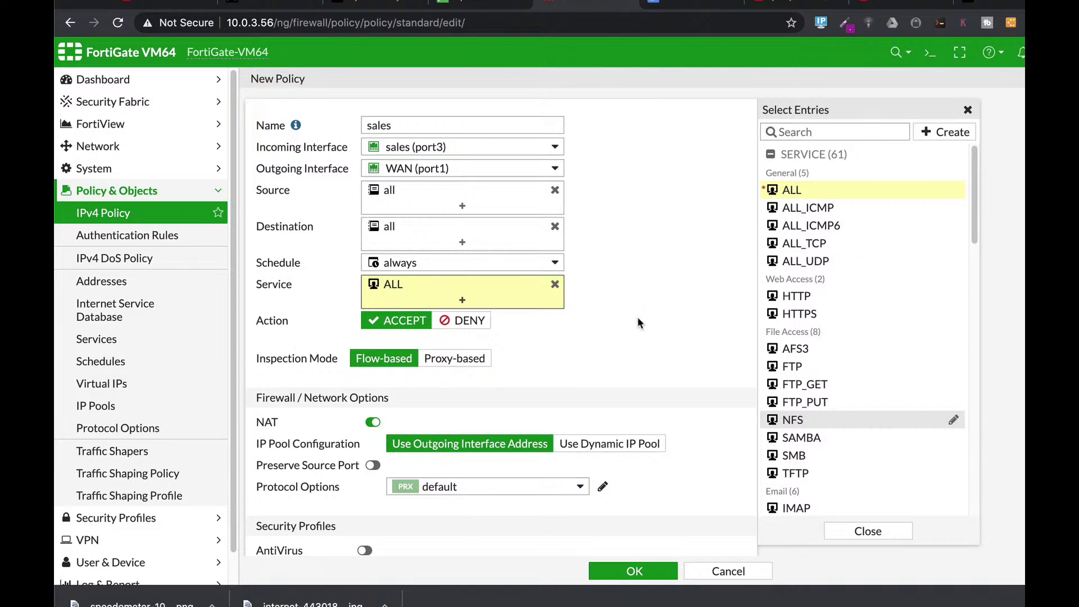
Set the sales policy to log allowed traffic for all sessions and save the policy
{"action": "scroll", "coordinate": [674, 318], "scroll_direction": "down", "scroll_amount": 6}
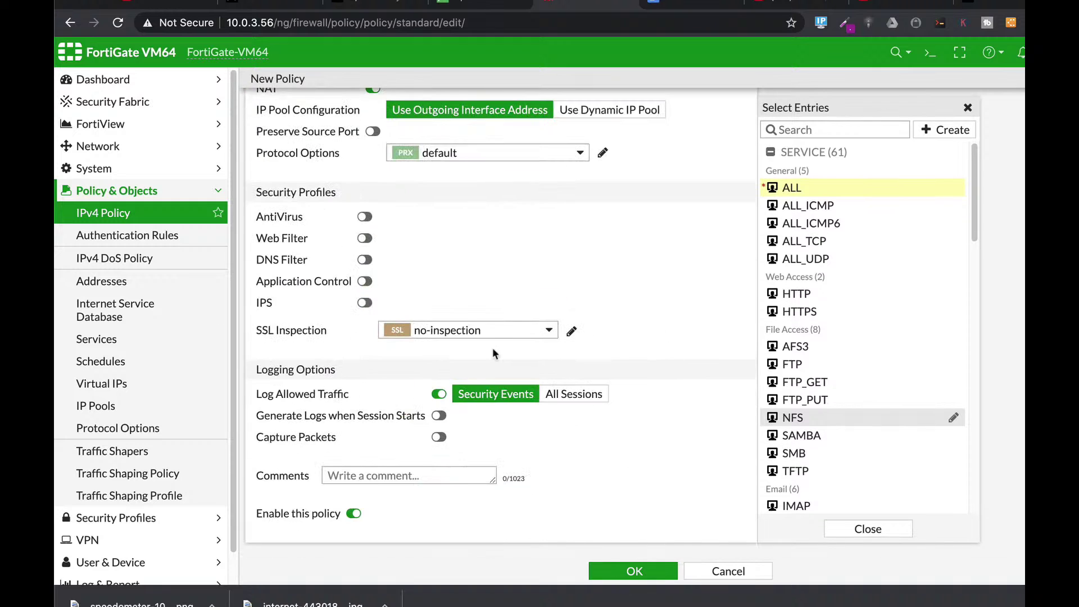
{"action": "scroll", "coordinate": [377, 124], "scroll_direction": "up", "scroll_amount": 1}
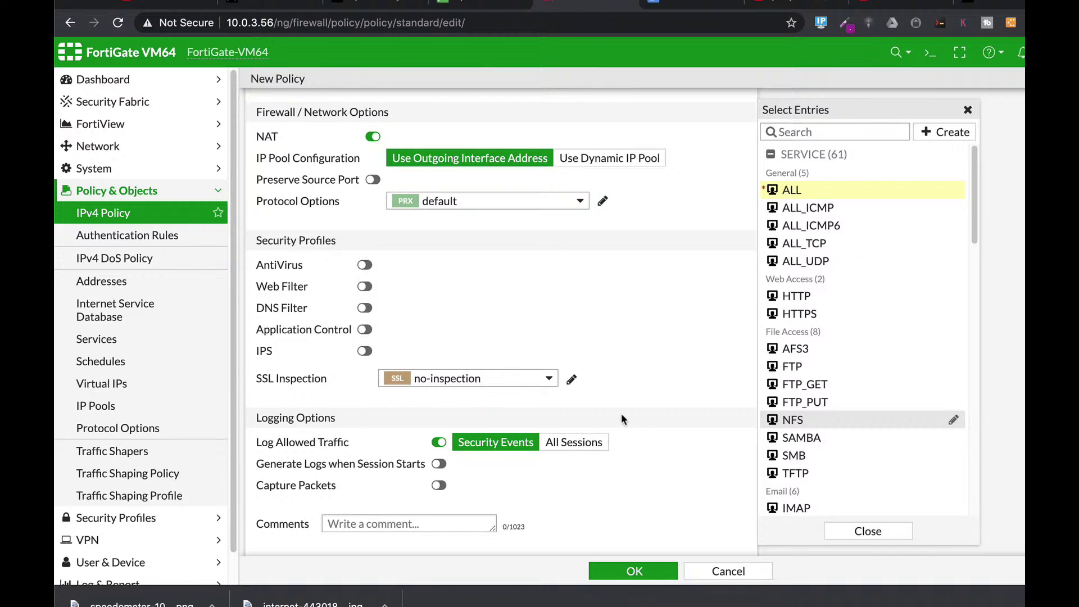
{"action": "scroll", "coordinate": [655, 398], "scroll_direction": "down", "scroll_amount": 1}
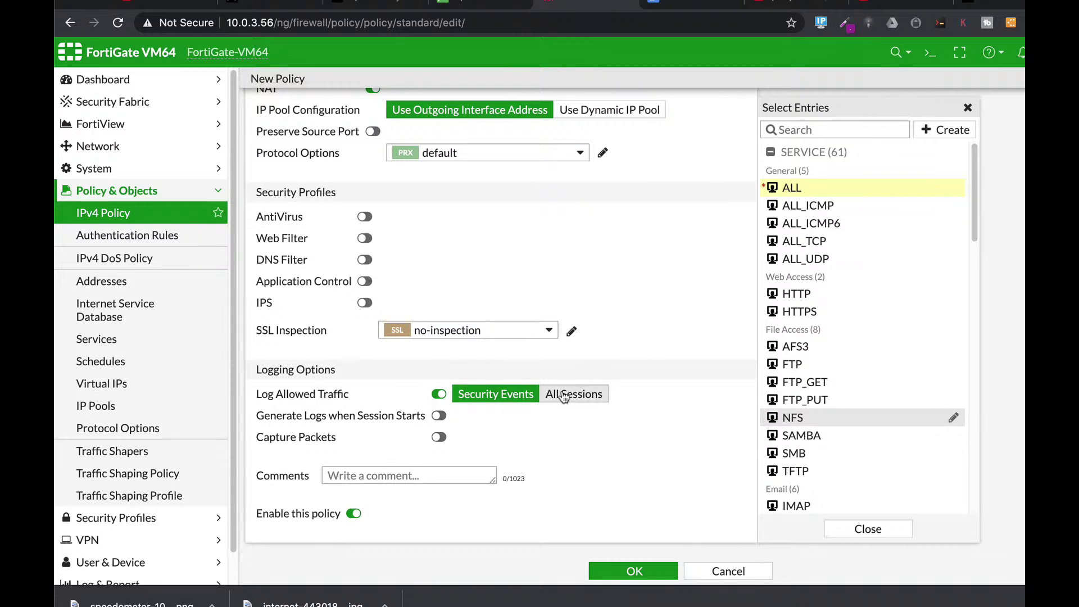
{"action": "left_click", "coordinate": [563, 397]}
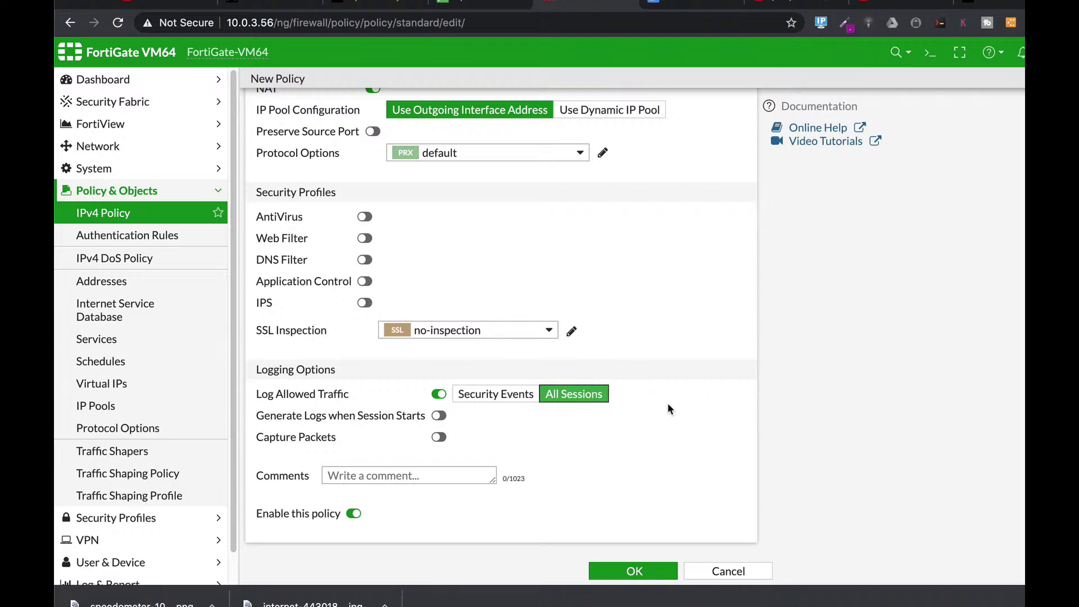
{"action": "left_click", "coordinate": [634, 571]}
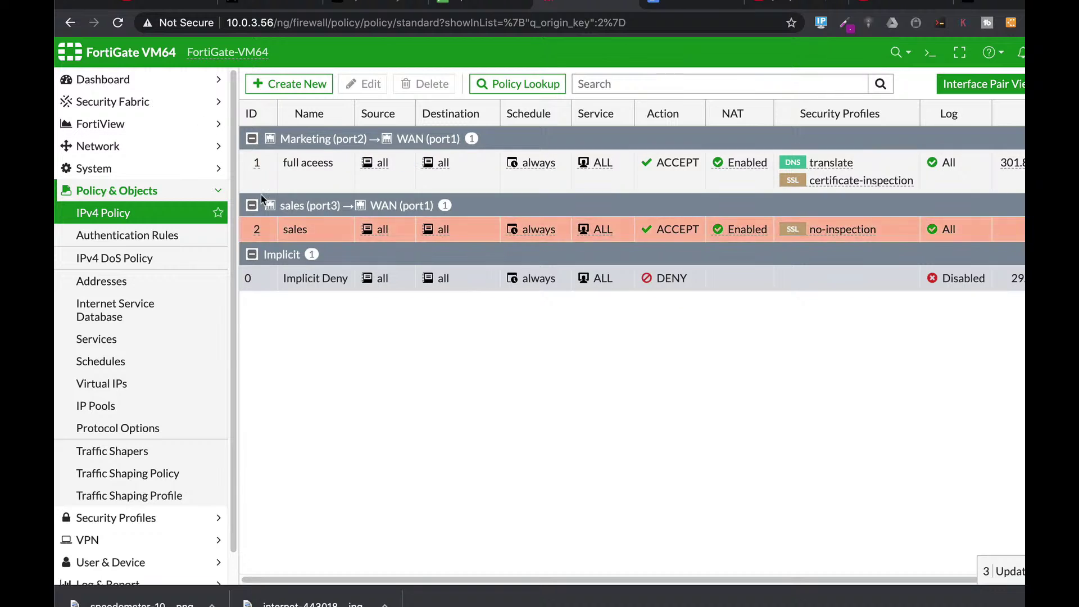
Start another IPv4 policy named marketing with Marketing (port2) as incoming and WAN (port1) as outgoing interface
{"action": "left_click", "coordinate": [305, 85]}
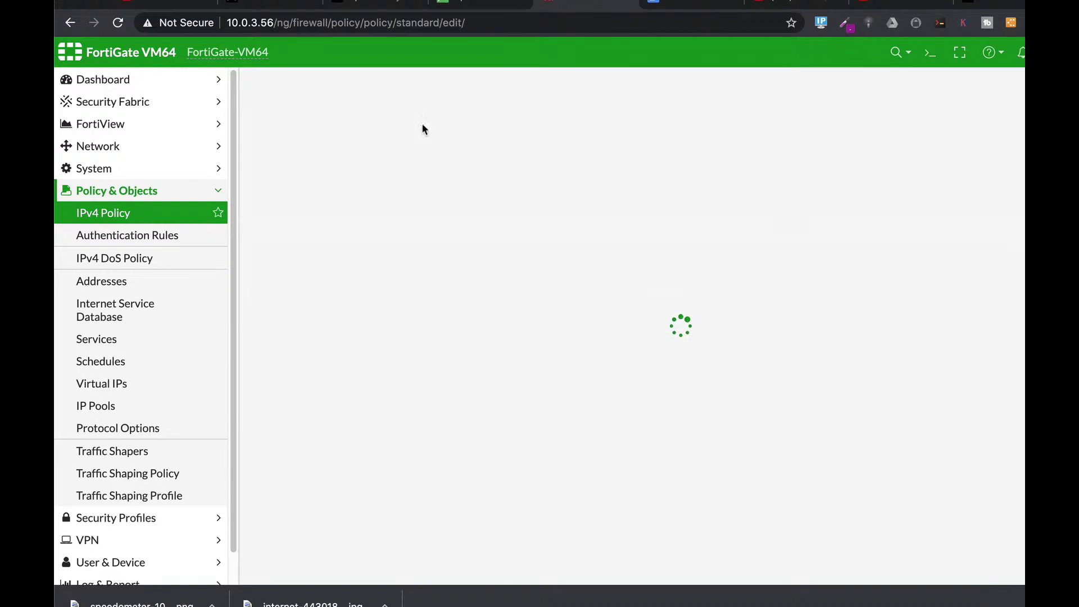
{"action": "left_click", "coordinate": [399, 125]}
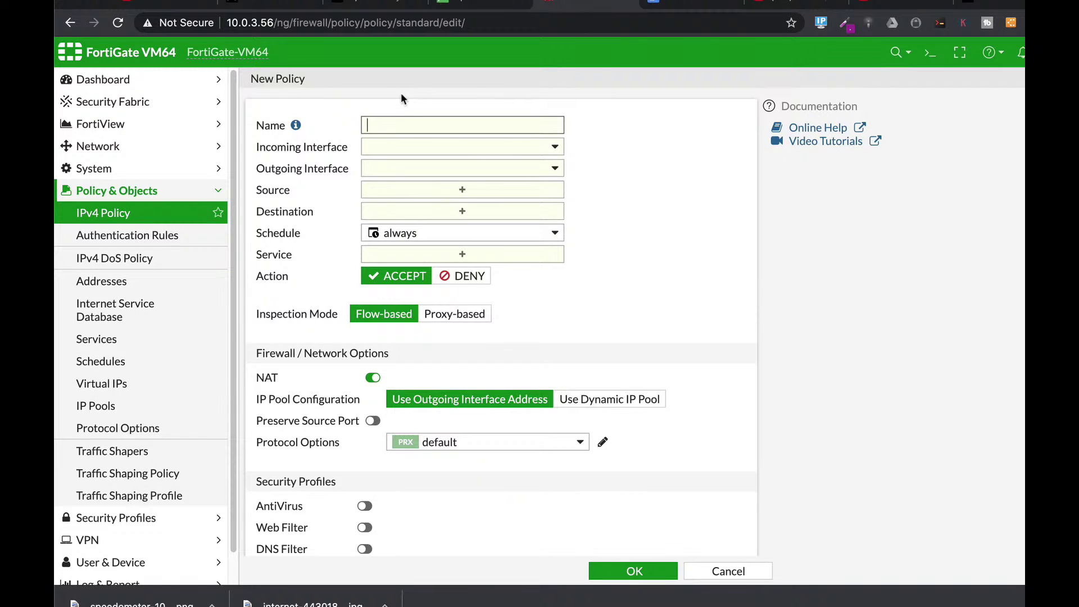
{"action": "type", "text": "marketing"}
{"action": "left_click", "coordinate": [402, 147]}
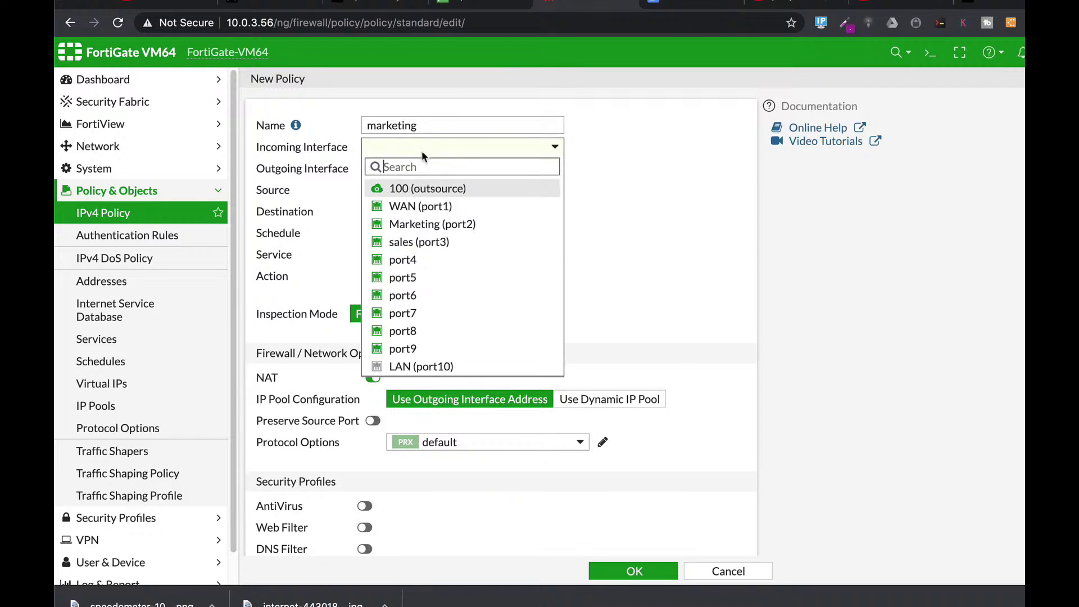
{"action": "left_click", "coordinate": [421, 224]}
{"action": "left_click", "coordinate": [416, 168]}
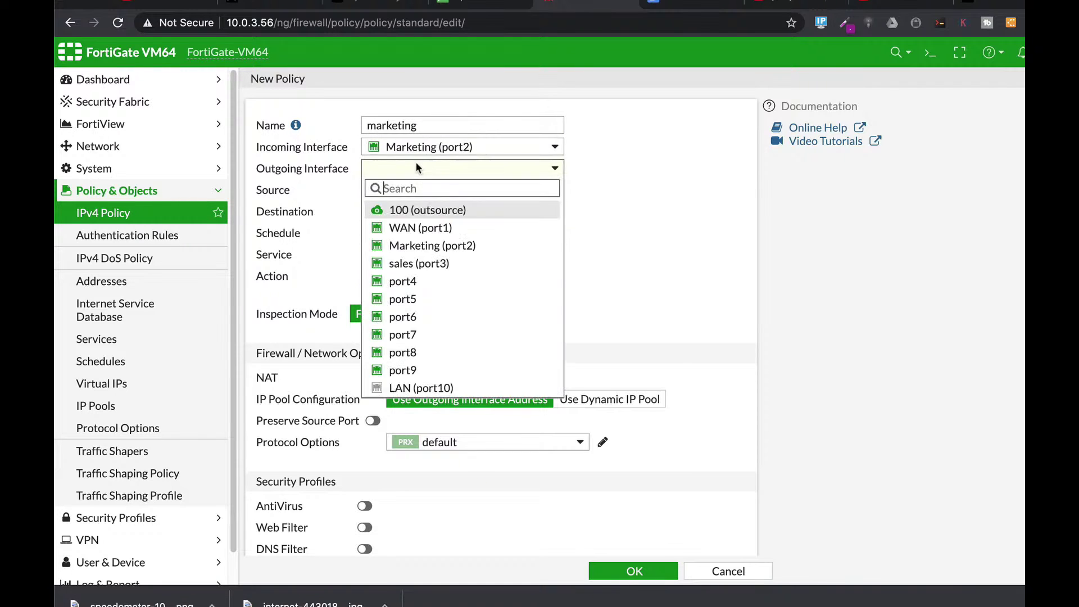
{"action": "left_click", "coordinate": [419, 227]}
Set the marketing policy's source and destination to all and its service to ALL
{"action": "left_click", "coordinate": [427, 191]}
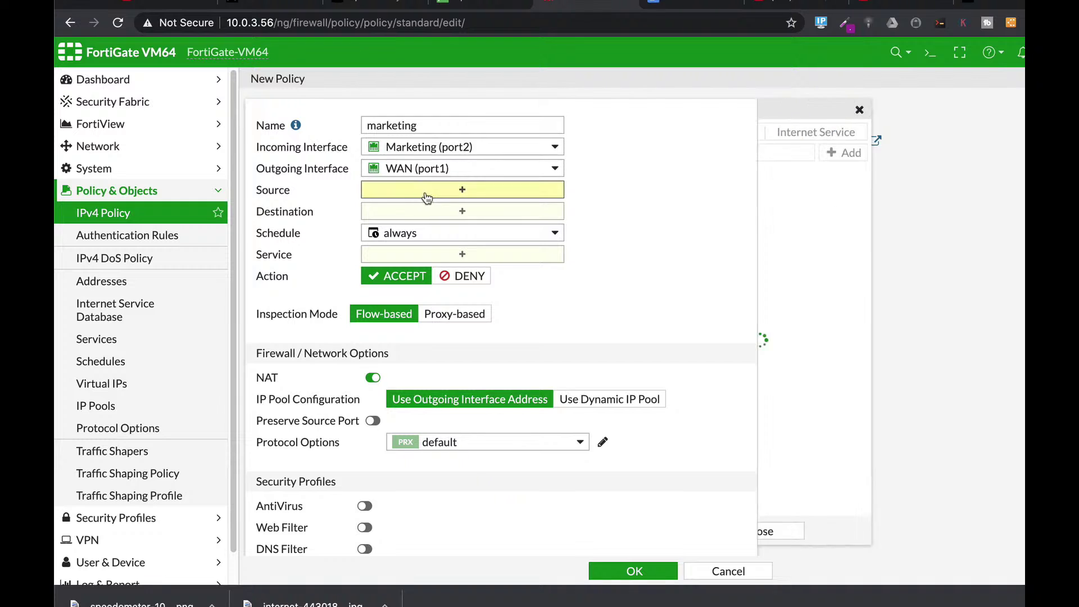
{"action": "left_click", "coordinate": [836, 197]}
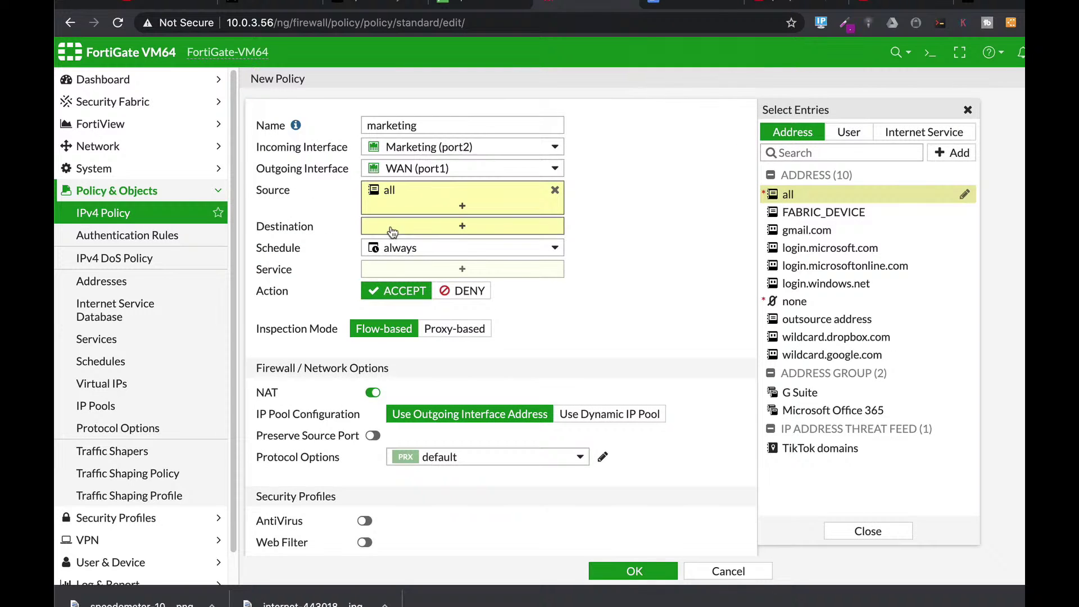
{"action": "left_click", "coordinate": [450, 225]}
{"action": "left_click", "coordinate": [798, 195]}
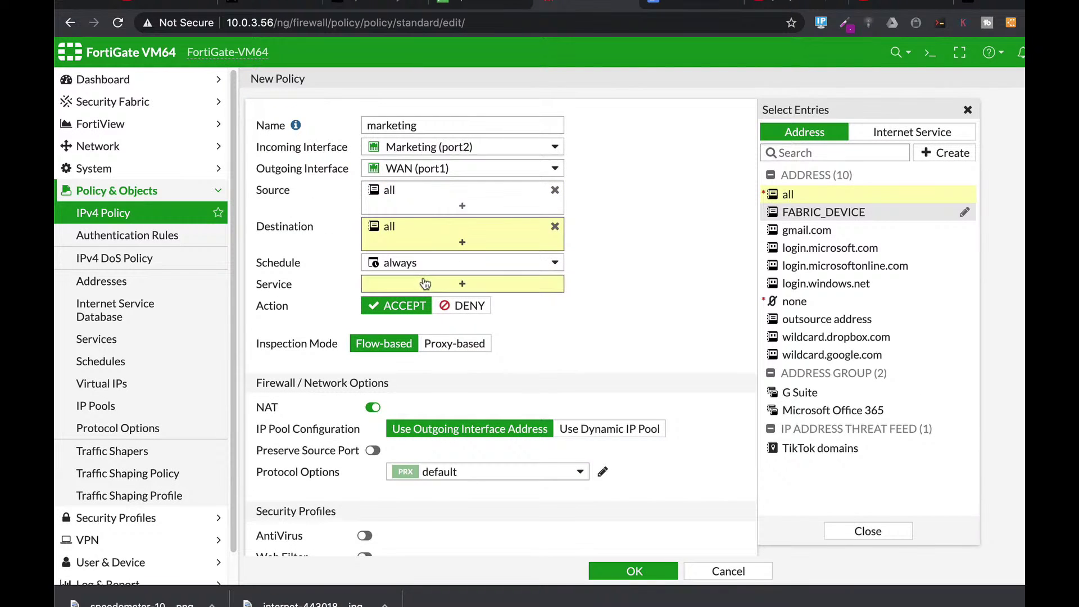
{"action": "left_click", "coordinate": [793, 187]}
Set the marketing policy to log allowed traffic for all sessions and save the policy
{"action": "scroll", "coordinate": [622, 409], "scroll_direction": "down", "scroll_amount": 5}
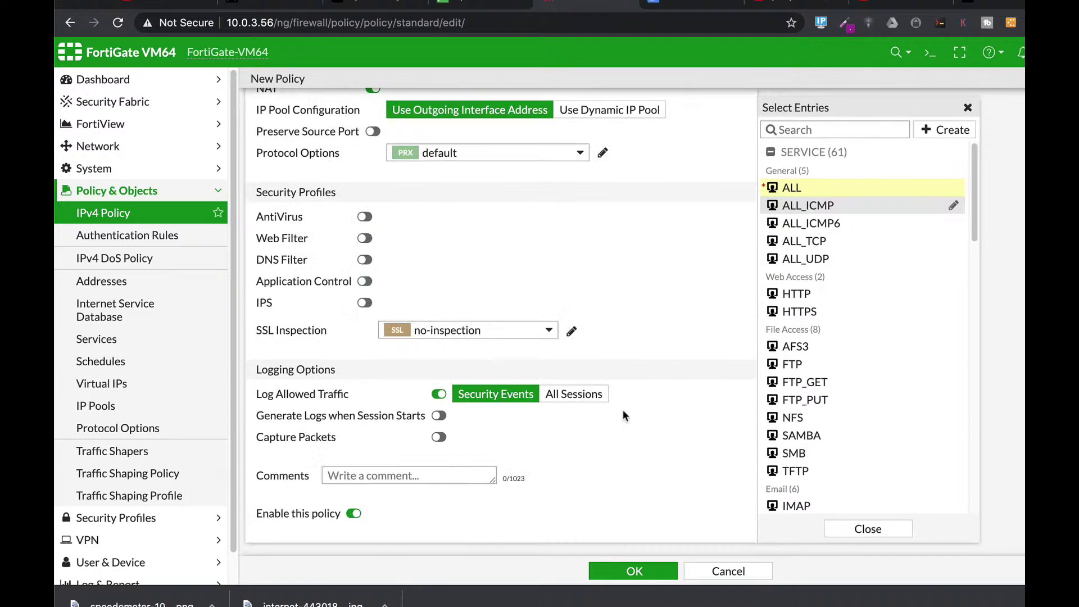
{"action": "left_click", "coordinate": [574, 394]}
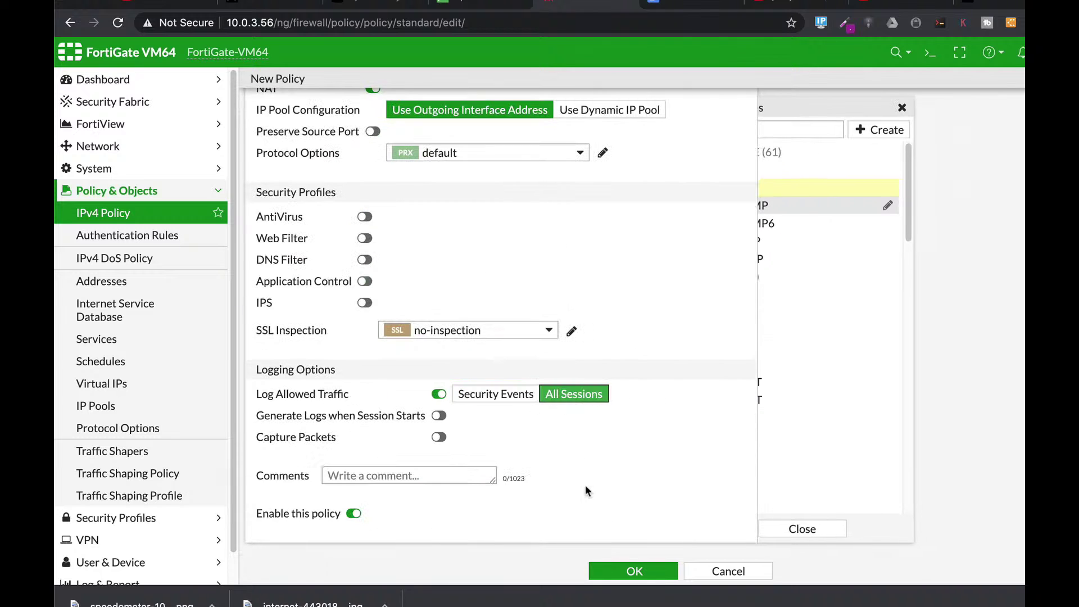
{"action": "left_click", "coordinate": [634, 571]}
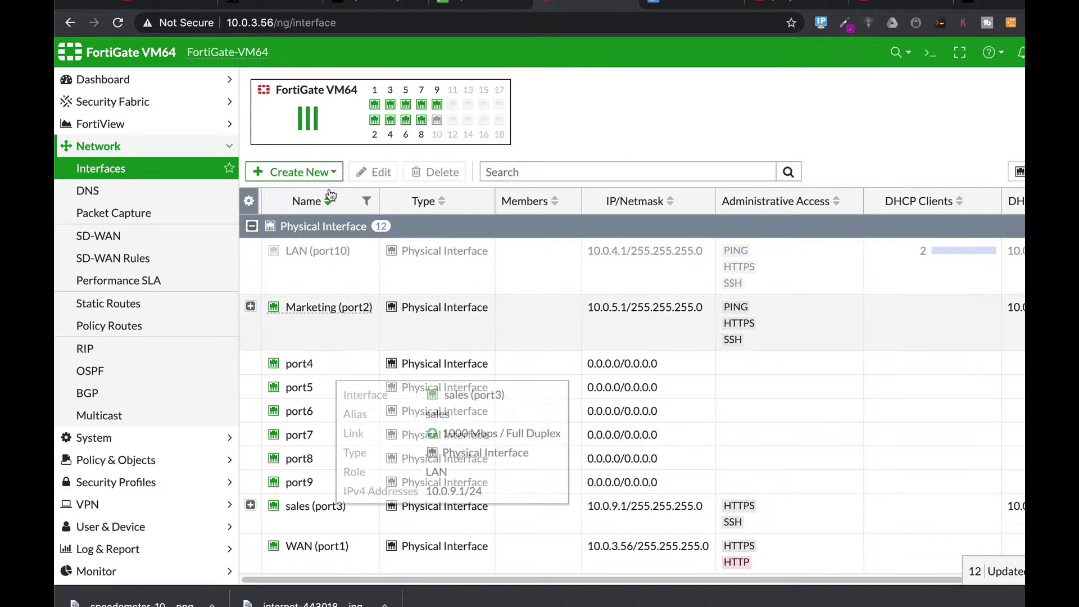
Start a new VLAN interface named outsource2 with VLAN ID 300
{"action": "left_click", "coordinate": [312, 172]}
{"action": "left_click", "coordinate": [316, 190]}
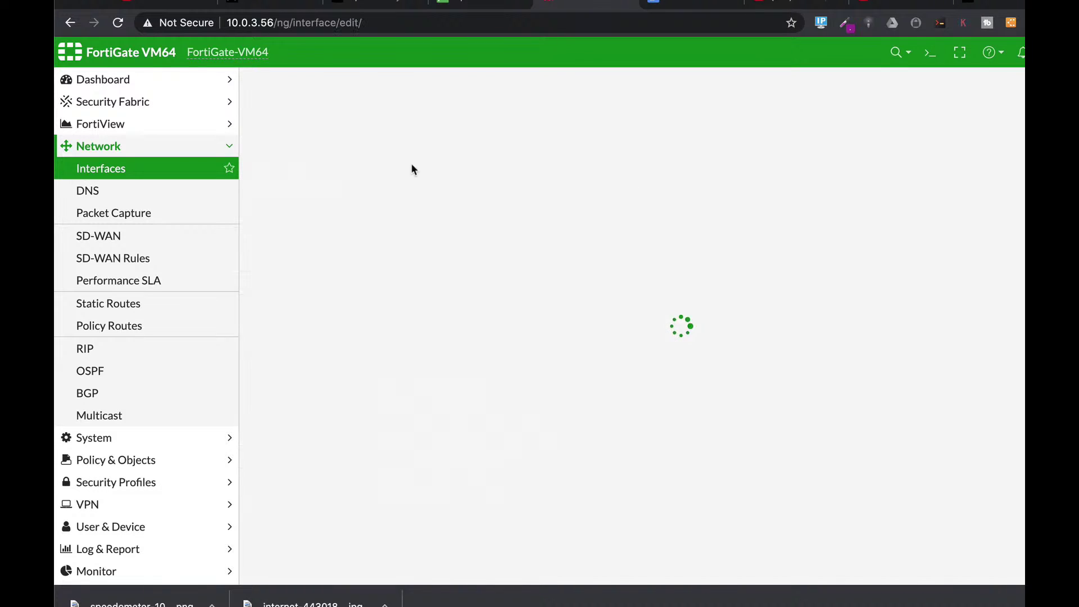
{"action": "left_click", "coordinate": [351, 110]}
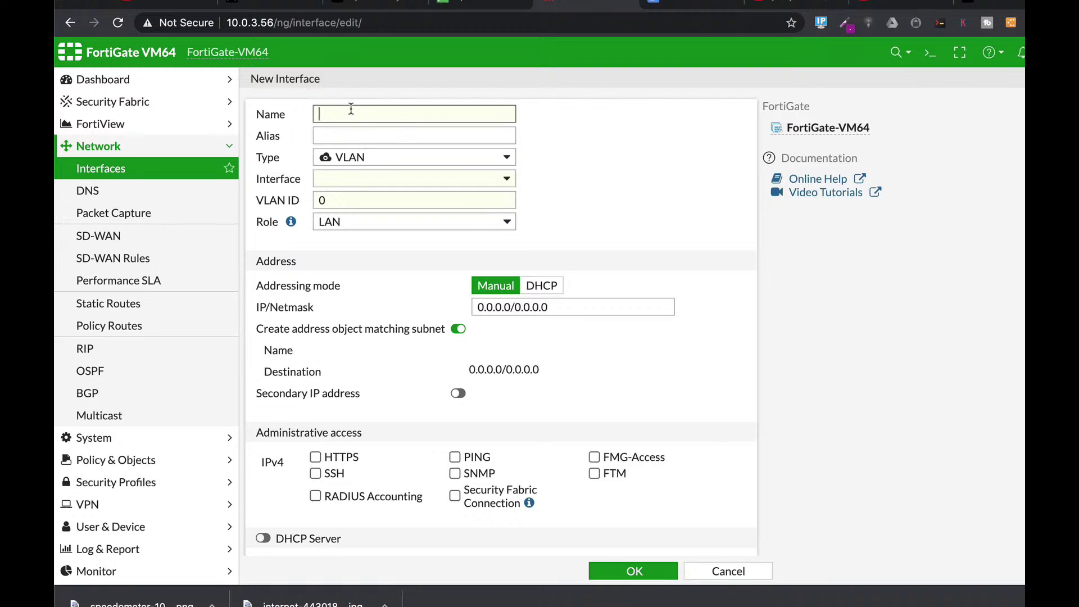
{"action": "type", "text": "outsource2"}
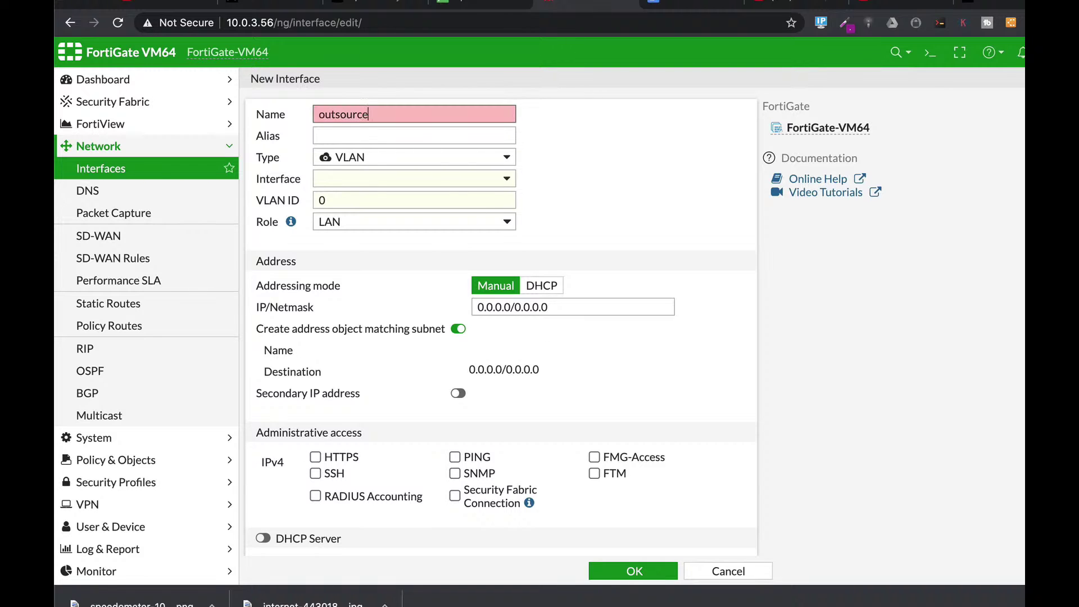
{"action": "left_click", "coordinate": [377, 137]}
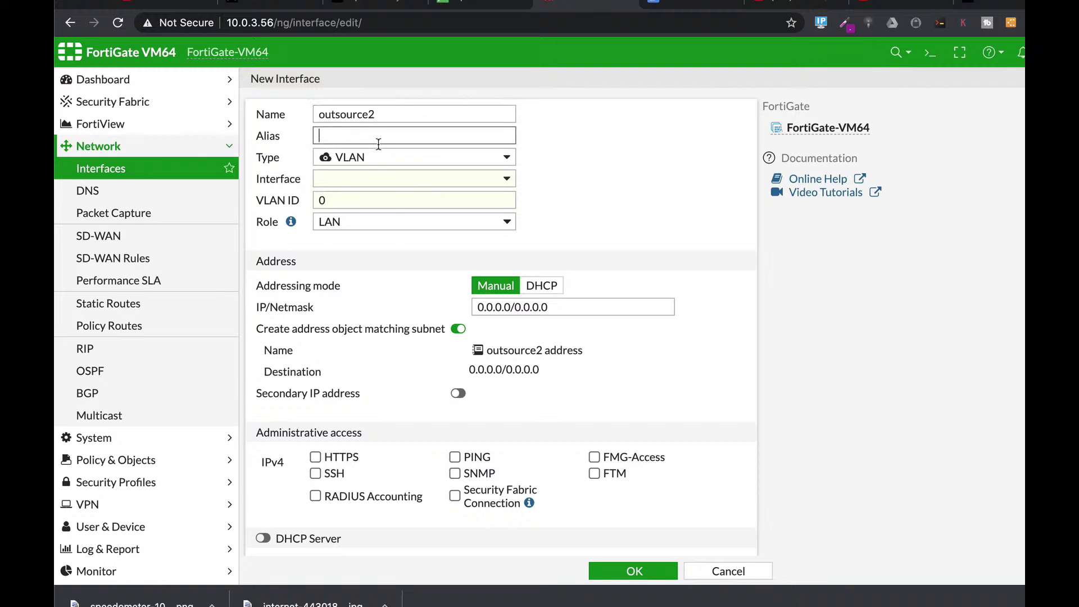
{"action": "left_click", "coordinate": [354, 201]}
{"action": "key", "text": "BackSpace"}
{"action": "type", "text": "300"}
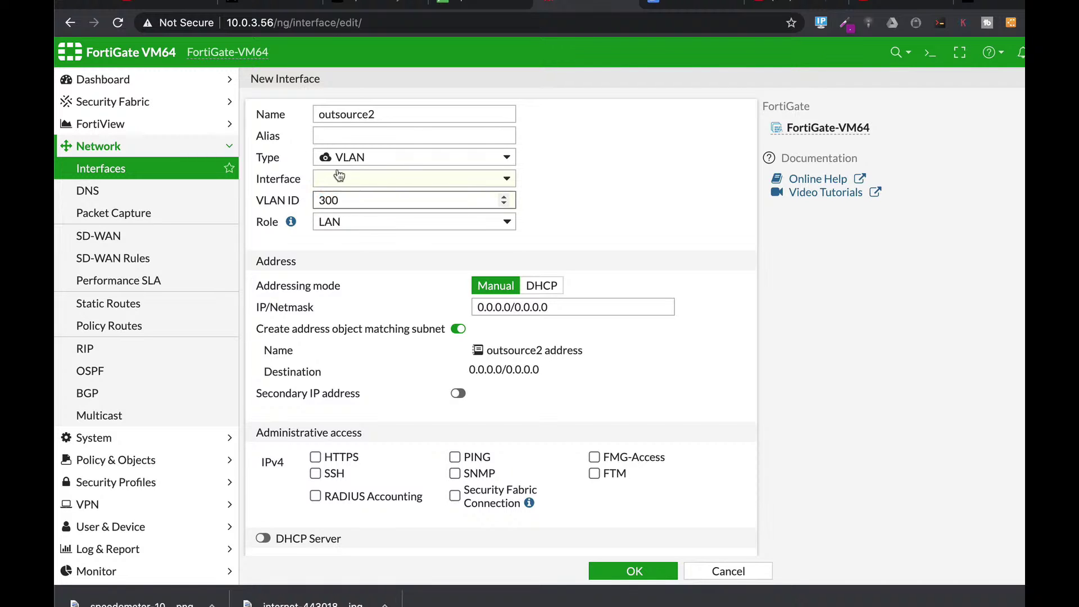
Give the outsource2 VLAN the alias 300 and attach it to the sales (port3) interface
{"action": "left_click", "coordinate": [341, 134]}
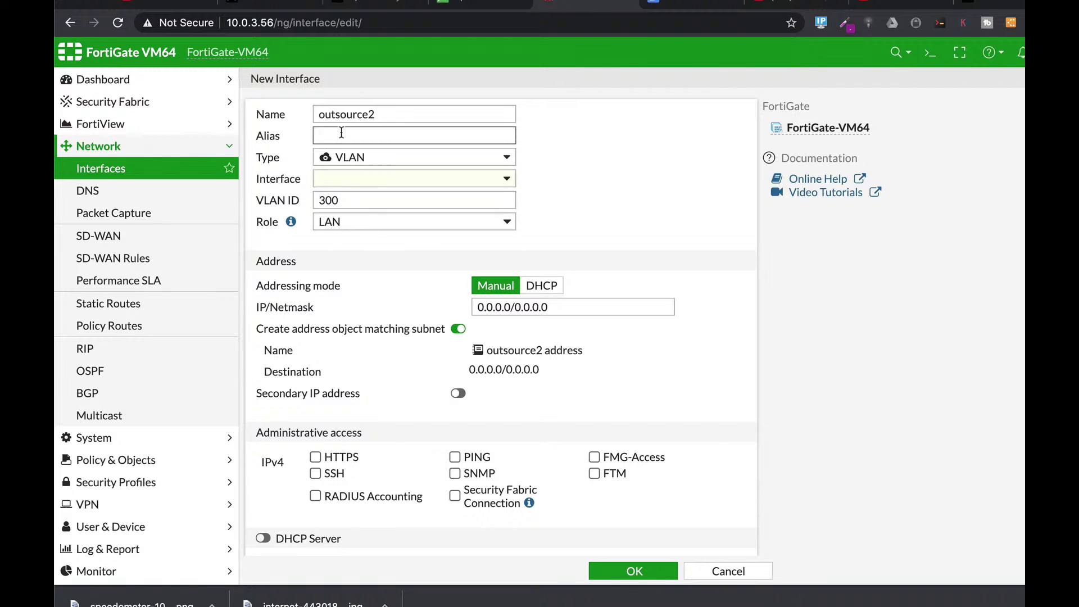
{"action": "type", "text": "300"}
{"action": "left_click", "coordinate": [357, 178]}
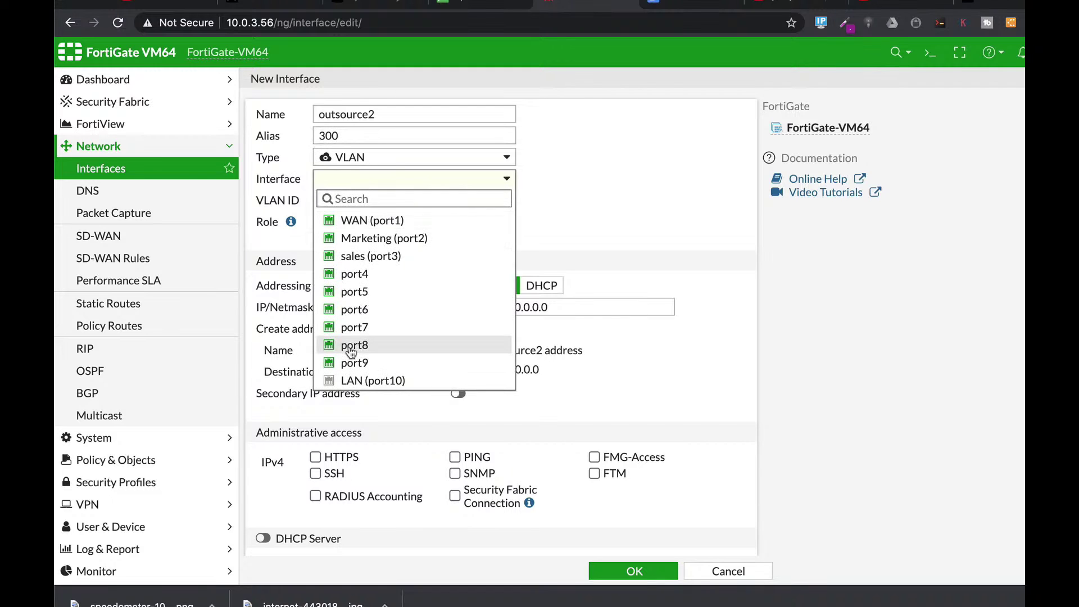
{"action": "left_click", "coordinate": [357, 256]}
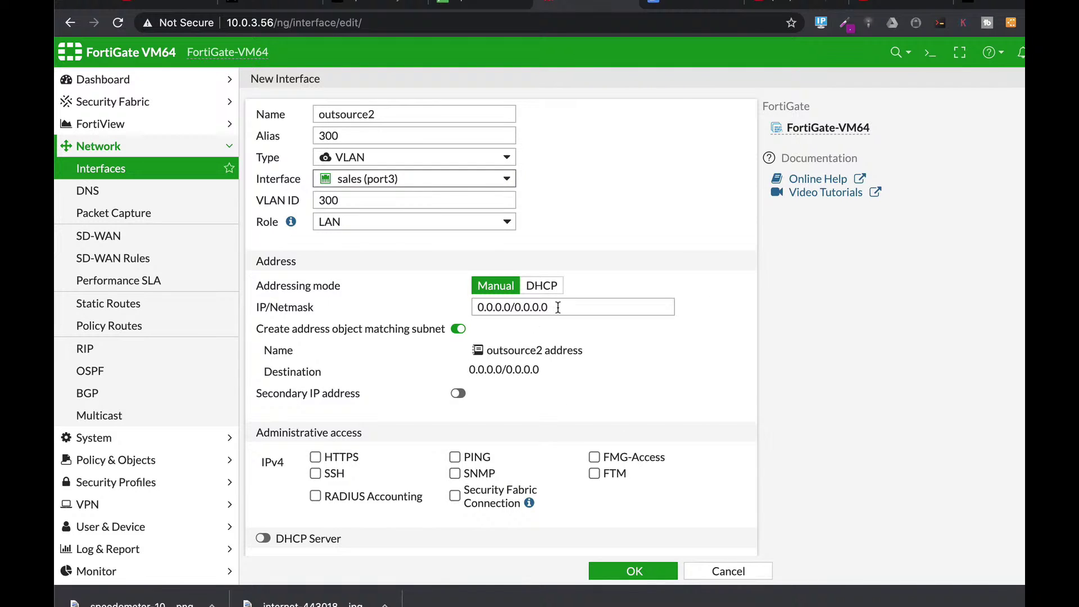
Set outsource2's IP/netmask to 192.168.2.1/24 and allow HTTPS and SSH administrative access
{"action": "left_click_drag", "start_coordinate": [556, 307], "coordinate": [457, 307]}
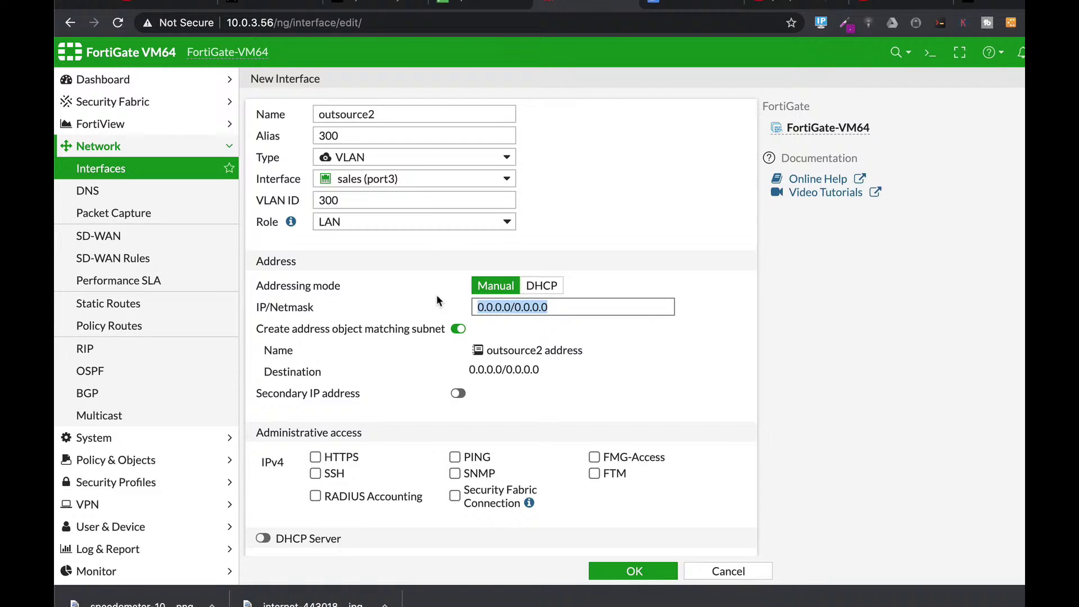
{"action": "type", "text": "192."}
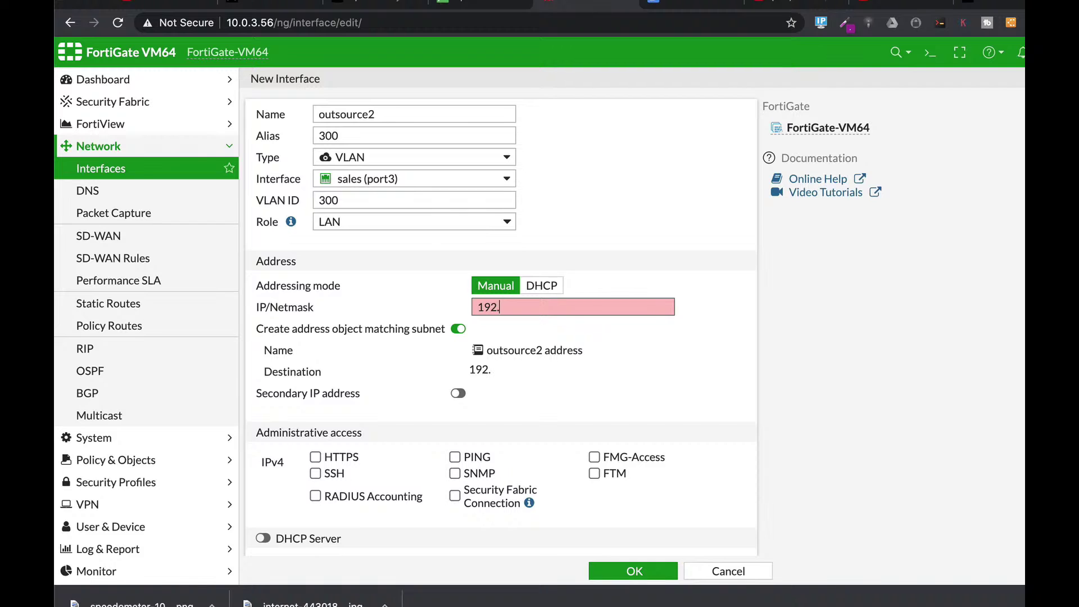
{"action": "type", "text": "168.2.1/24"}
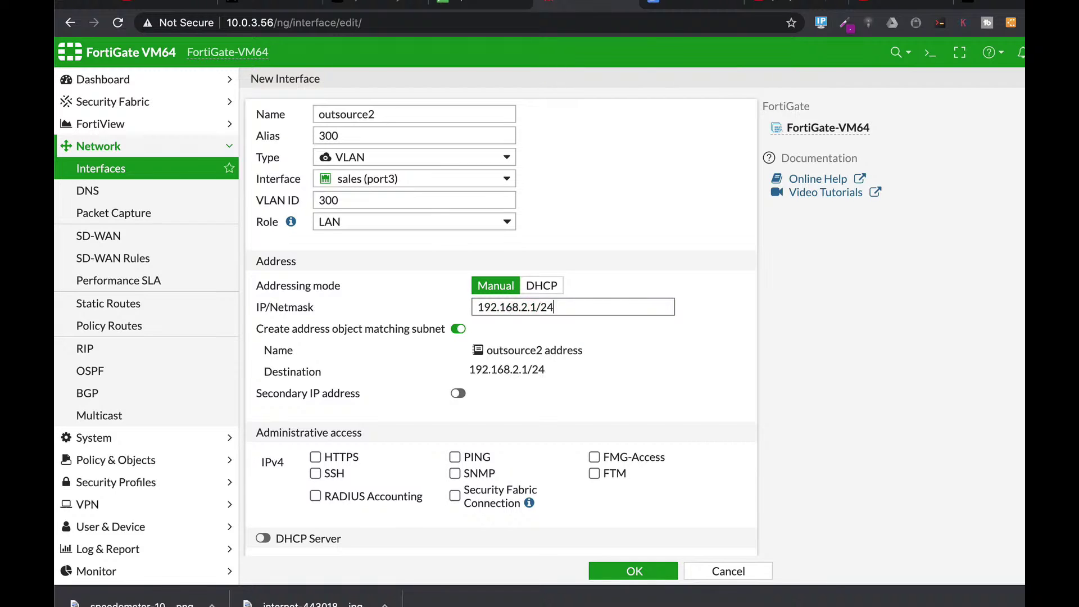
{"action": "scroll", "coordinate": [499, 391], "scroll_direction": "down", "scroll_amount": 2}
{"action": "scroll", "coordinate": [498, 387], "scroll_direction": "down", "scroll_amount": 2}
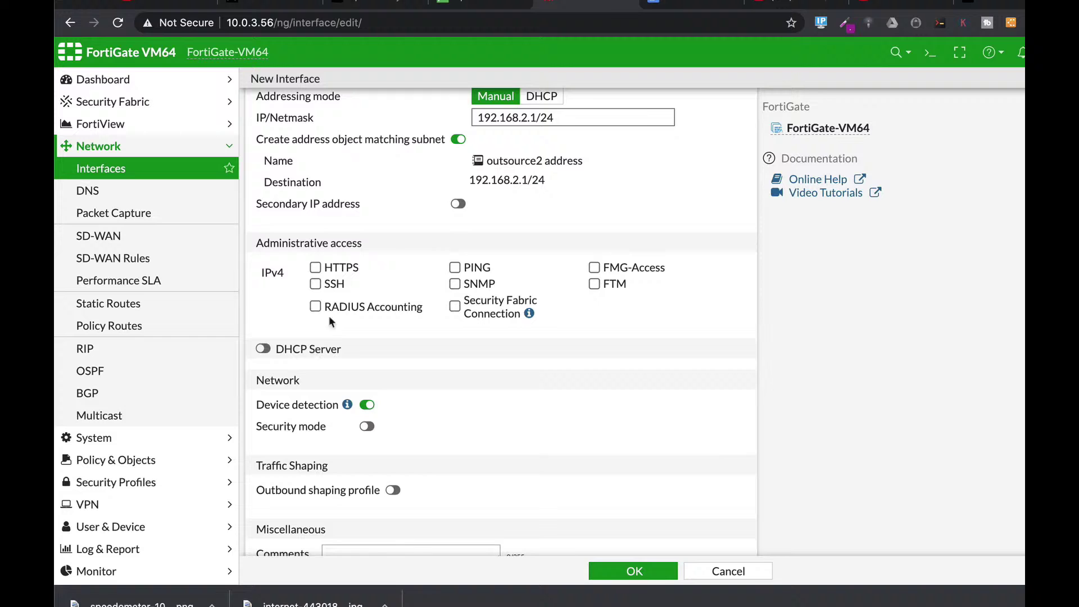
{"action": "left_click", "coordinate": [315, 267]}
{"action": "left_click", "coordinate": [315, 284]}
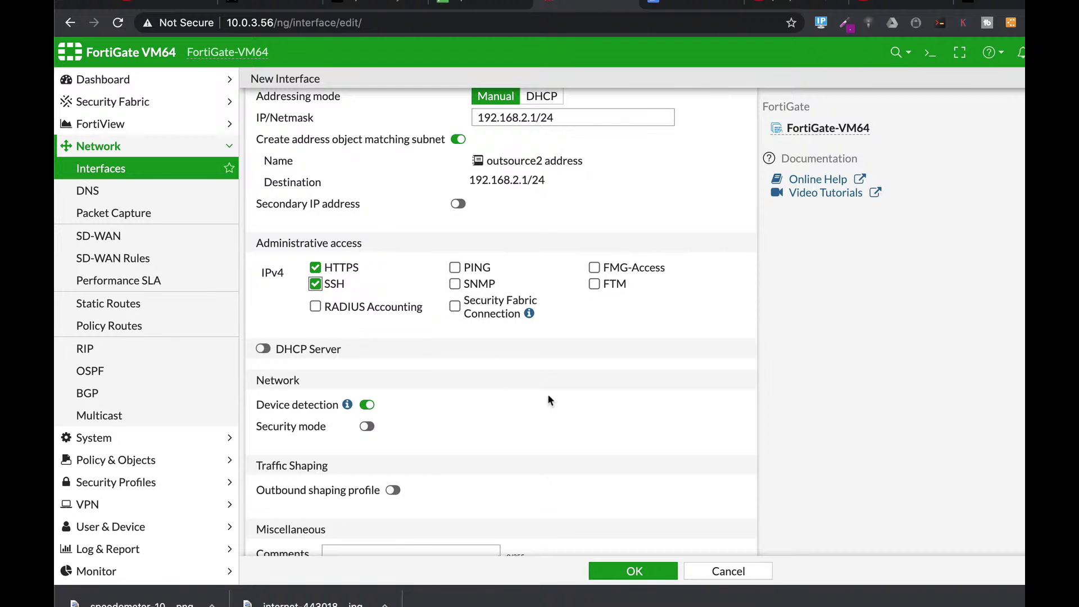
Enable the DHCP server on outsource2 and save the interface, expanding sales (port3) in the interface list to check its VLANs
{"action": "scroll", "coordinate": [539, 393], "scroll_direction": "down", "scroll_amount": 2}
{"action": "left_click", "coordinate": [264, 288]}
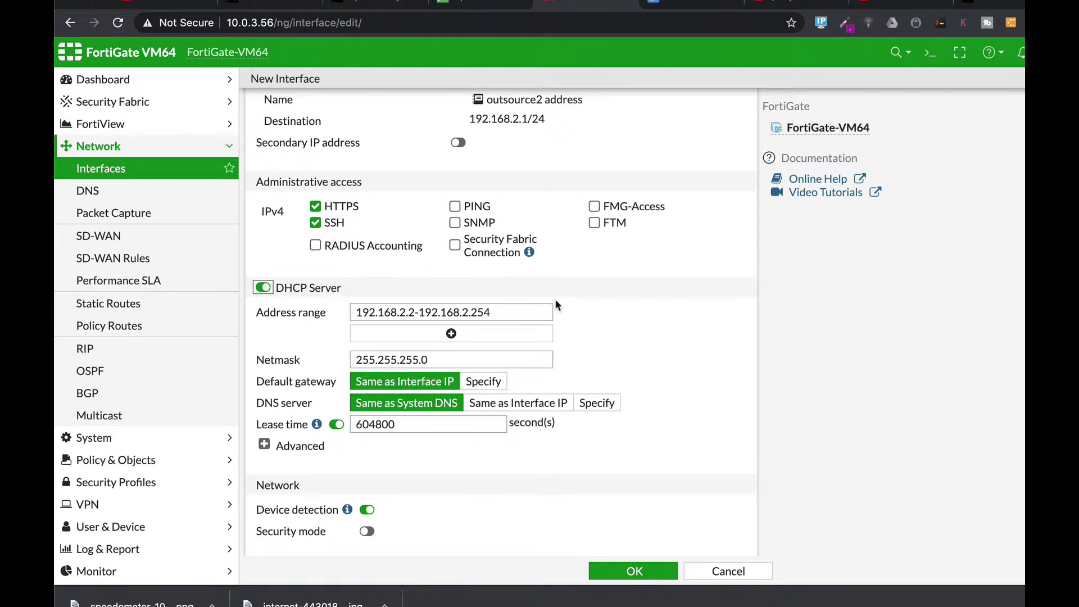
{"action": "left_click_drag", "start_coordinate": [524, 313], "coordinate": [319, 312]}
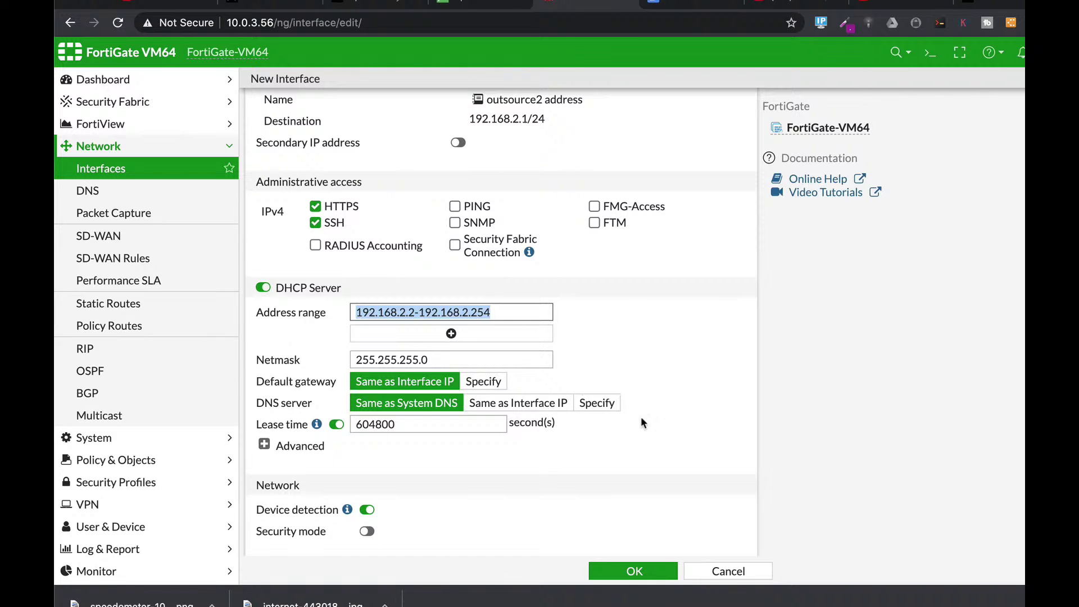
{"action": "left_click", "coordinate": [639, 570]}
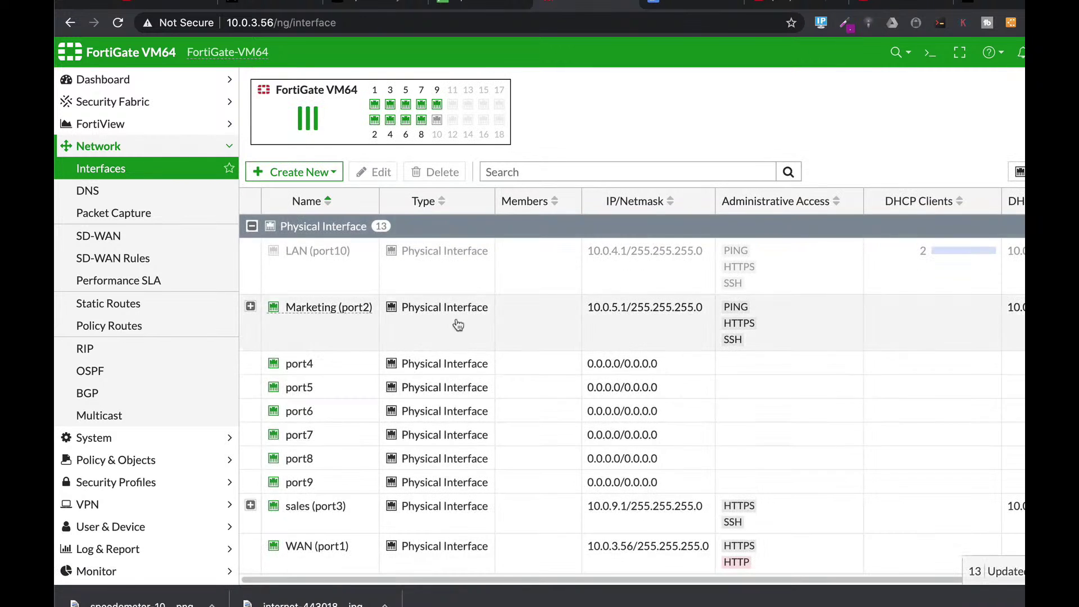
{"action": "left_click", "coordinate": [251, 505]}
{"action": "scroll", "coordinate": [409, 382], "scroll_direction": "down", "scroll_amount": 2}
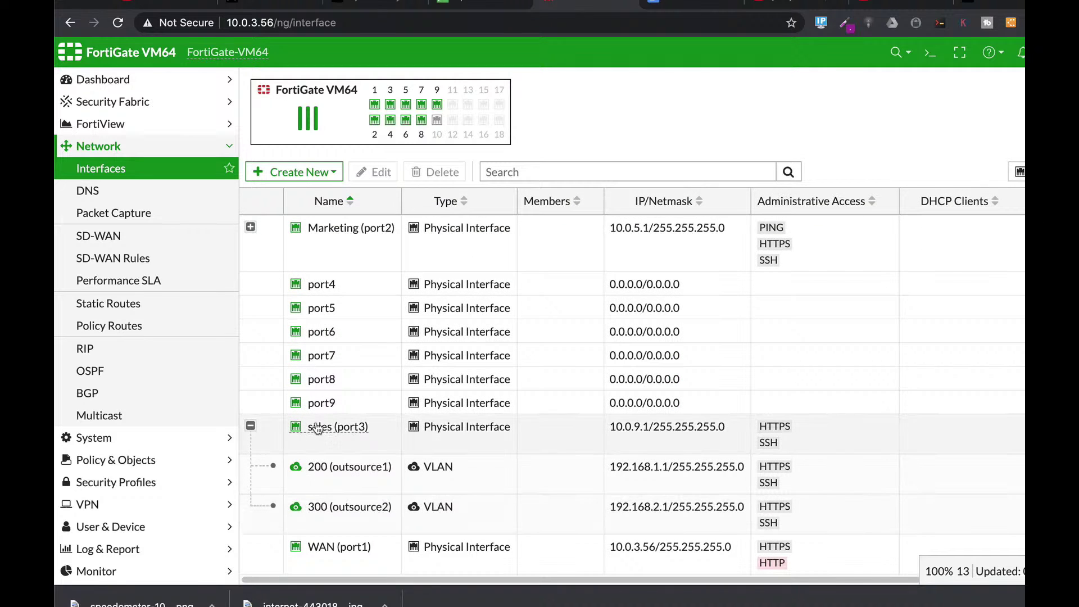